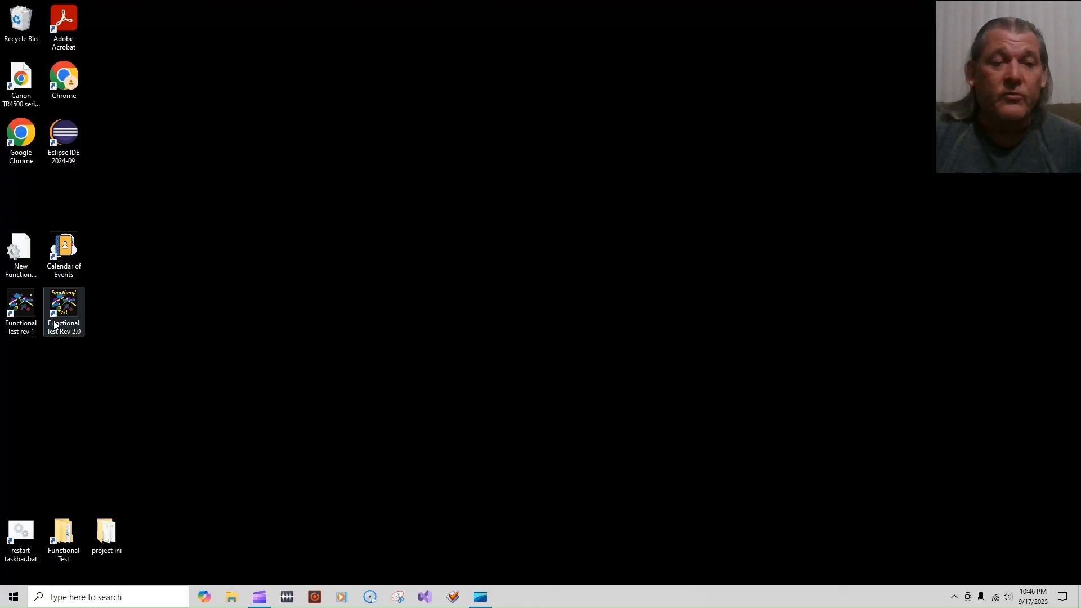
Launch Functional Test rev 1 and try to start a test without selecting a project
{"action": "double_click", "coordinate": [25, 306]}
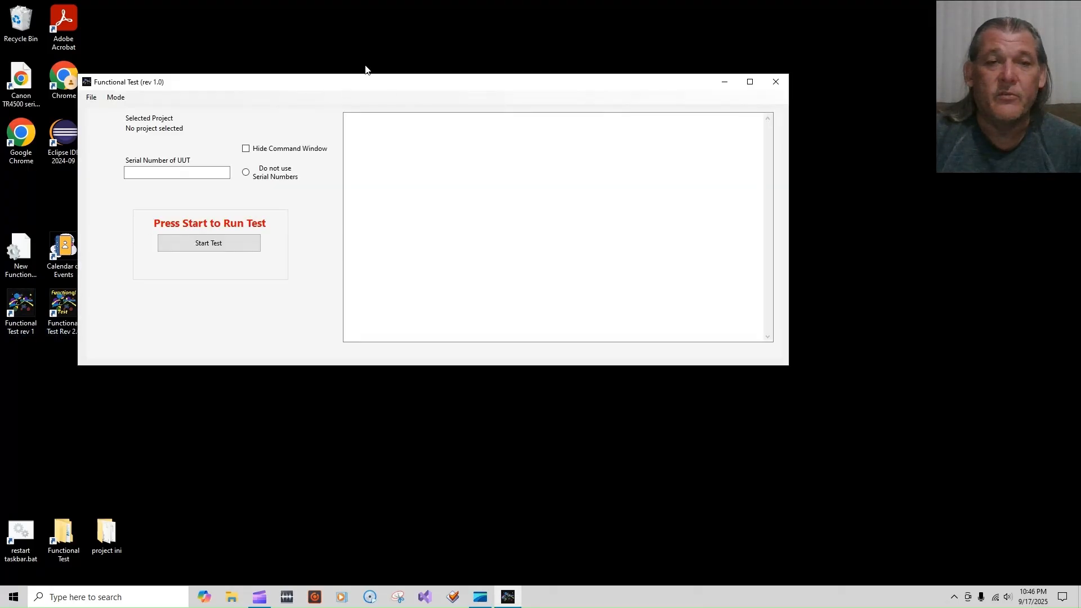
{"action": "left_click_drag", "start_coordinate": [376, 83], "coordinate": [516, 107]}
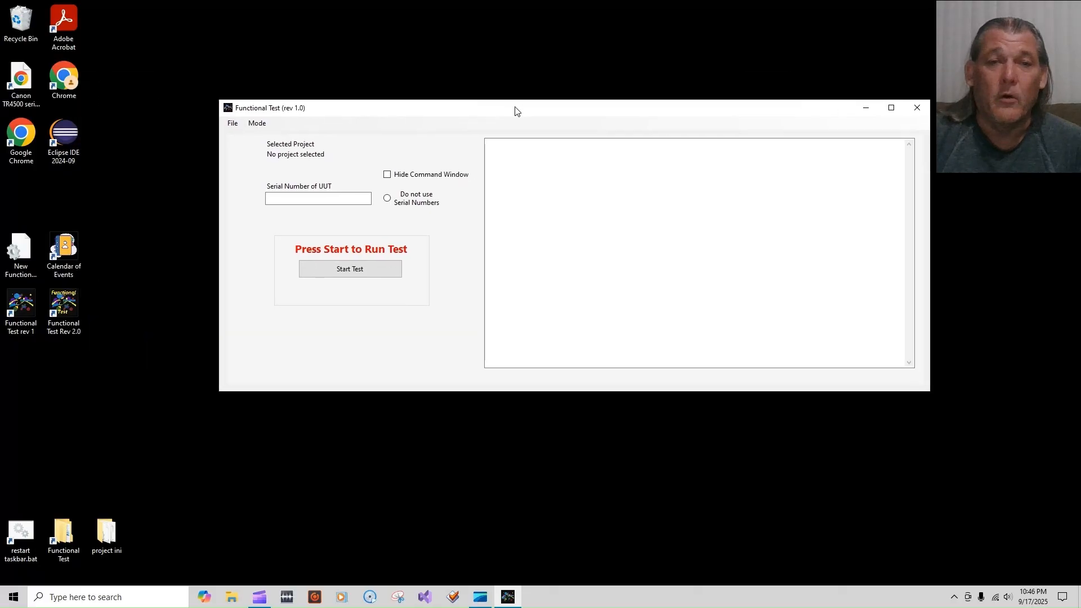
{"action": "left_click", "coordinate": [405, 178]}
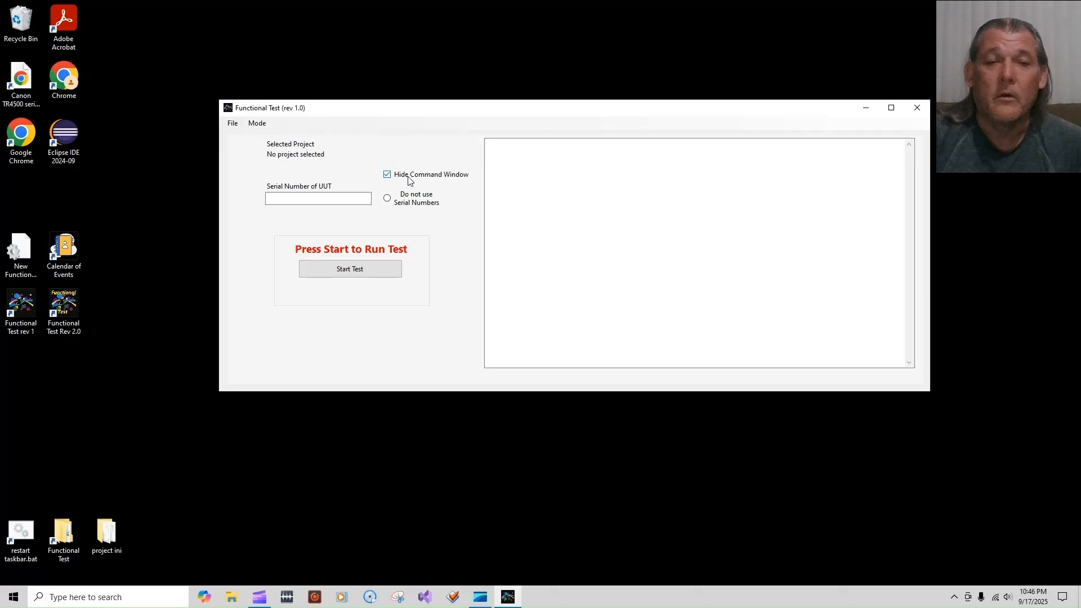
{"action": "left_click", "coordinate": [77, 306]}
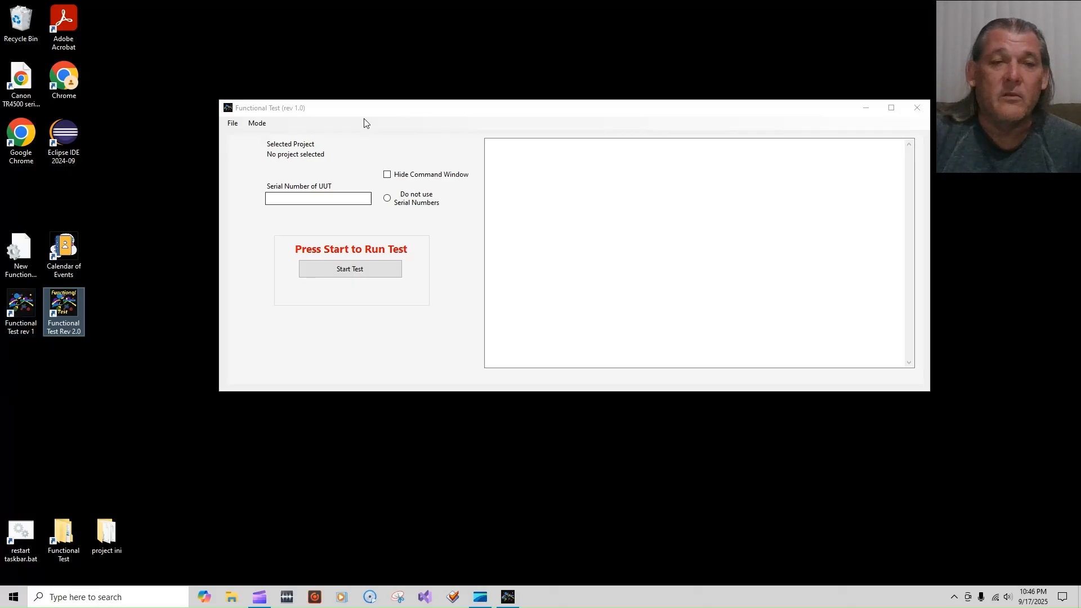
{"action": "left_click", "coordinate": [383, 112]}
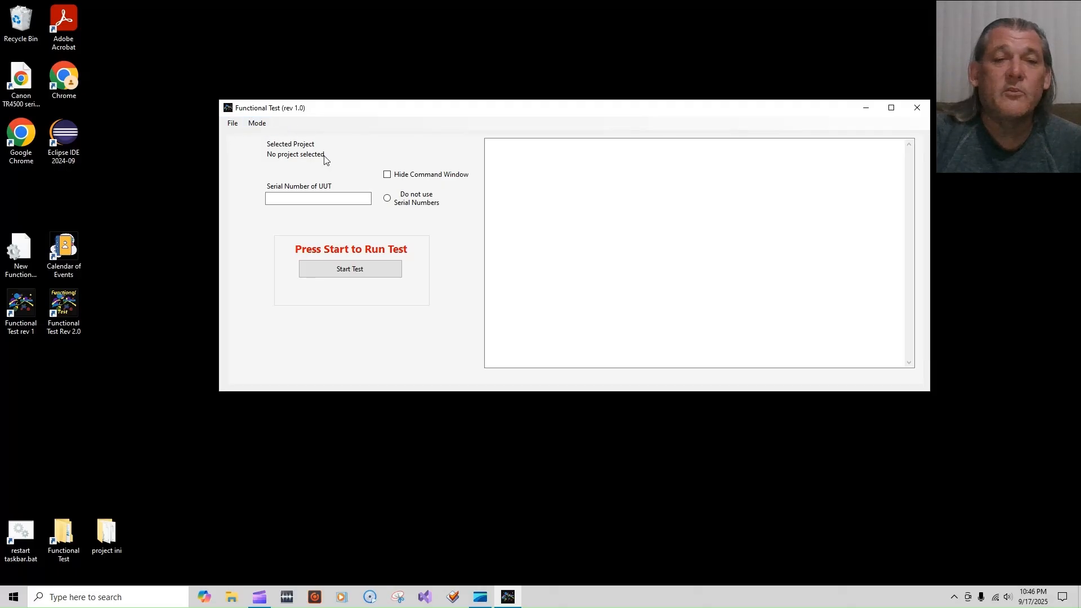
{"action": "left_click", "coordinate": [369, 273]}
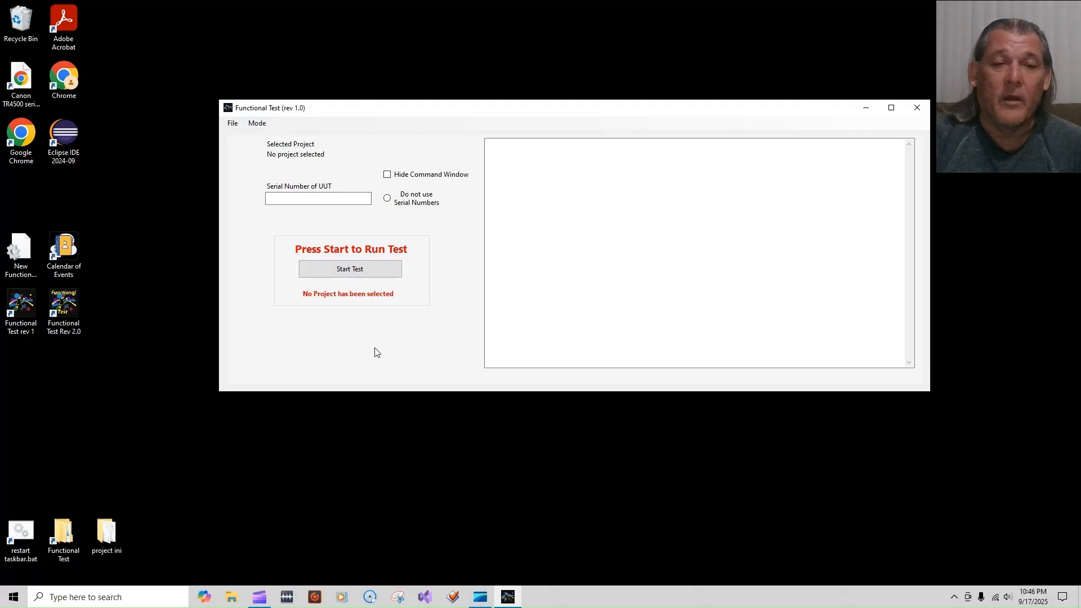
Import the test file test12.ini from the desktop's project ini folder into the test folder
{"action": "left_click", "coordinate": [246, 125]}
{"action": "left_click", "coordinate": [260, 163]}
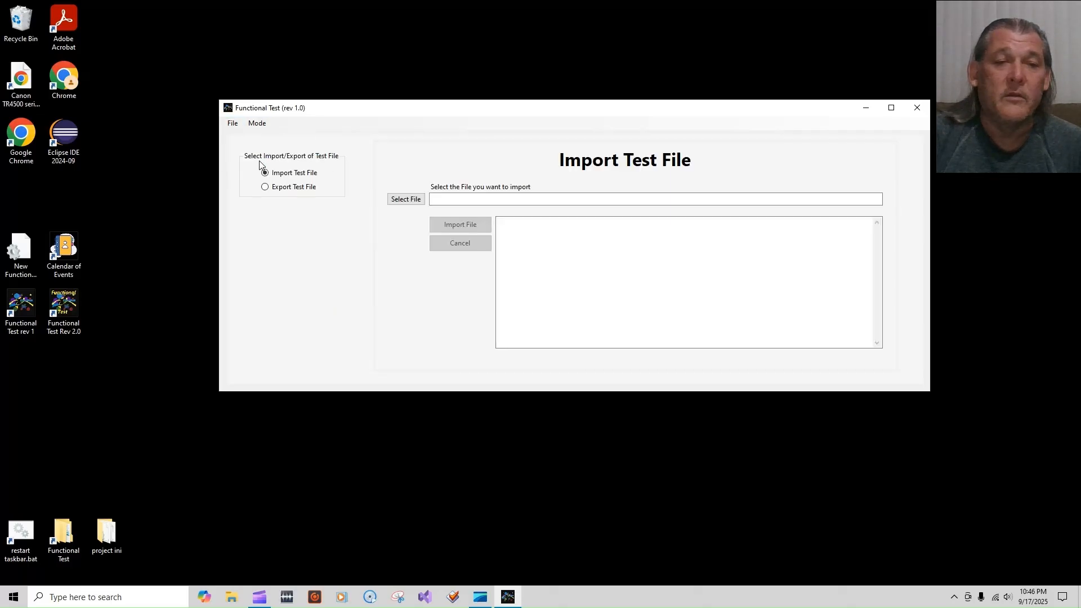
{"action": "left_click", "coordinate": [406, 200]}
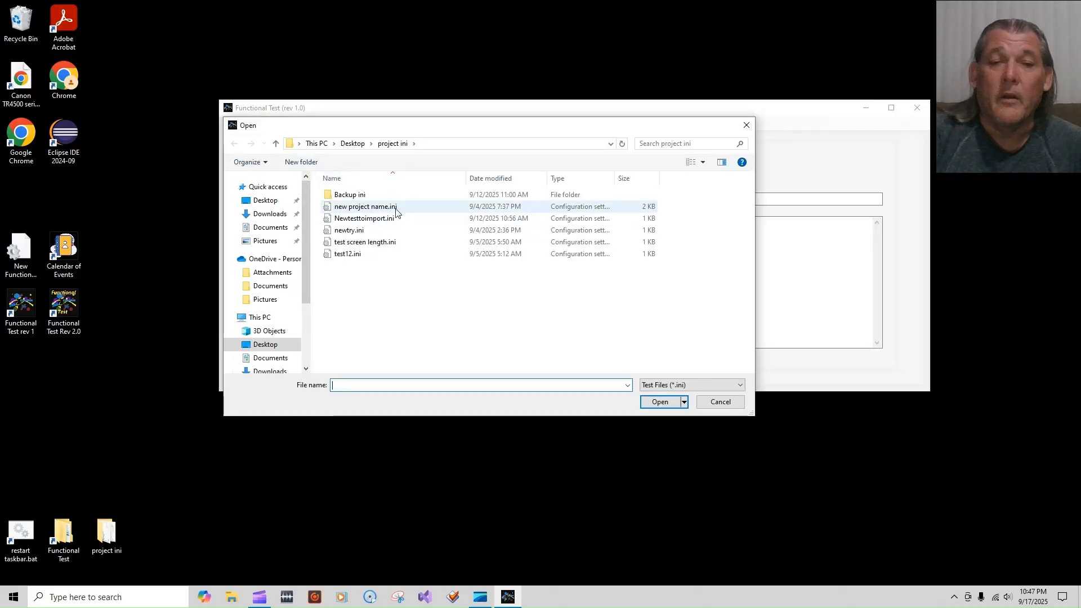
{"action": "left_click", "coordinate": [383, 210]}
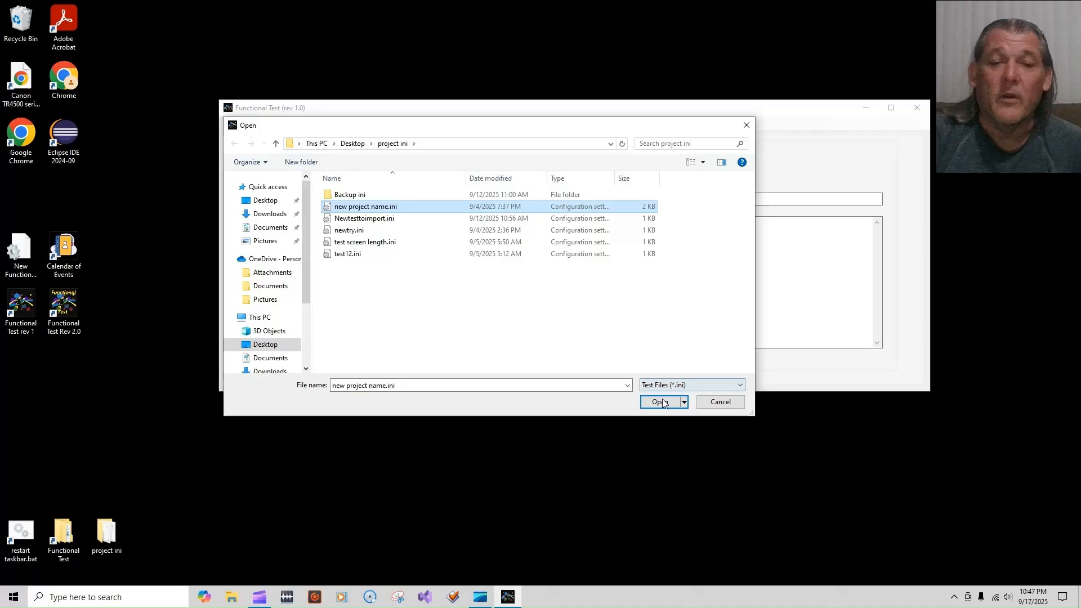
{"action": "left_click", "coordinate": [356, 231]}
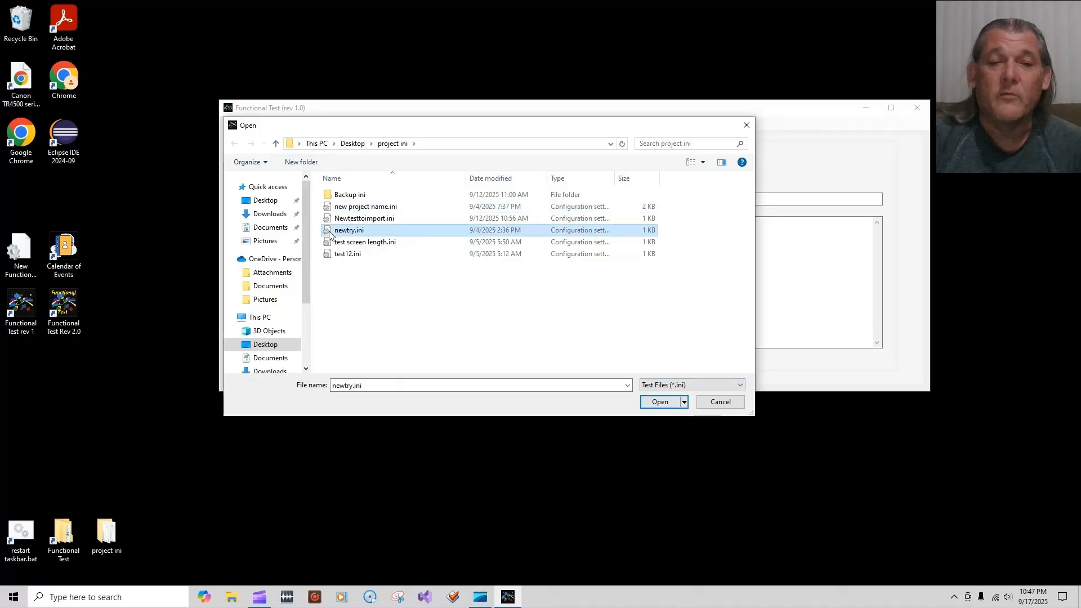
{"action": "left_click", "coordinate": [355, 254]}
{"action": "left_click", "coordinate": [659, 401]}
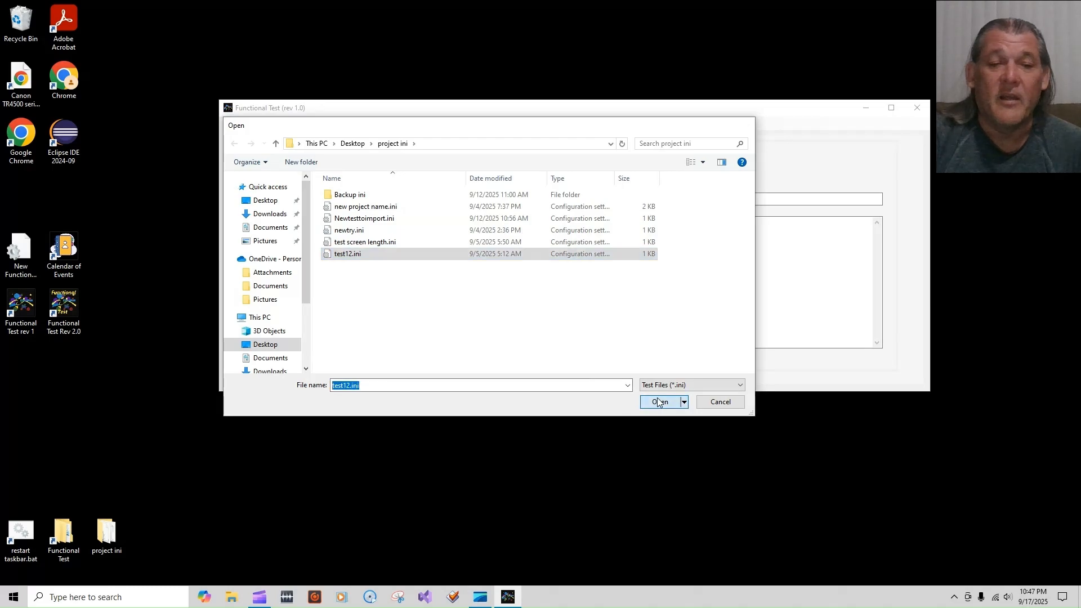
{"action": "left_click_drag", "start_coordinate": [482, 111], "coordinate": [431, 109]}
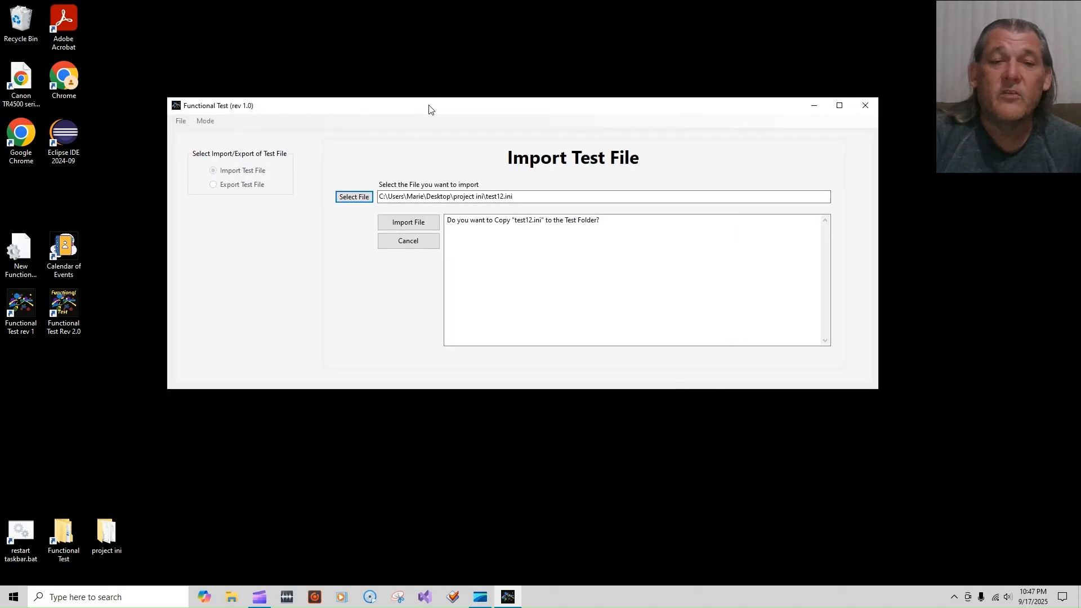
{"action": "left_click", "coordinate": [411, 227]}
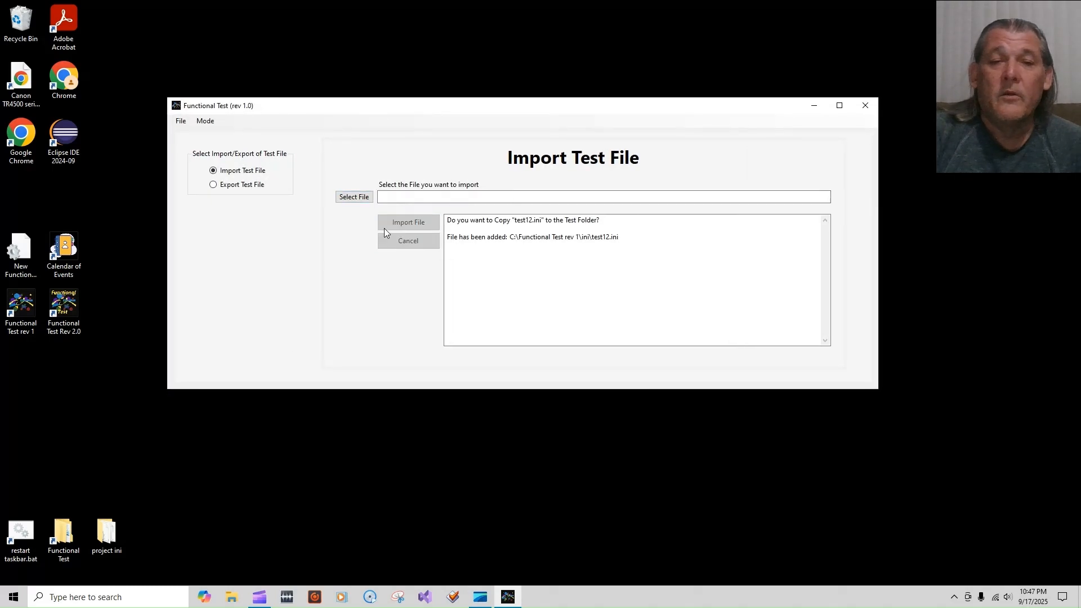
Make test12 the default project and return to the test run screen
{"action": "left_click", "coordinate": [179, 122]}
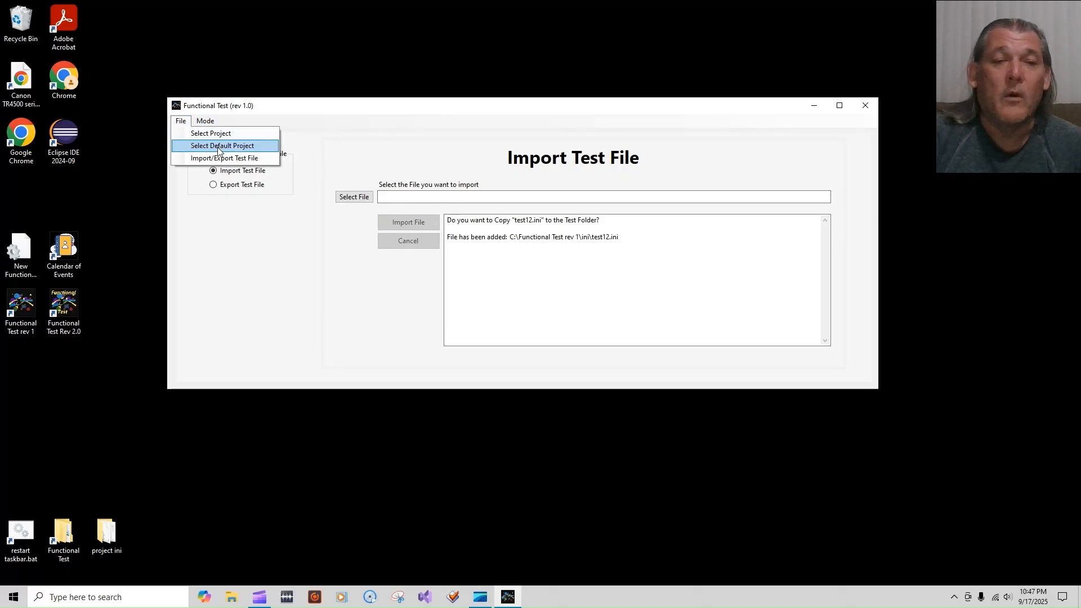
{"action": "left_click", "coordinate": [218, 146]}
{"action": "left_click", "coordinate": [206, 150]}
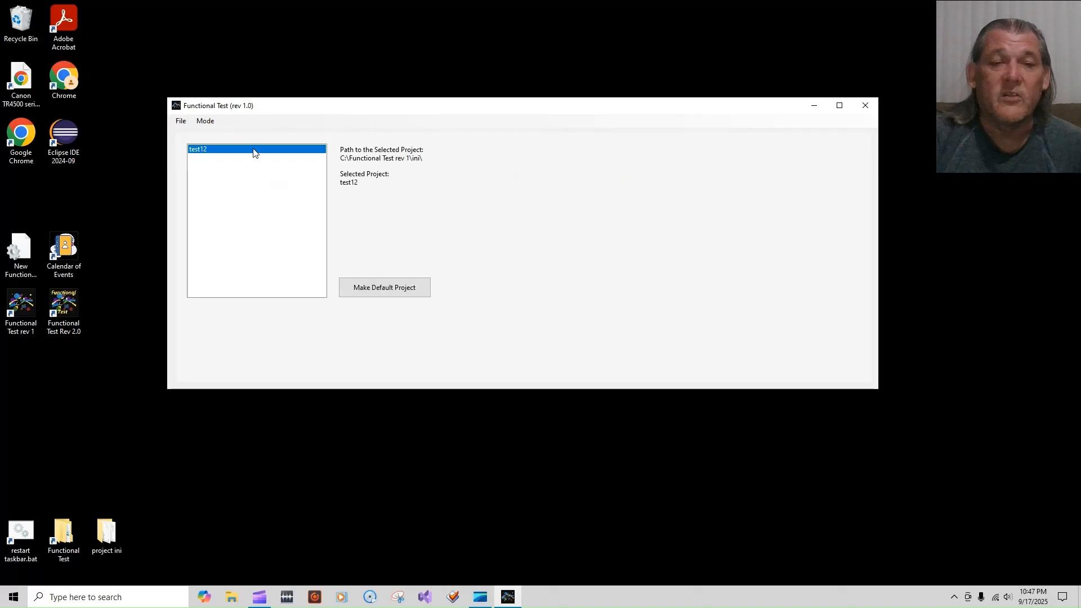
{"action": "left_click", "coordinate": [387, 288]}
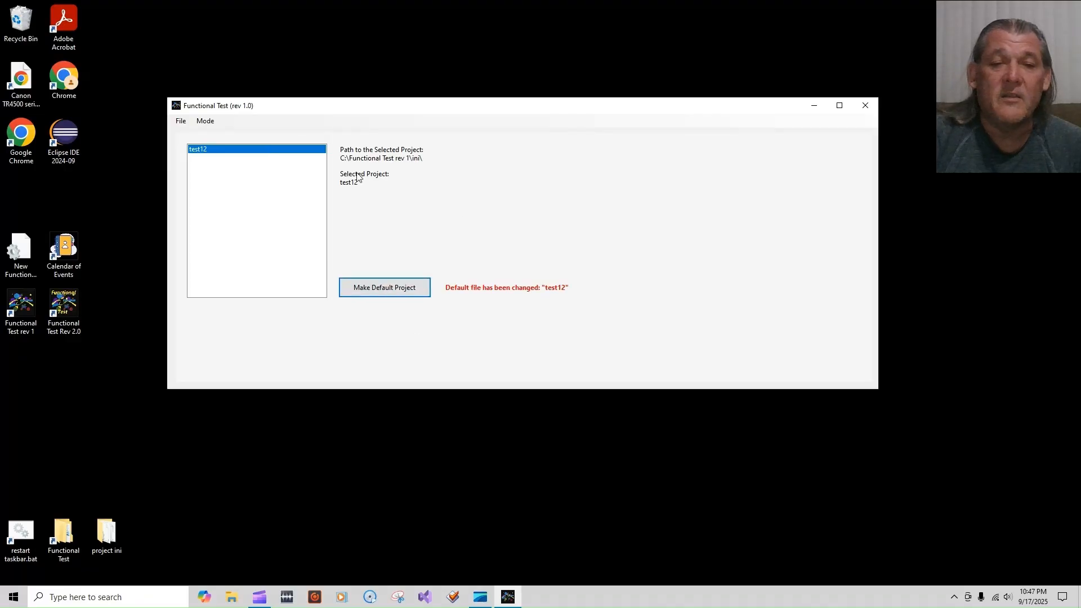
{"action": "left_click", "coordinate": [206, 121]}
{"action": "left_click", "coordinate": [269, 133]}
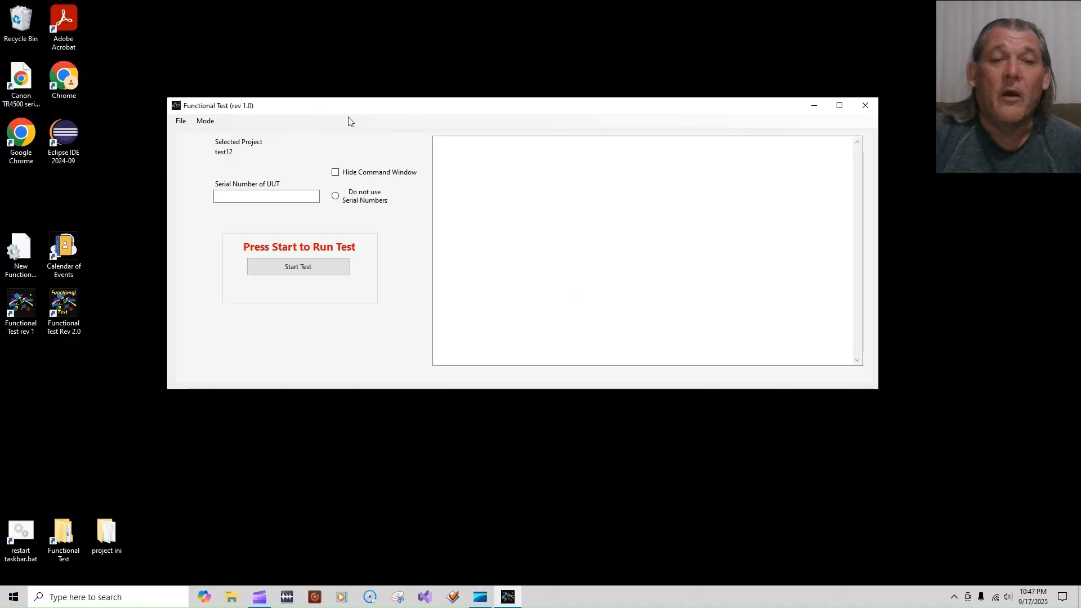
Close Functional Test rev 1 and relaunch it with its window moved clear of the desktop icons
{"action": "left_click", "coordinate": [867, 105]}
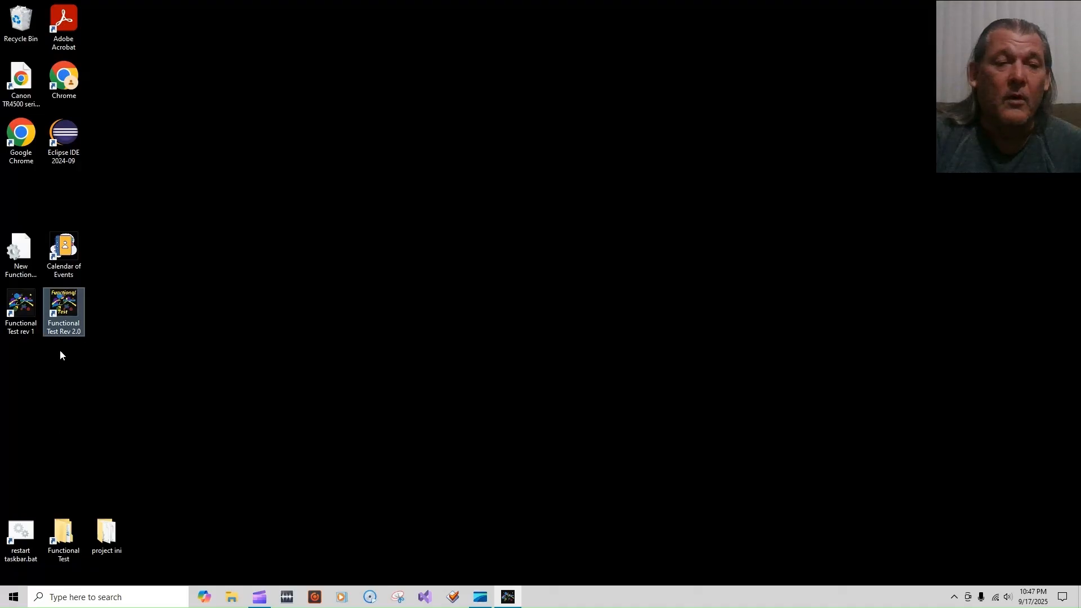
{"action": "left_click", "coordinate": [21, 310]}
{"action": "double_click", "coordinate": [21, 310]}
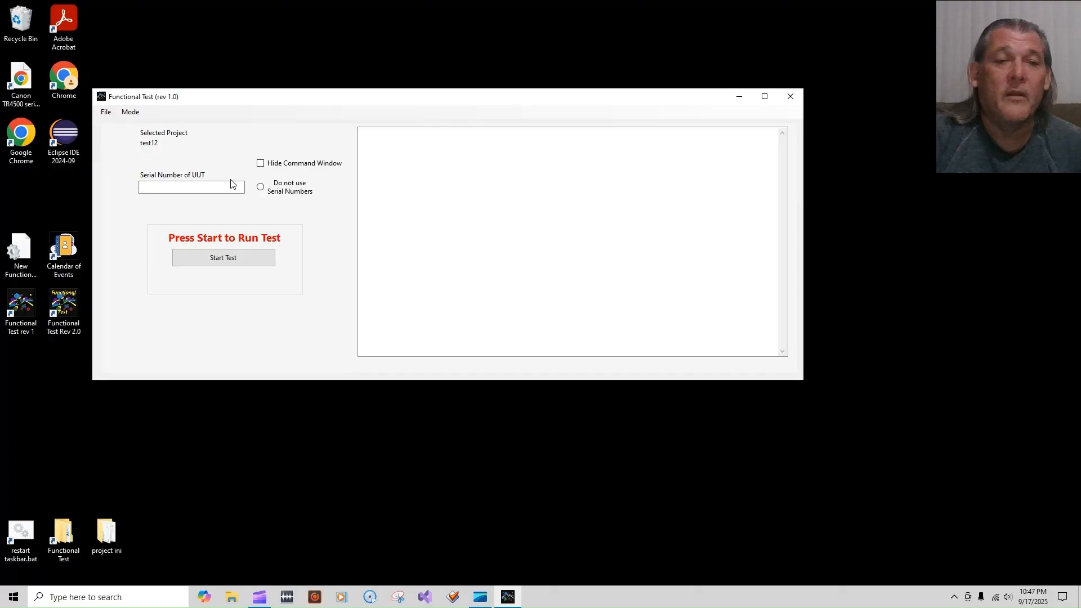
{"action": "left_click_drag", "start_coordinate": [322, 105], "coordinate": [490, 107]}
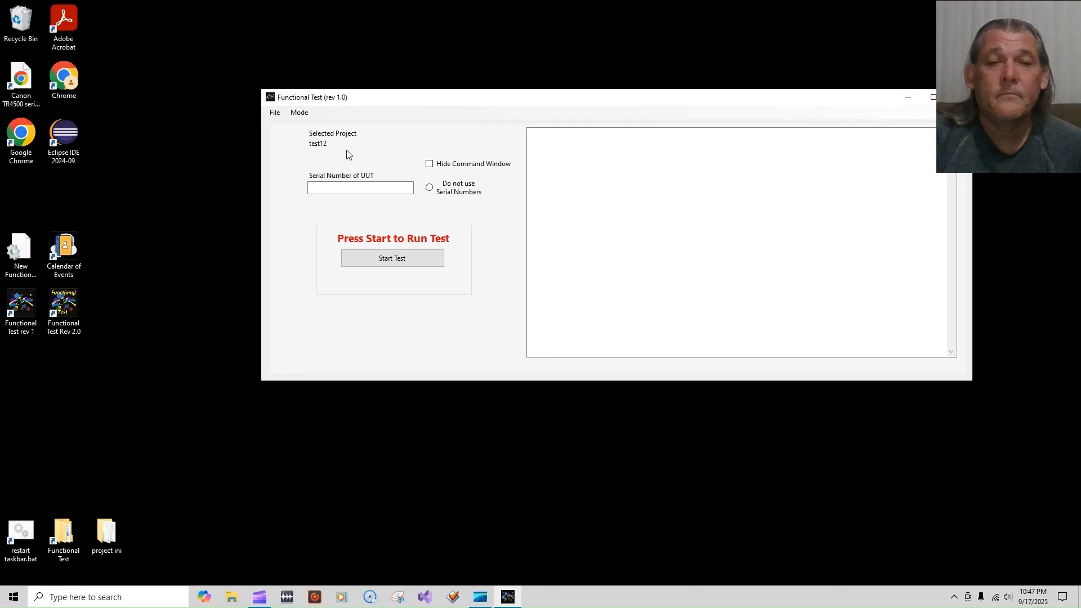
Run the test12 test for the unit with serial number 0001
{"action": "left_click", "coordinate": [355, 188]}
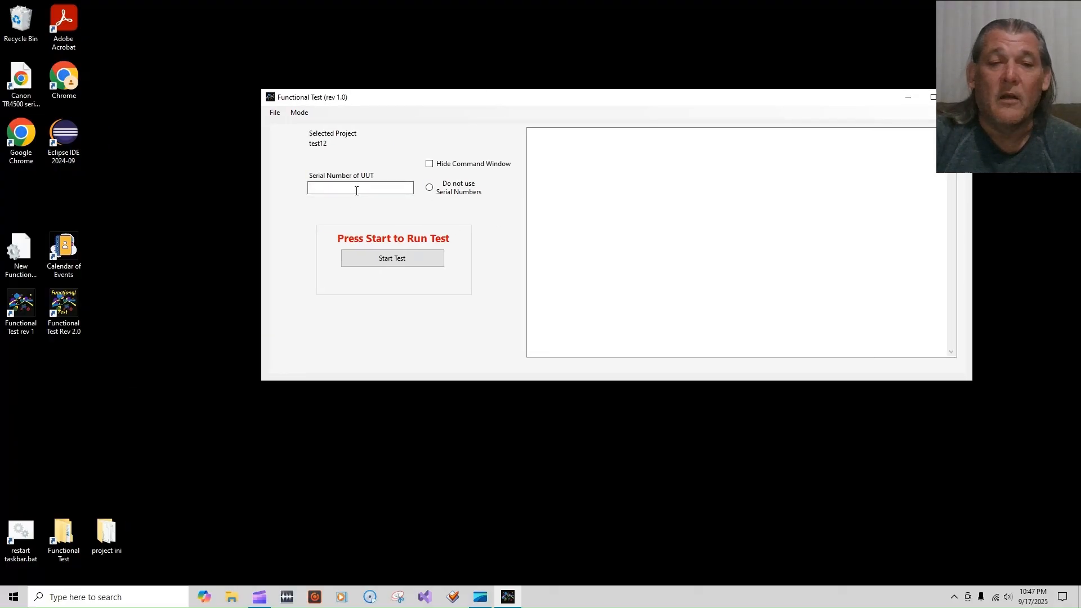
{"action": "type", "text": "0001"}
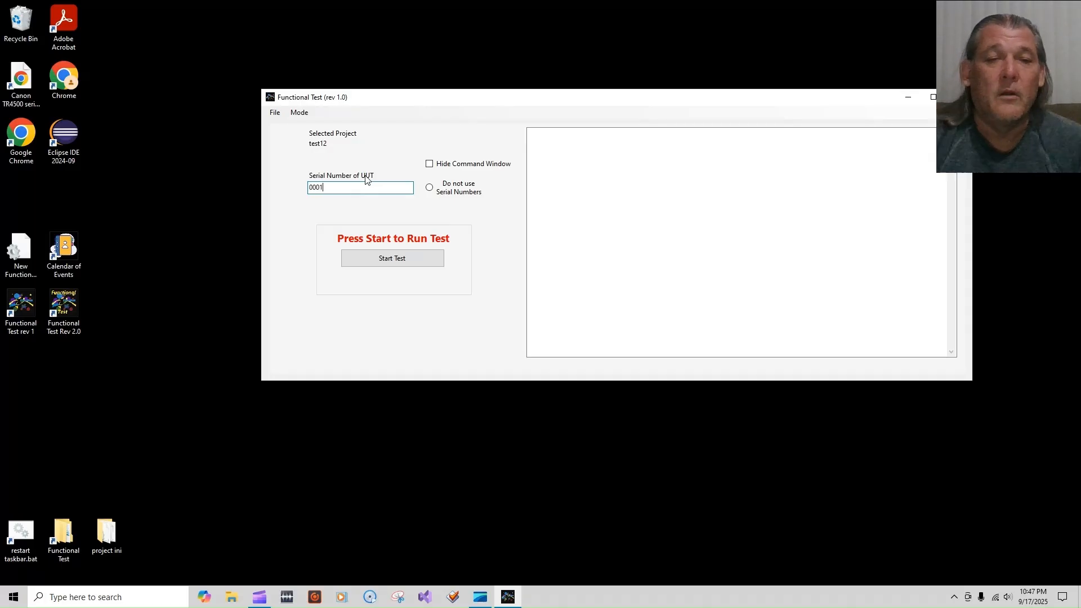
{"action": "left_click", "coordinate": [397, 265]}
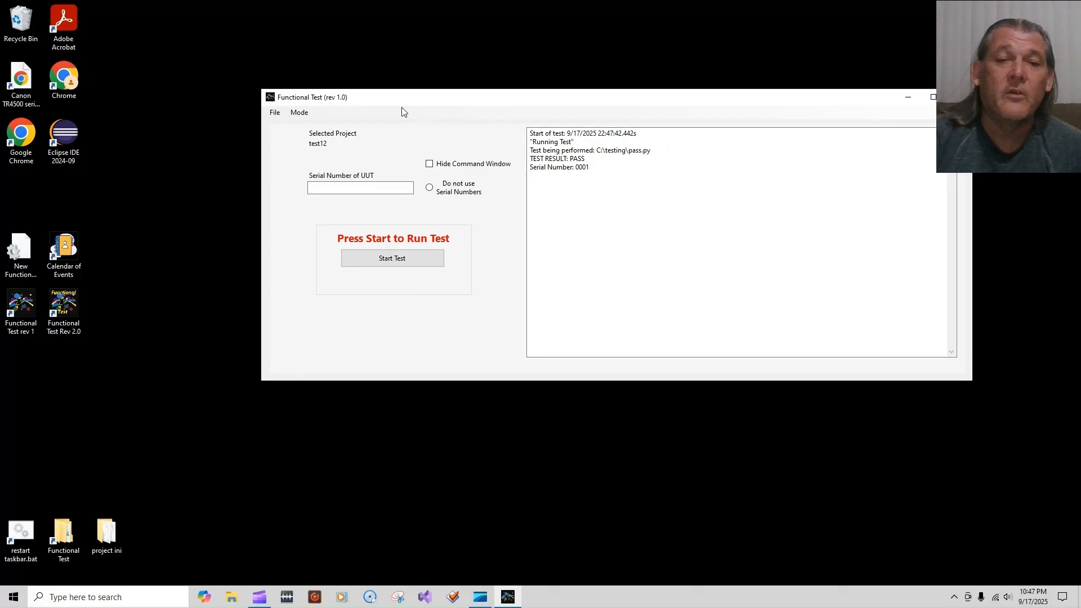
Enable hiding of the command window and run the test for serial number 00002
{"action": "left_click", "coordinate": [430, 164]}
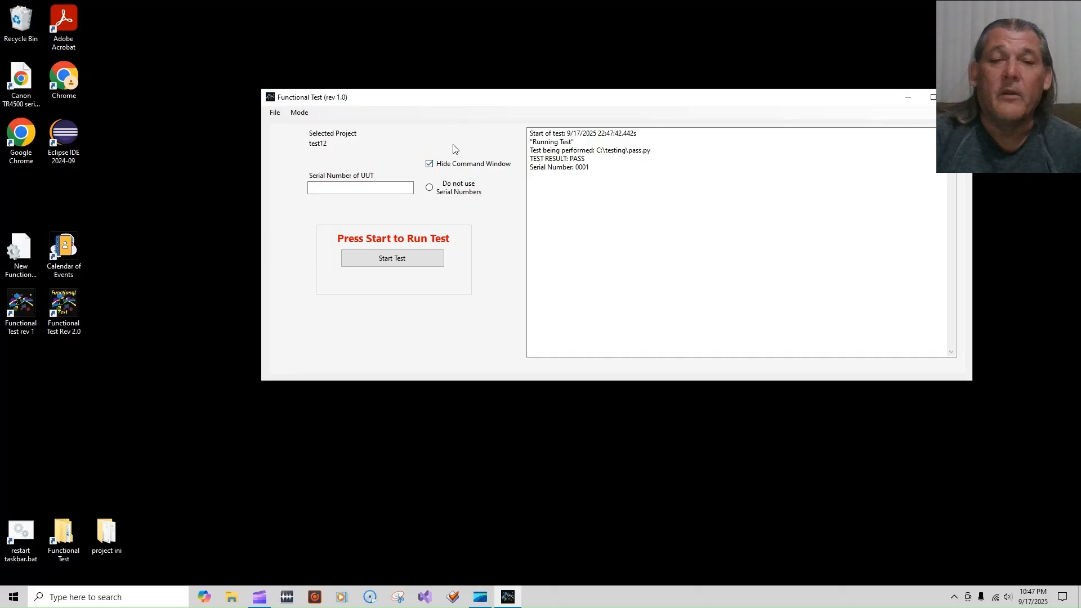
{"action": "left_click", "coordinate": [400, 264]}
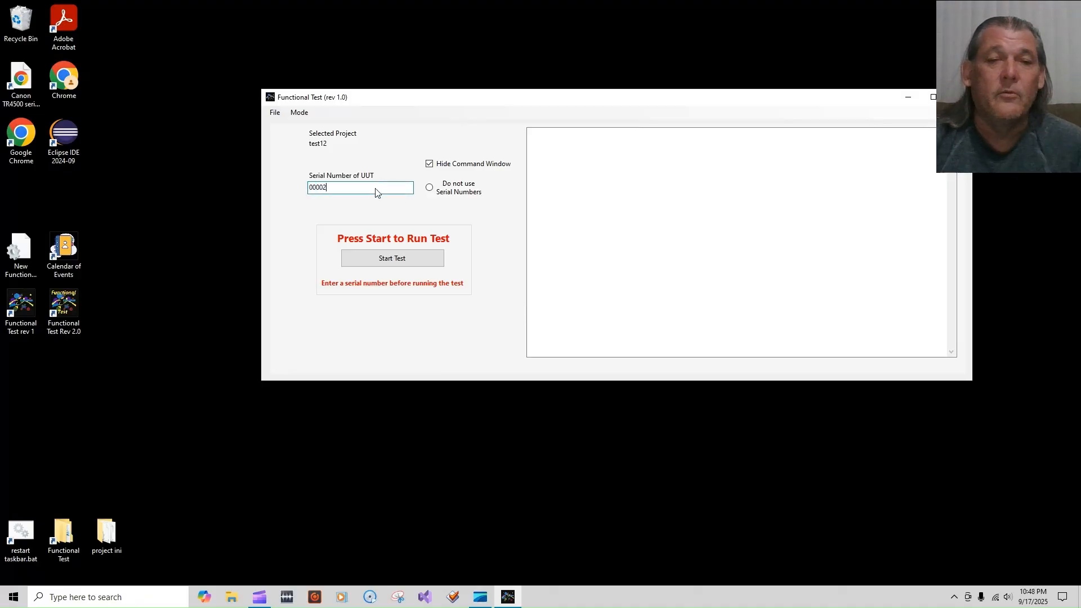
{"action": "left_click", "coordinate": [397, 267]}
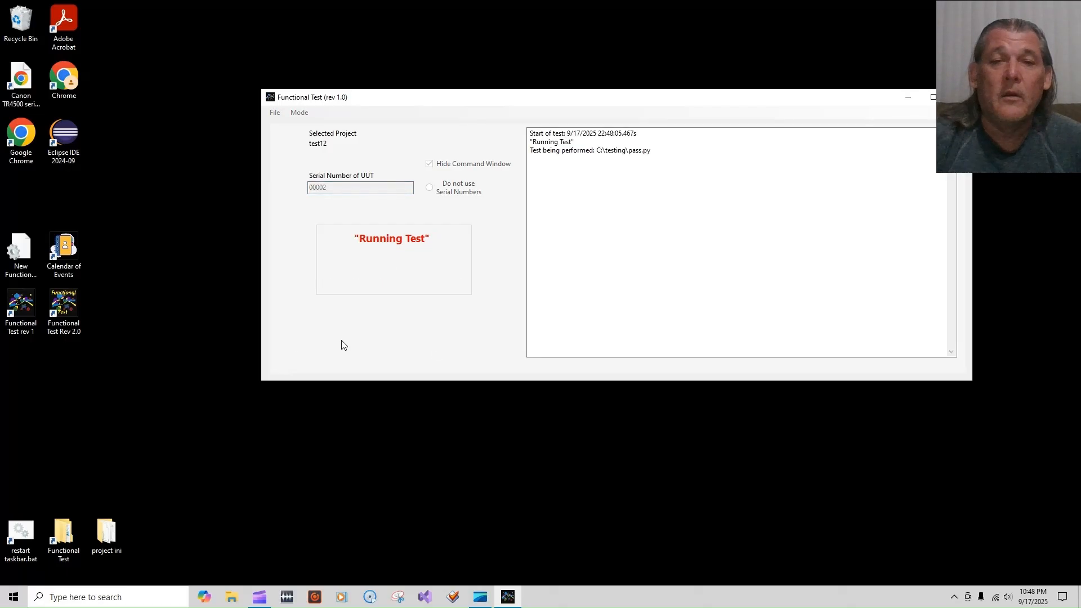
{"action": "left_click_drag", "start_coordinate": [717, 100], "coordinate": [664, 124]}
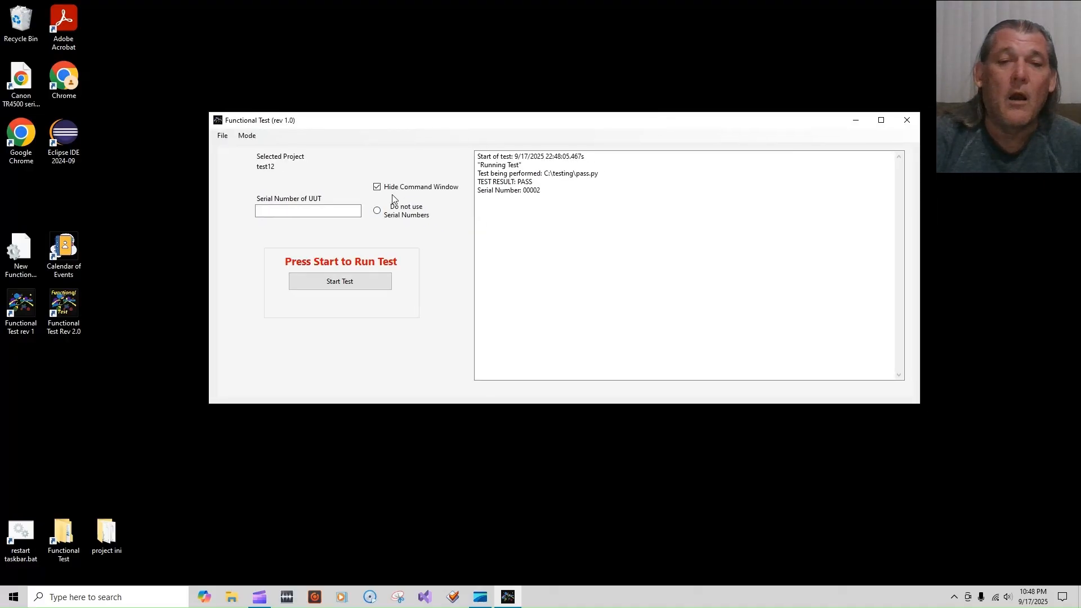
Disable hiding of the command window and run the test for serial number 00003, moving the program window to uncover the command output
{"action": "left_click", "coordinate": [377, 187]}
{"action": "left_click", "coordinate": [308, 210]}
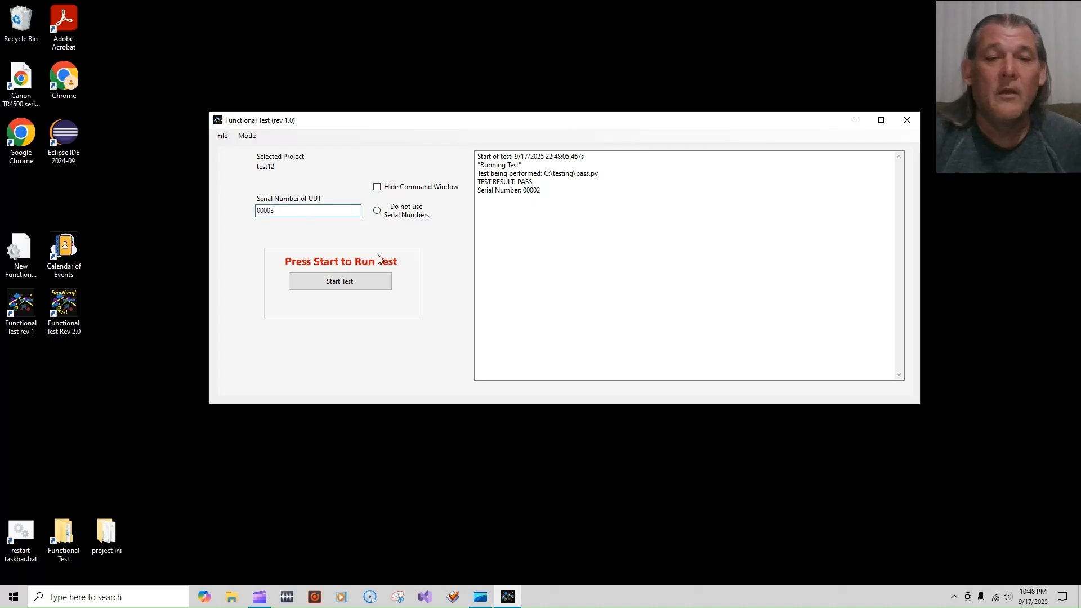
{"action": "left_click", "coordinate": [357, 282]}
{"action": "left_click_drag", "start_coordinate": [743, 131], "coordinate": [739, 198]}
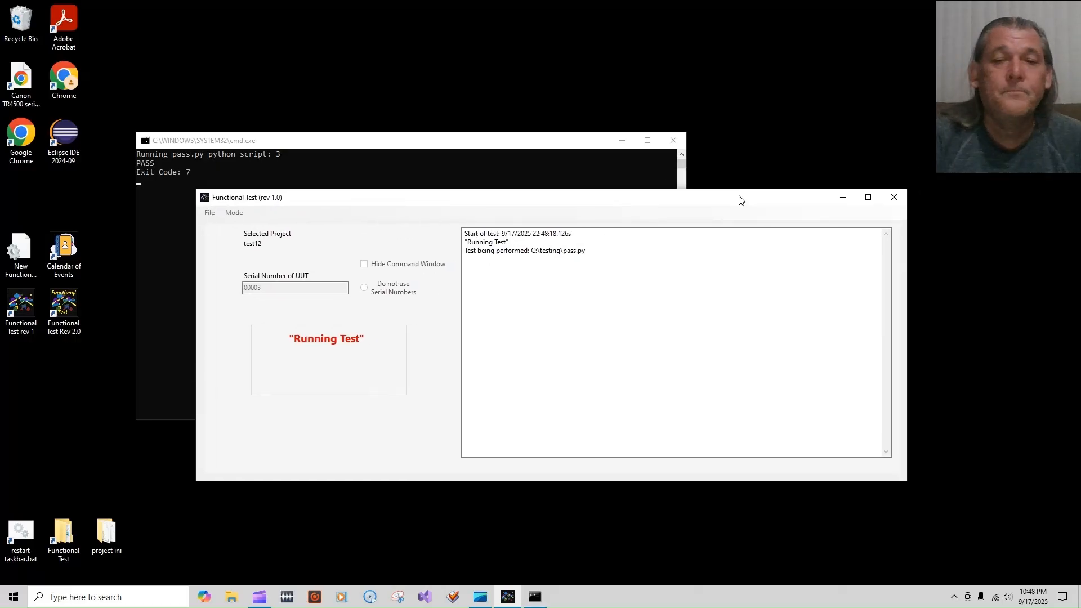
{"action": "left_click_drag", "start_coordinate": [685, 198], "coordinate": [719, 110]}
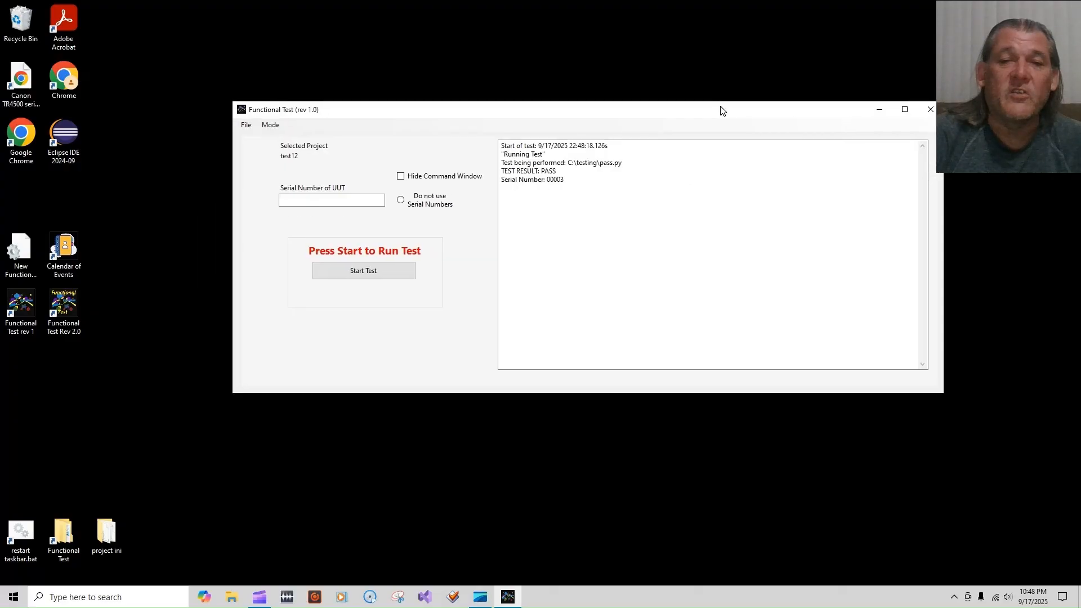
Export the test12.ini test file from the Functional Test rev 1 ini folder
{"action": "left_click", "coordinate": [246, 125]}
{"action": "left_click", "coordinate": [274, 163]}
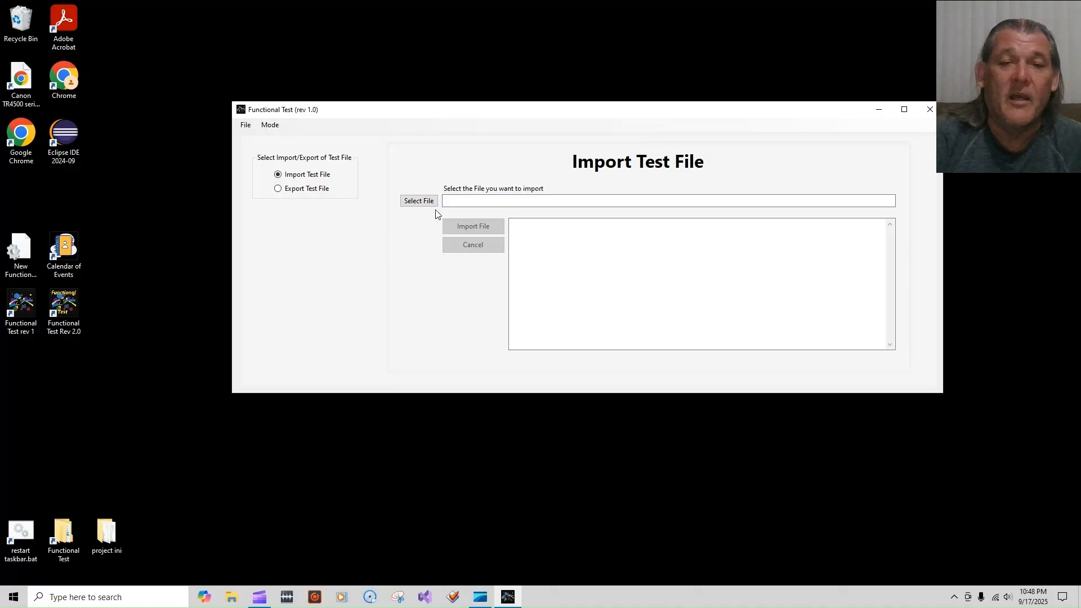
{"action": "left_click", "coordinate": [304, 192]}
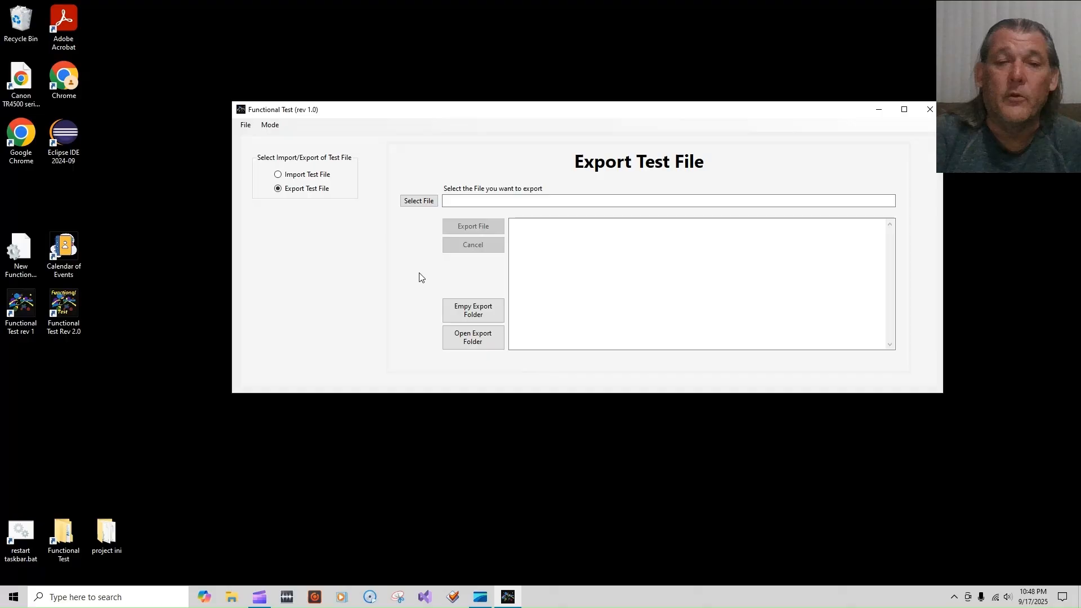
{"action": "left_click", "coordinate": [414, 203]}
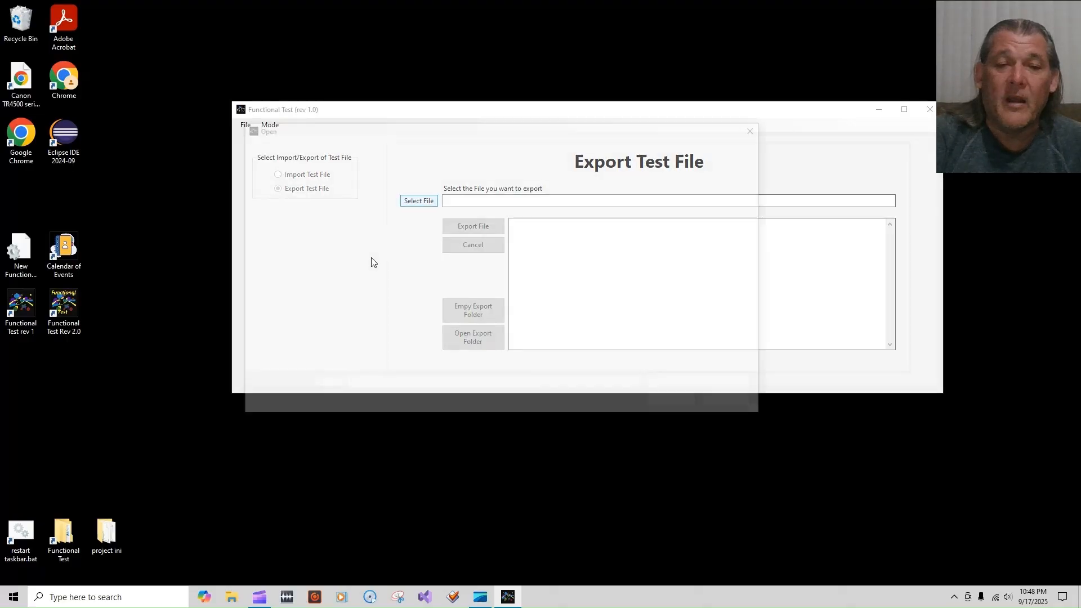
{"action": "left_click", "coordinate": [364, 210]}
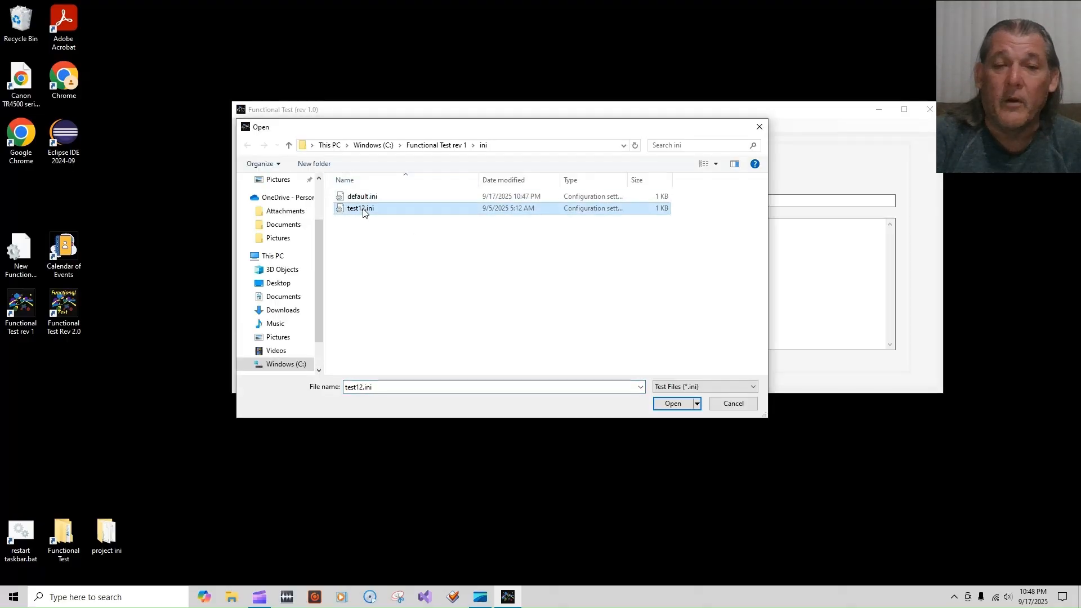
{"action": "left_click", "coordinate": [672, 404]}
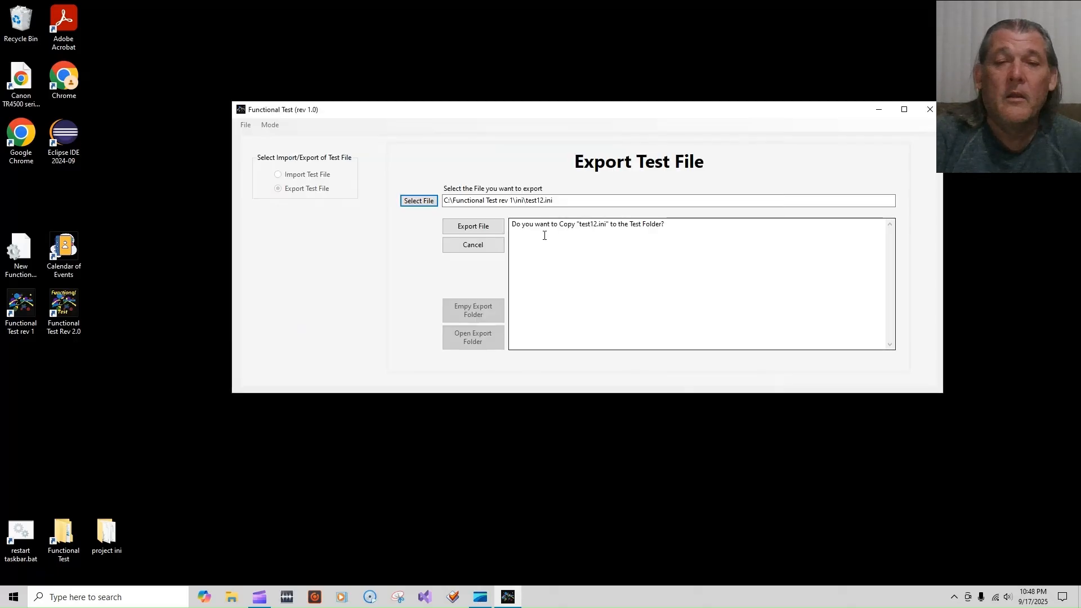
{"action": "left_click", "coordinate": [481, 231]}
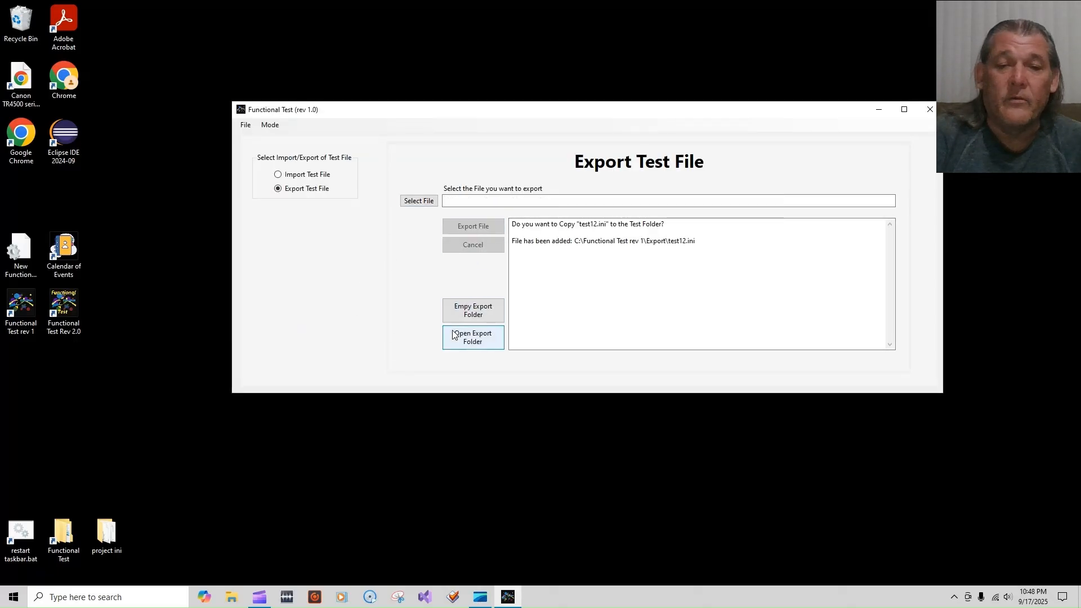
Open the export folder, select the exported test12.ini and move the folder window clear of the import/export choices
{"action": "left_click", "coordinate": [472, 342]}
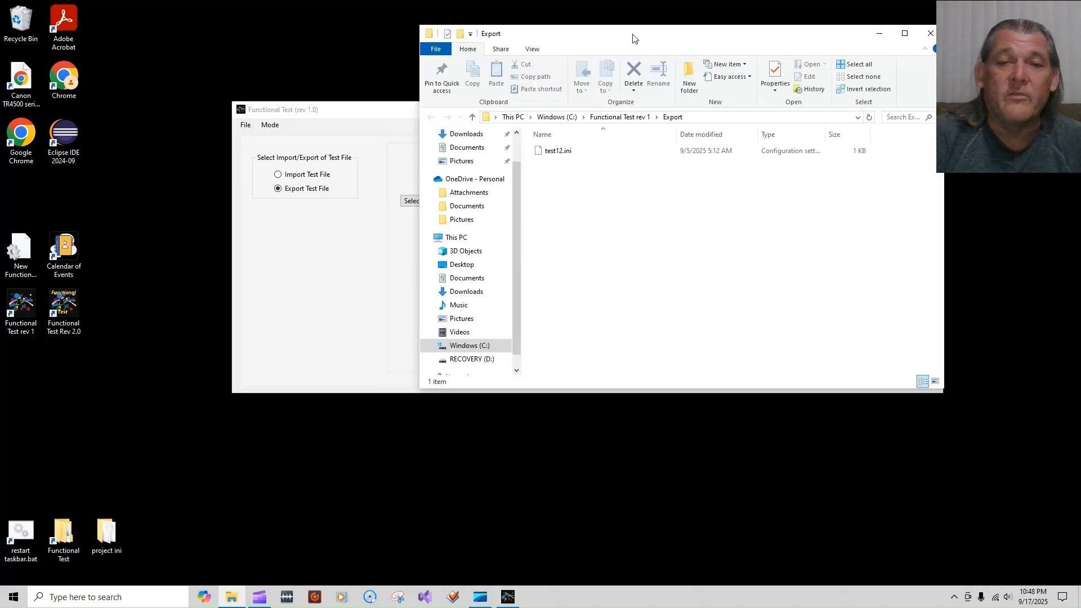
{"action": "left_click", "coordinate": [619, 209]}
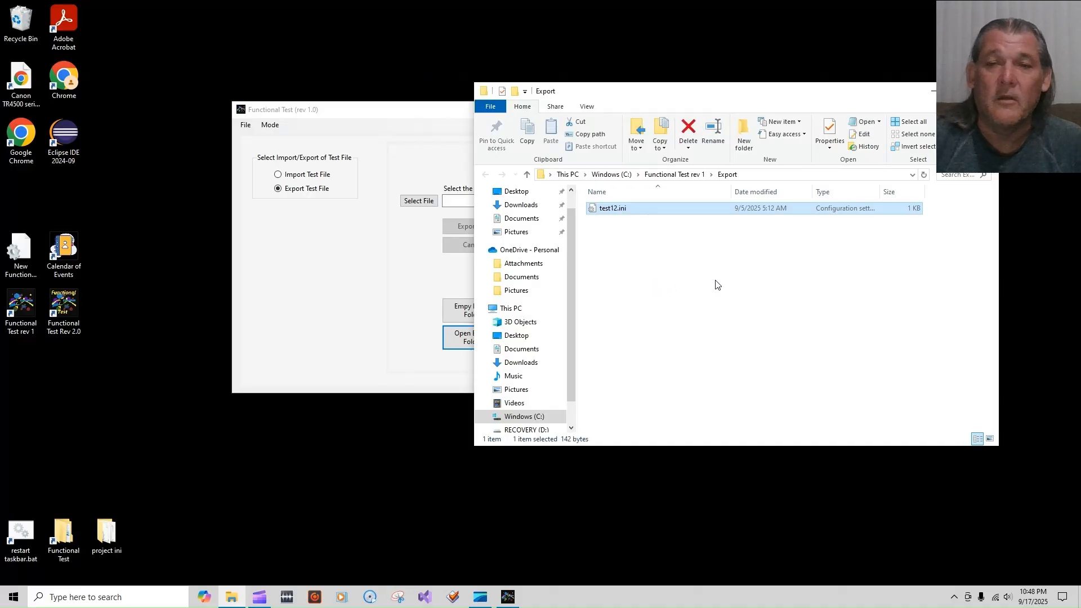
{"action": "left_click_drag", "start_coordinate": [754, 93], "coordinate": [723, 170]}
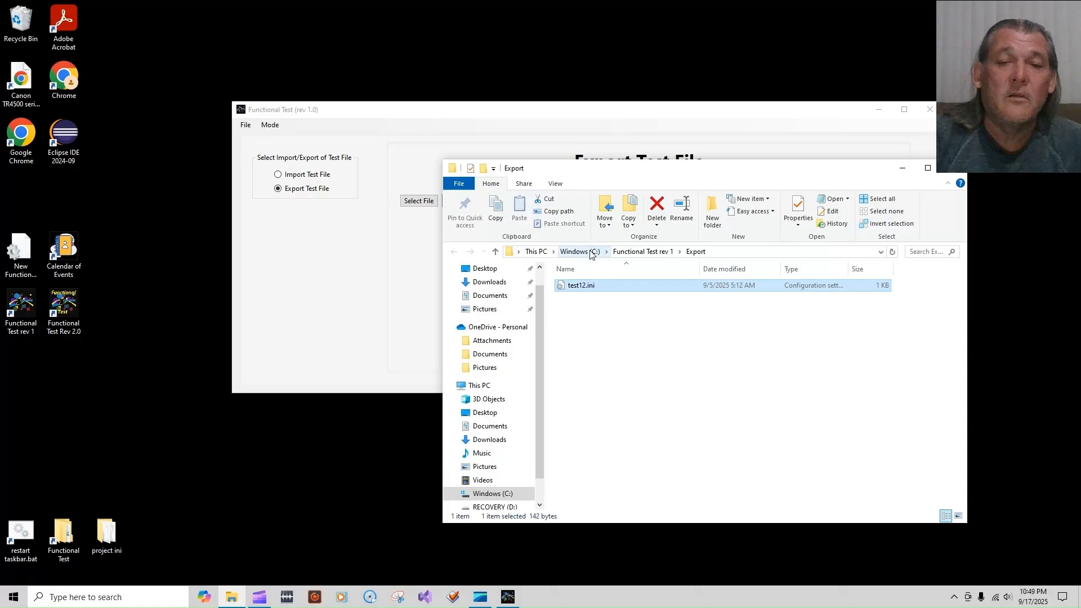
{"action": "left_click_drag", "start_coordinate": [664, 170], "coordinate": [621, 173]}
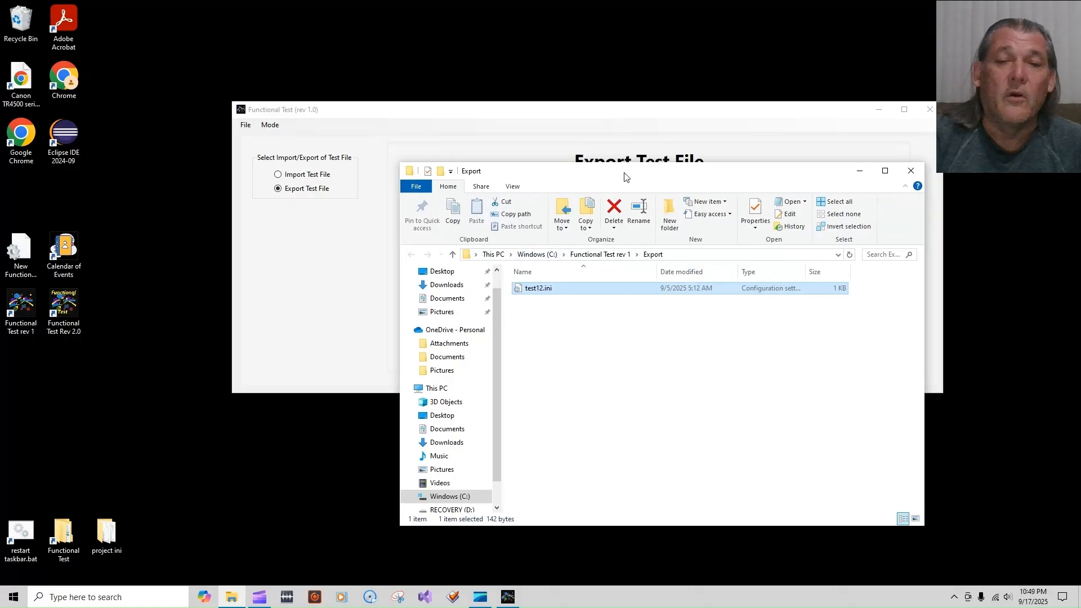
Open the test12.csv results file from the Results folder of Functional Test rev 1 in Excel
{"action": "left_click", "coordinate": [600, 255]}
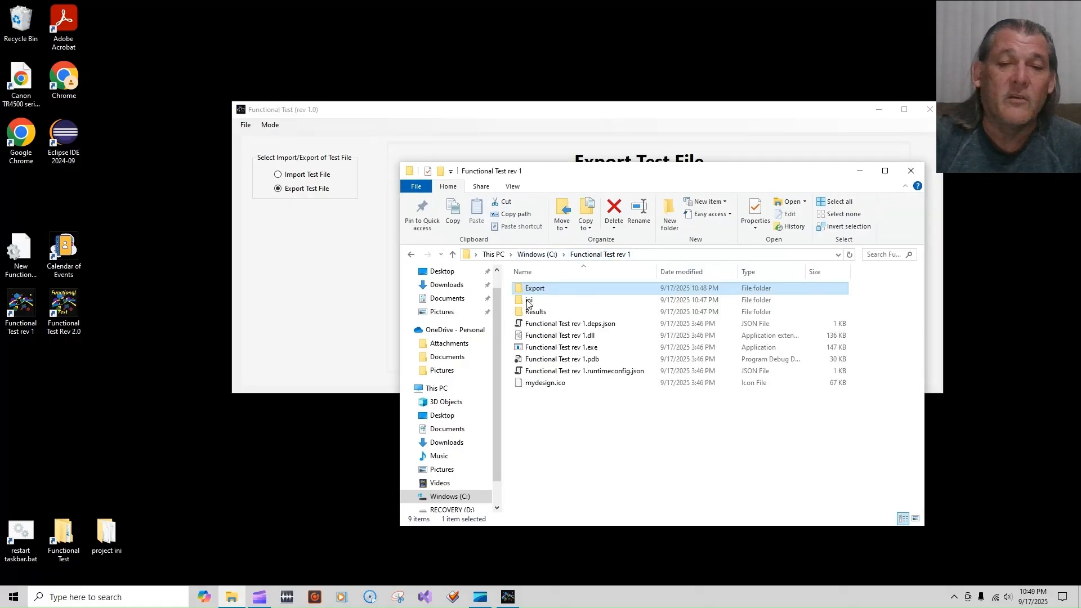
{"action": "double_click", "coordinate": [537, 312]}
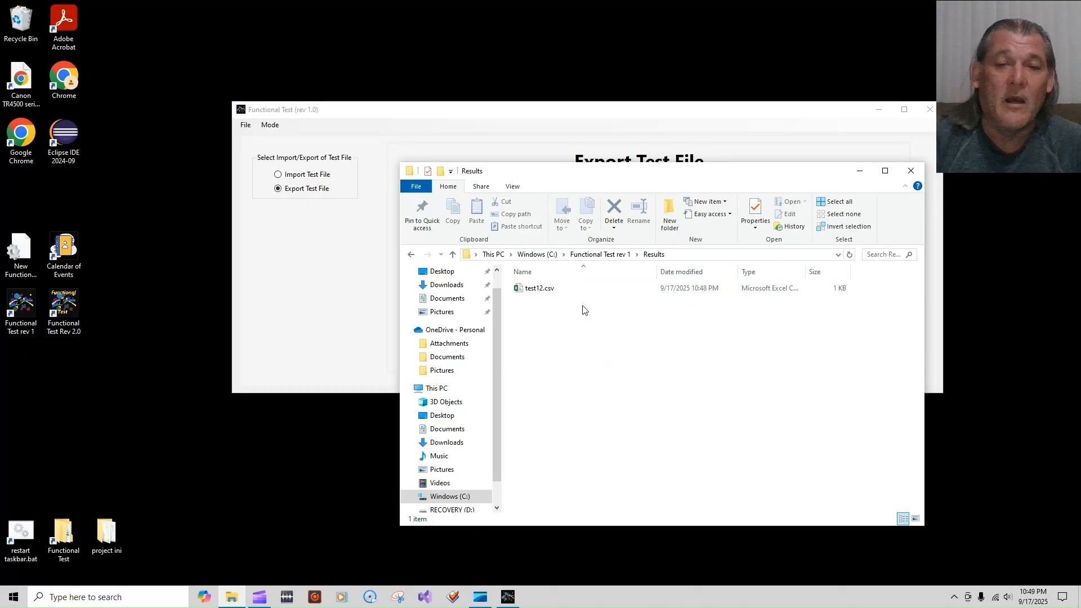
{"action": "left_click", "coordinate": [550, 294]}
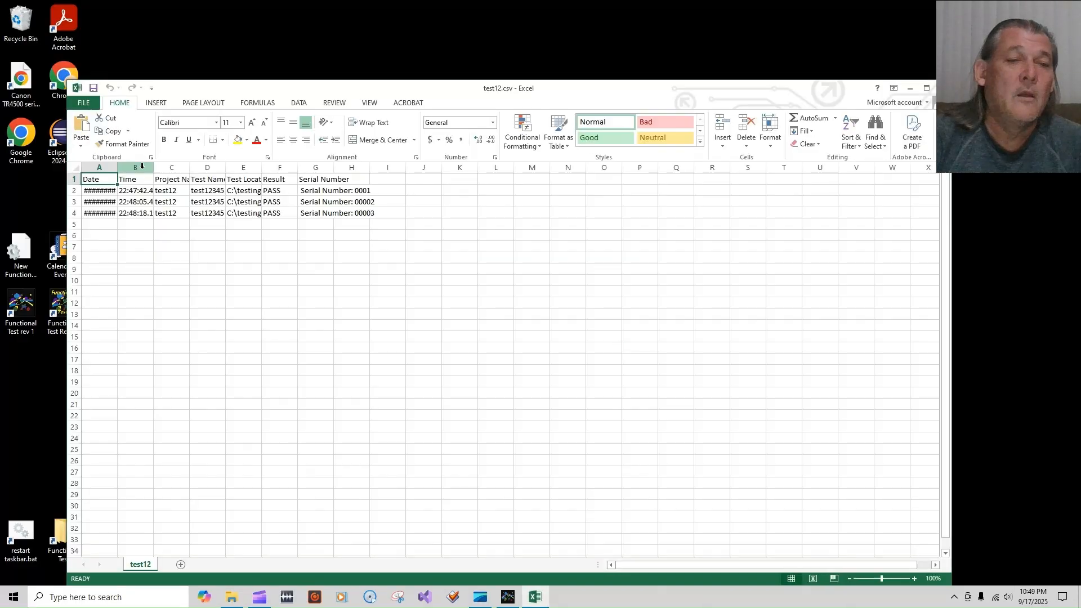
Widen the date, time, project, test name, location and serial number columns so the results can be read in full
{"action": "left_click_drag", "start_coordinate": [139, 168], "coordinate": [367, 175]}
{"action": "left_click", "coordinate": [738, 326]}
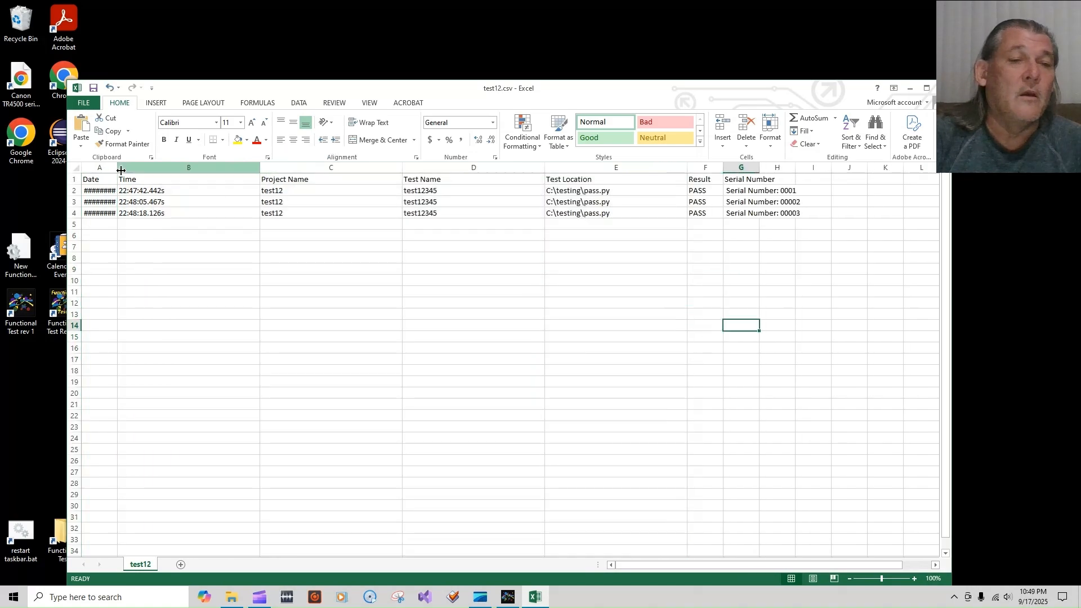
{"action": "left_click_drag", "start_coordinate": [118, 168], "coordinate": [140, 168]}
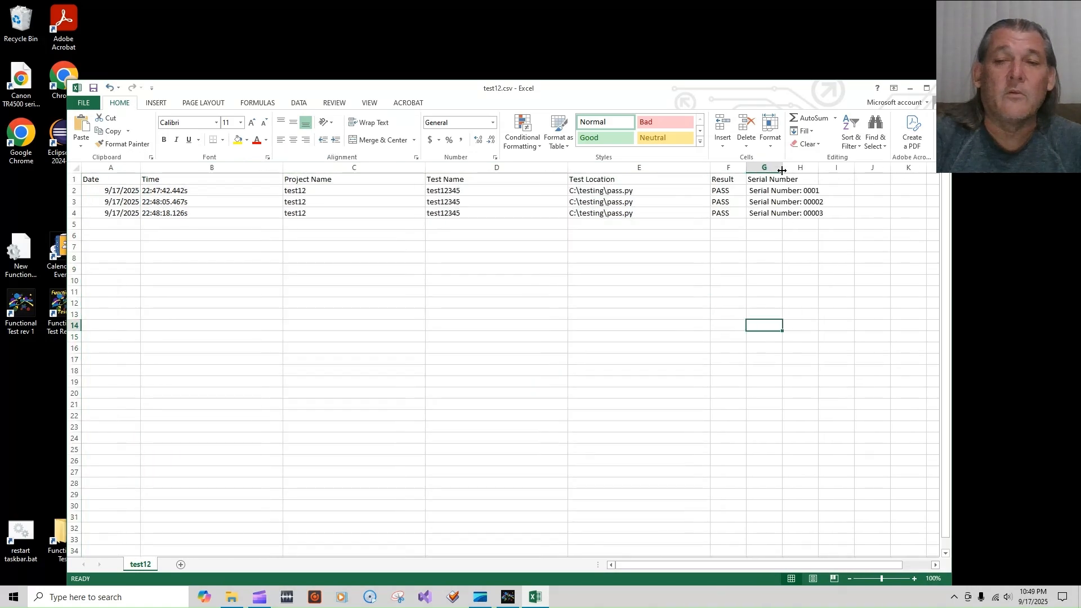
{"action": "left_click_drag", "start_coordinate": [783, 167], "coordinate": [82, 212]}
{"action": "left_click", "coordinate": [640, 333]}
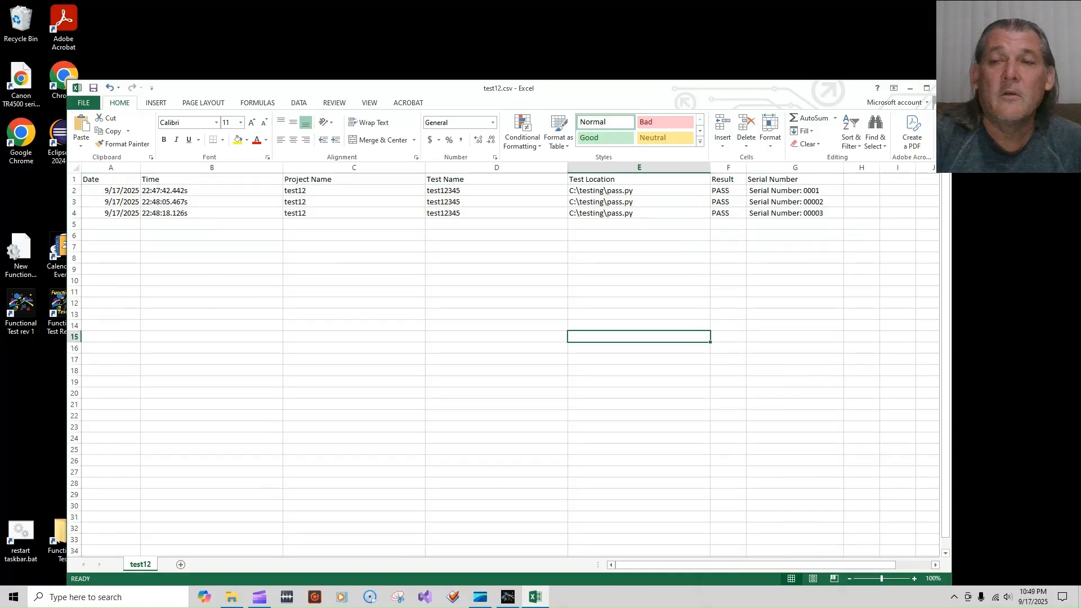
Close test12.csv without saving the column changes and close the Results folder window
{"action": "left_click", "coordinate": [943, 88]}
{"action": "left_click", "coordinate": [536, 314]}
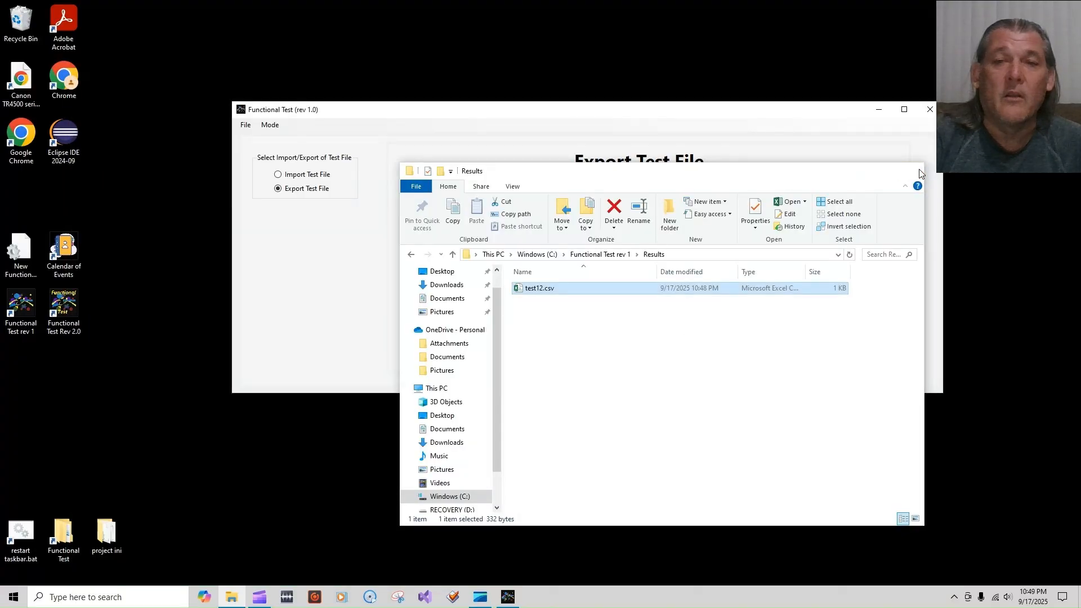
{"action": "left_click", "coordinate": [911, 171]}
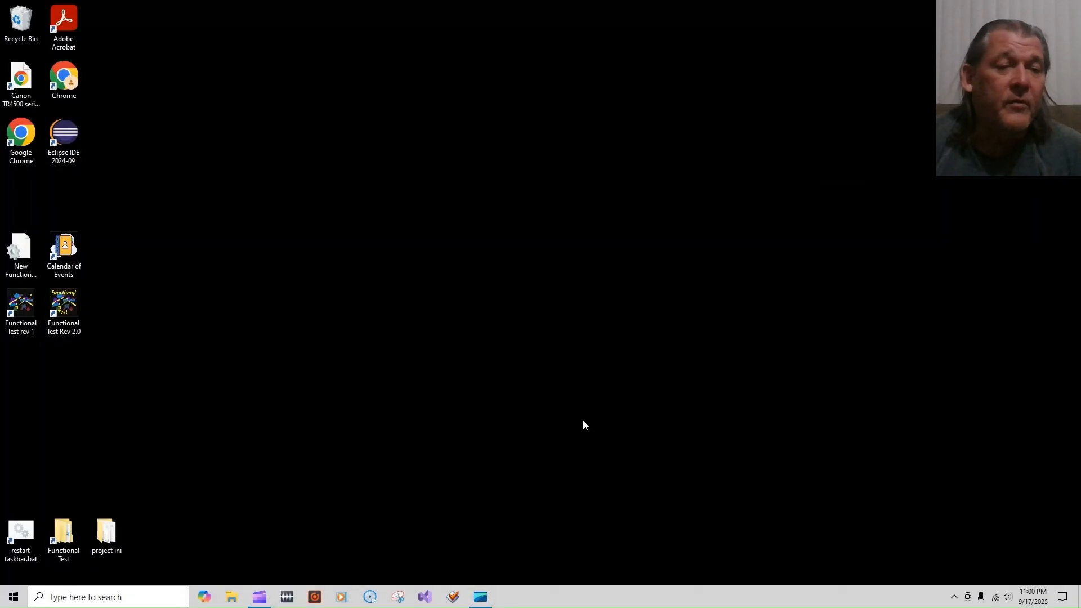
Launch Functional Test Rev 2.0 from the desktop and move its window clear of the desktop icons
{"action": "double_click", "coordinate": [65, 313]}
{"action": "double_click", "coordinate": [63, 312]}
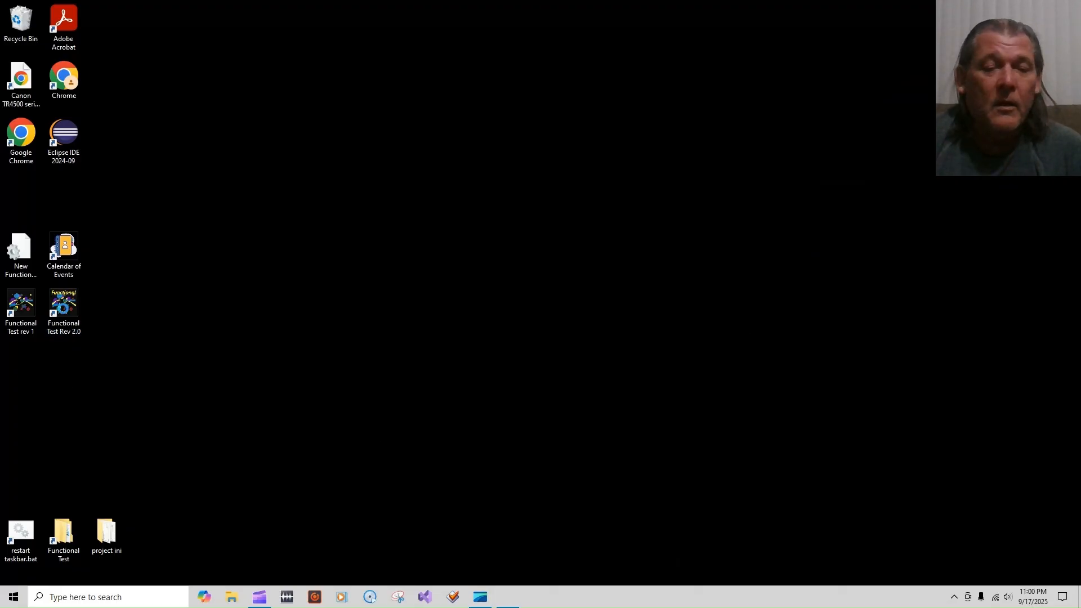
{"action": "left_click_drag", "start_coordinate": [285, 61], "coordinate": [454, 99]}
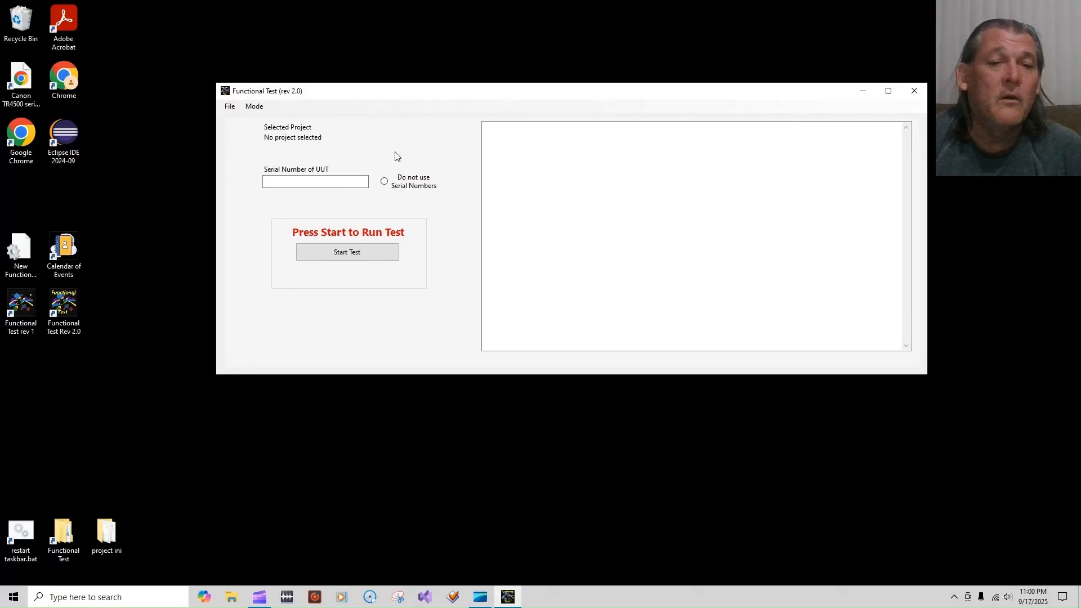
Import the test12.ini test file from the project ini folder on the Desktop
{"action": "left_click", "coordinate": [229, 108]}
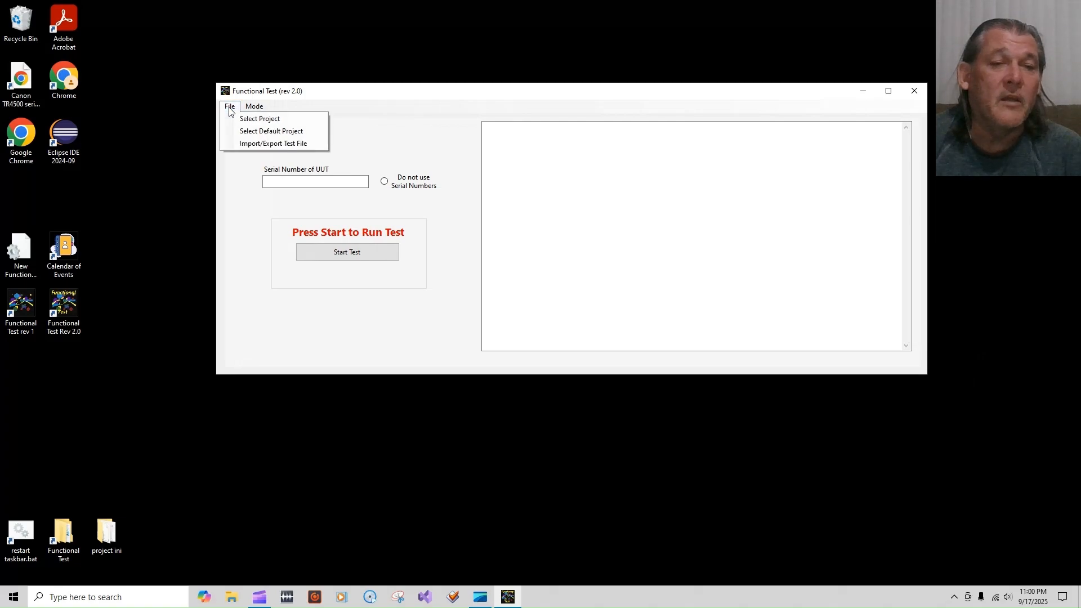
{"action": "left_click", "coordinate": [250, 143]}
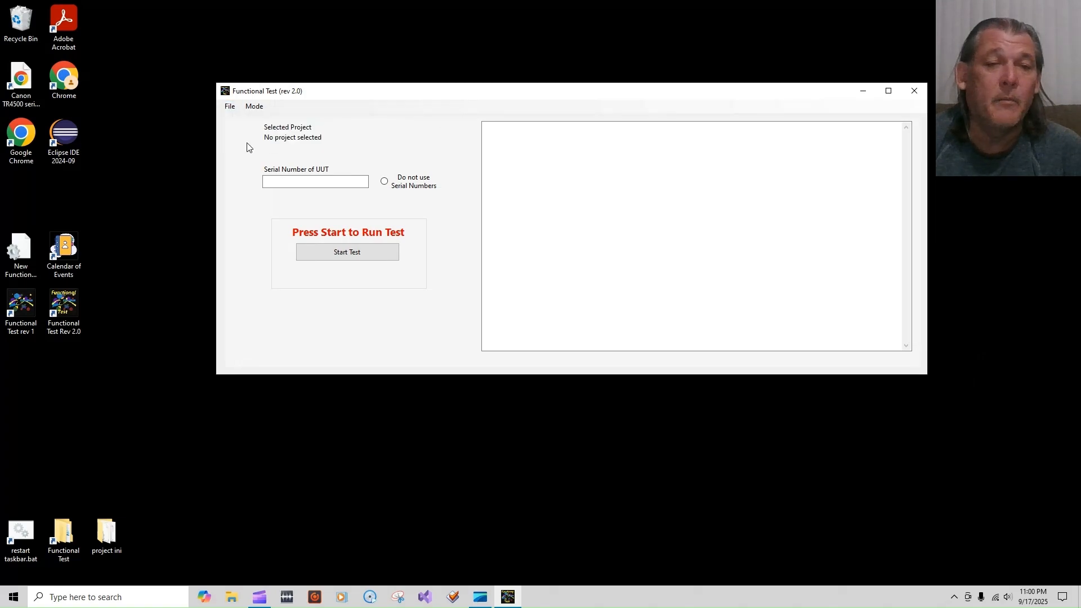
{"action": "left_click", "coordinate": [403, 182]}
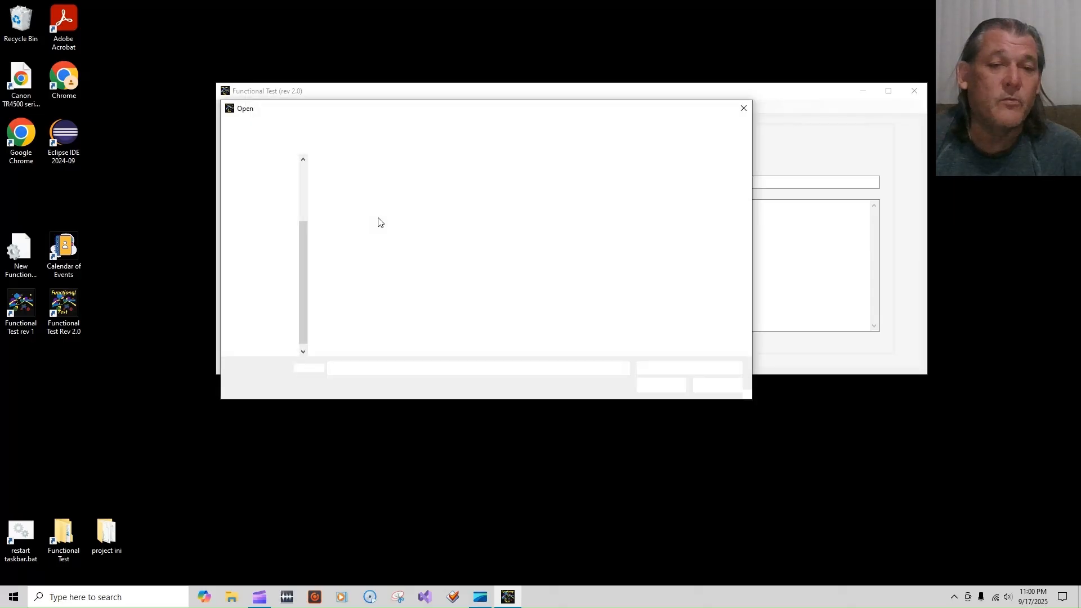
{"action": "scroll", "coordinate": [303, 296], "scroll_direction": "down", "scroll_amount": 3}
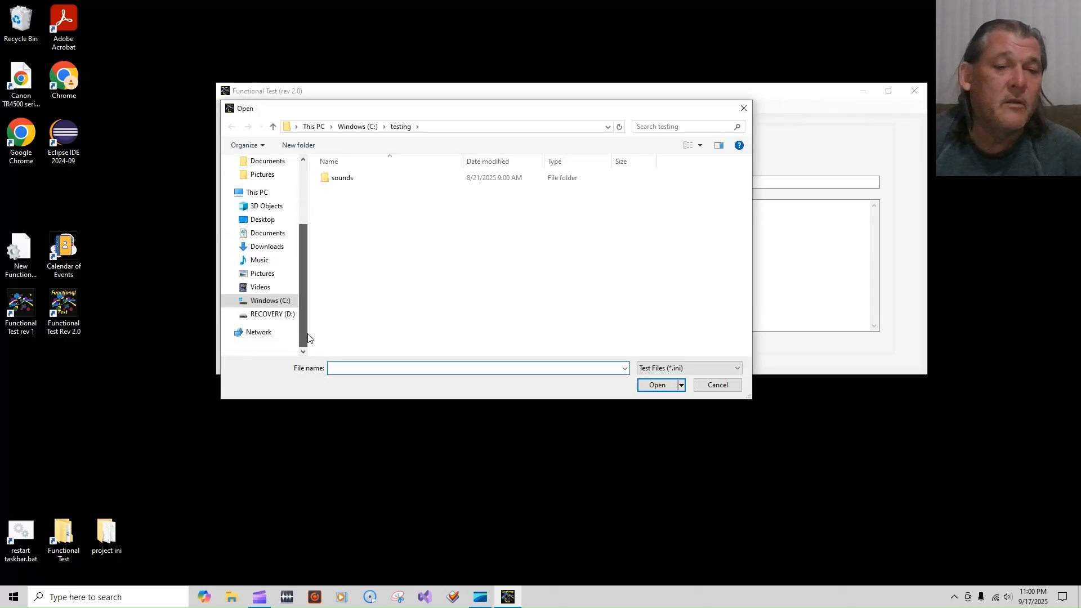
{"action": "left_click", "coordinate": [270, 227]}
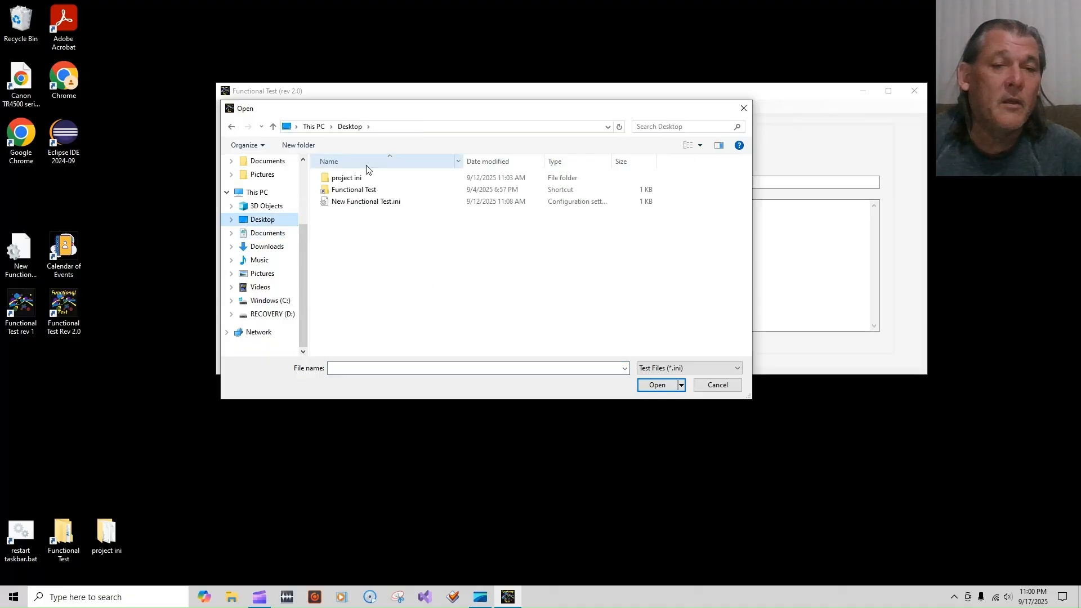
{"action": "double_click", "coordinate": [348, 178]}
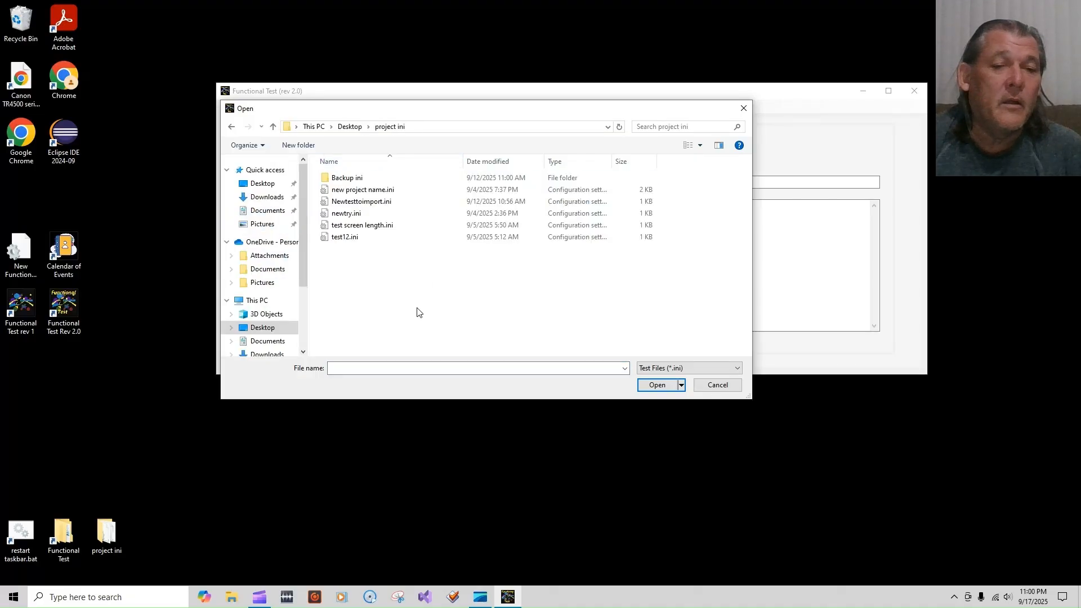
{"action": "double_click", "coordinate": [357, 239]}
{"action": "left_click", "coordinate": [454, 213]}
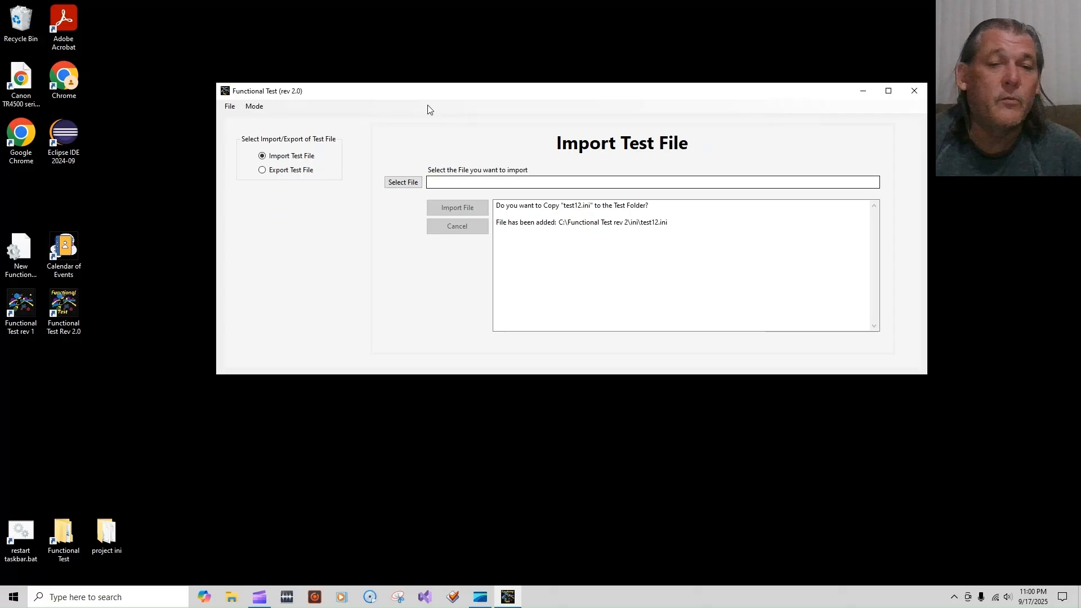
Make test12 the default project
{"action": "left_click", "coordinate": [230, 111]}
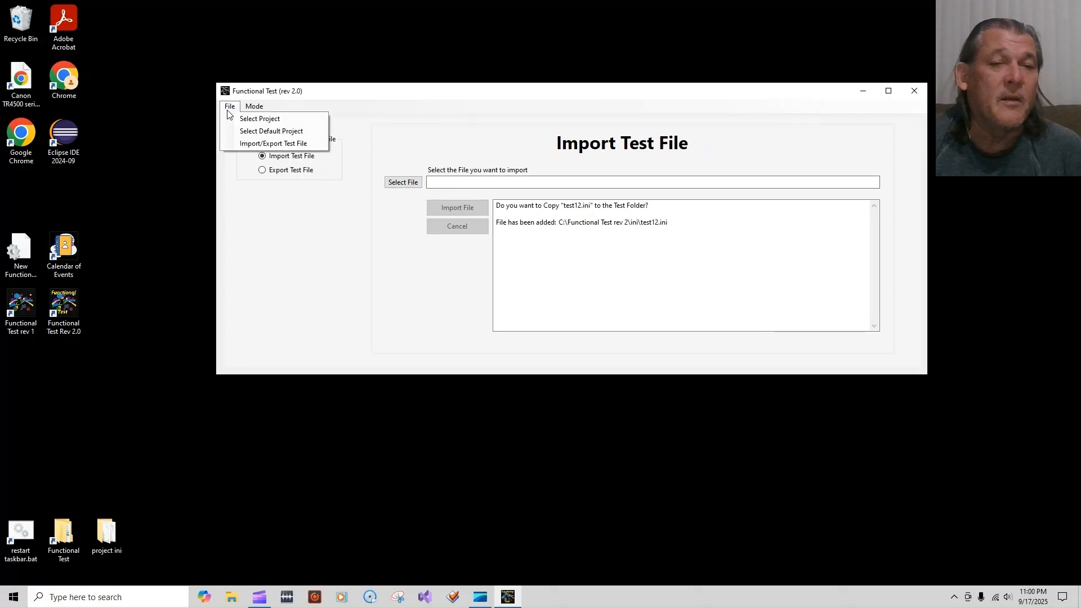
{"action": "left_click", "coordinate": [254, 137]}
{"action": "left_click", "coordinate": [248, 135]}
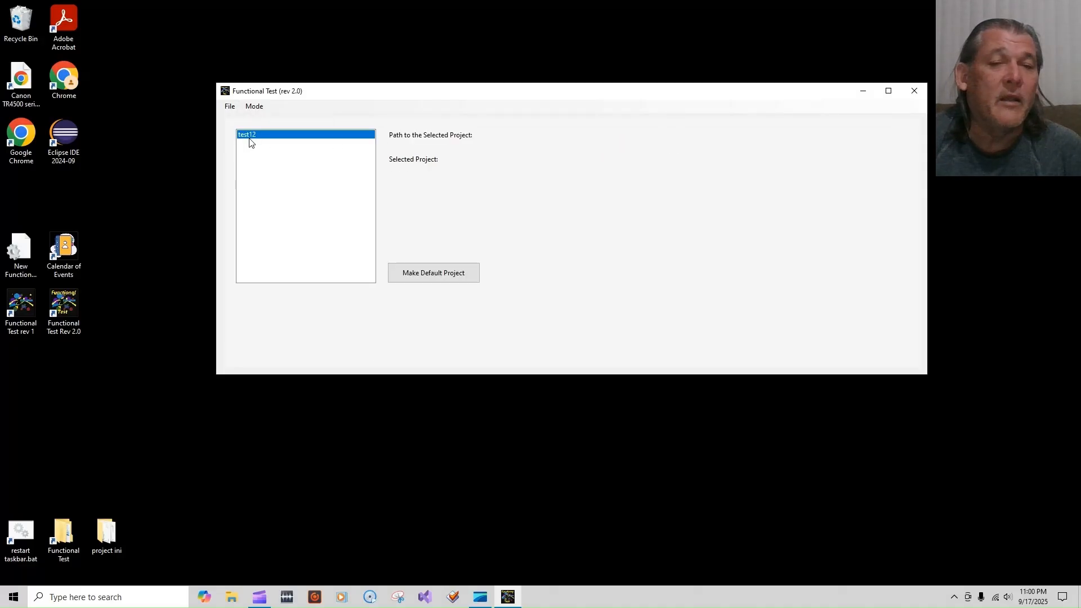
{"action": "left_click", "coordinate": [449, 273]}
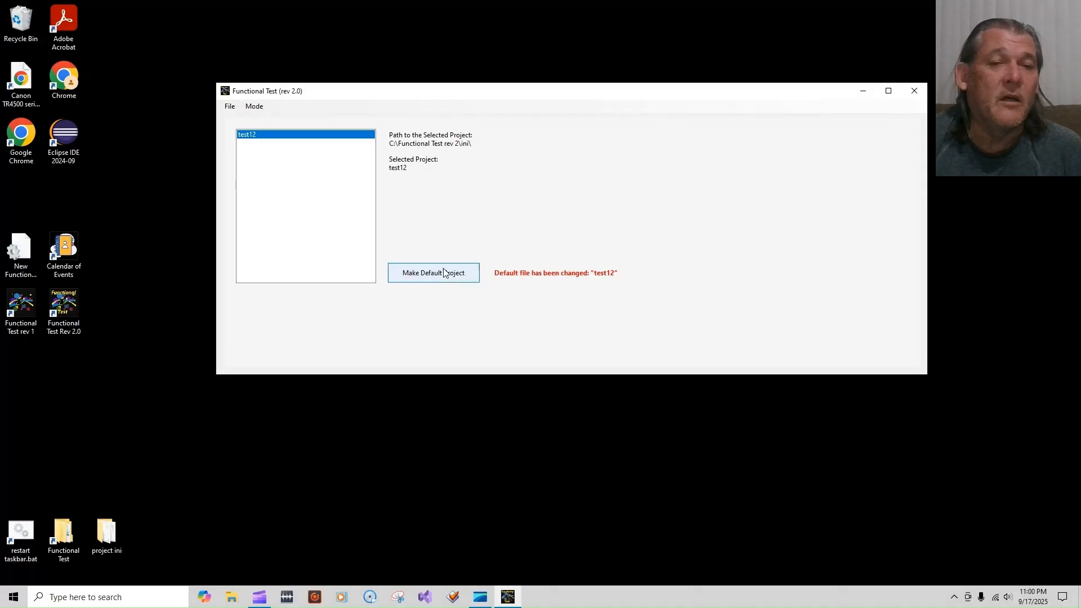
Return to the test-running mode and start the test12 test for the unit with serial number 0007
{"action": "left_click", "coordinate": [255, 107]}
{"action": "left_click", "coordinate": [303, 118]}
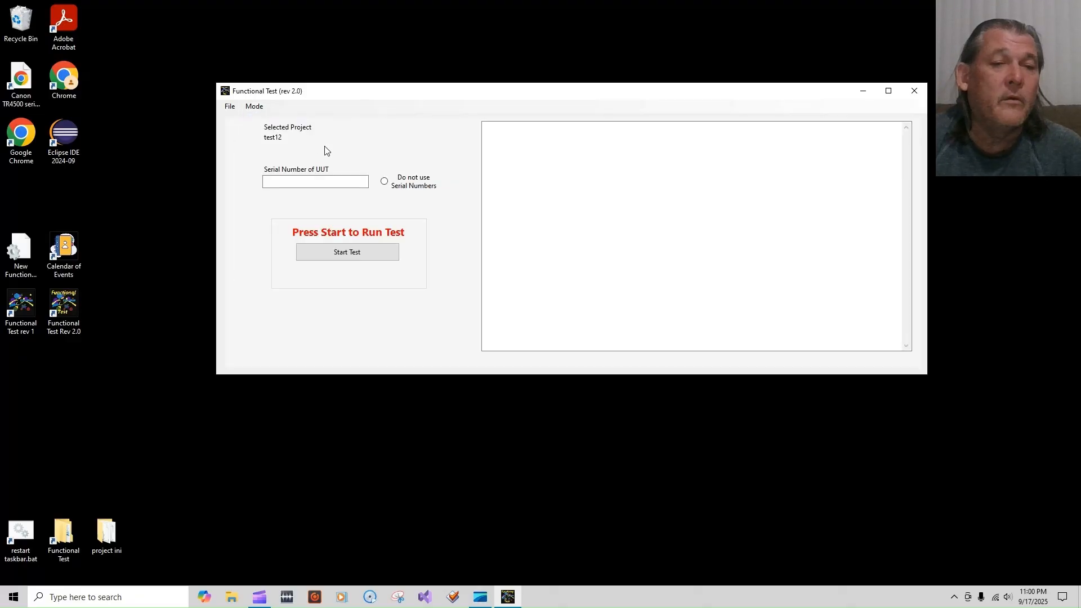
{"action": "left_click", "coordinate": [345, 179]}
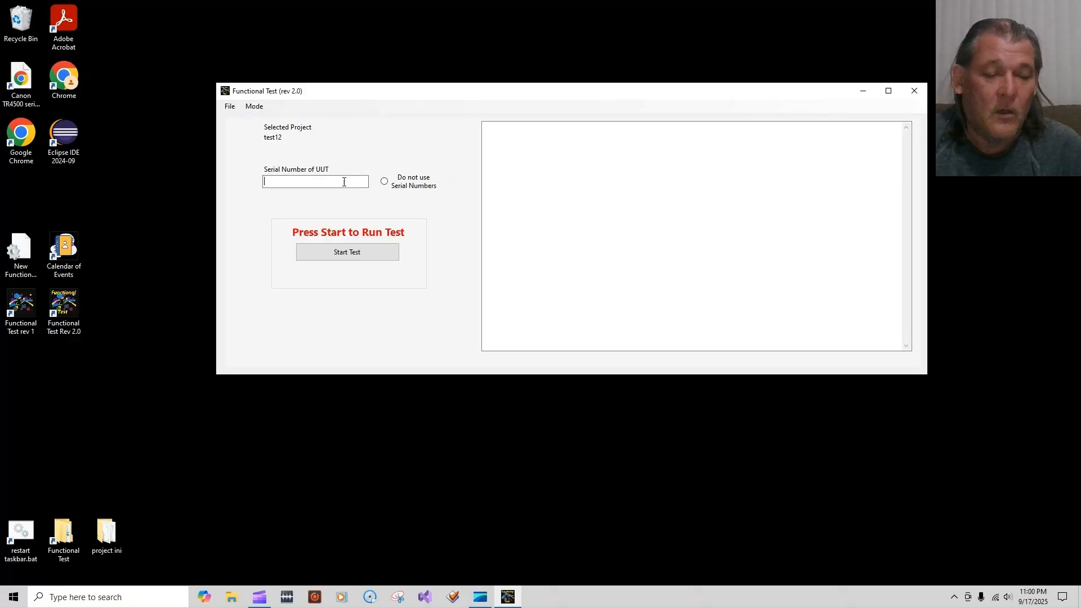
{"action": "type", "text": "000"}
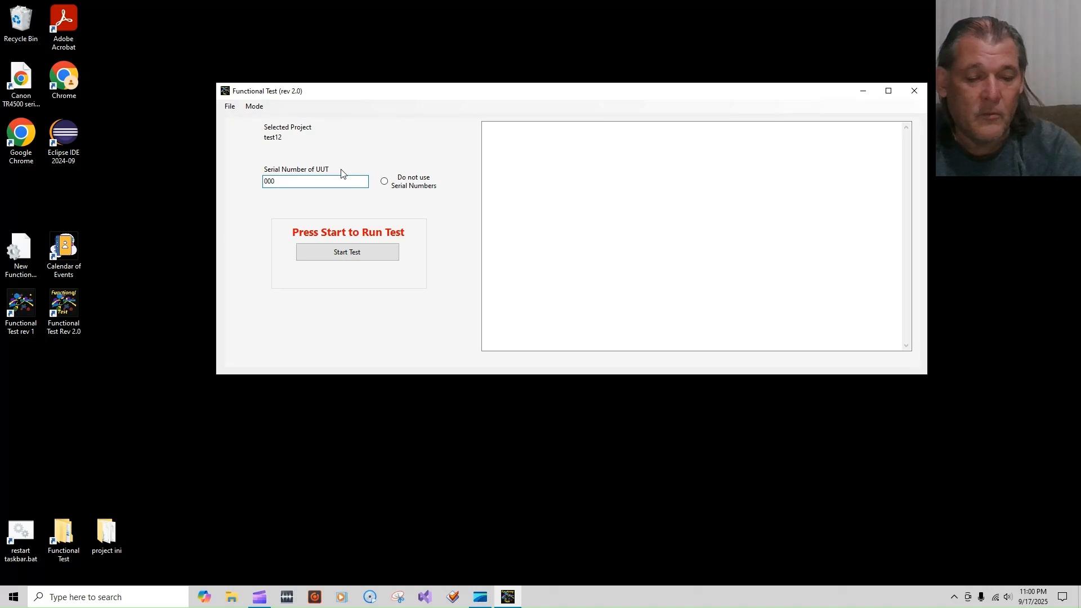
{"action": "type", "text": "7"}
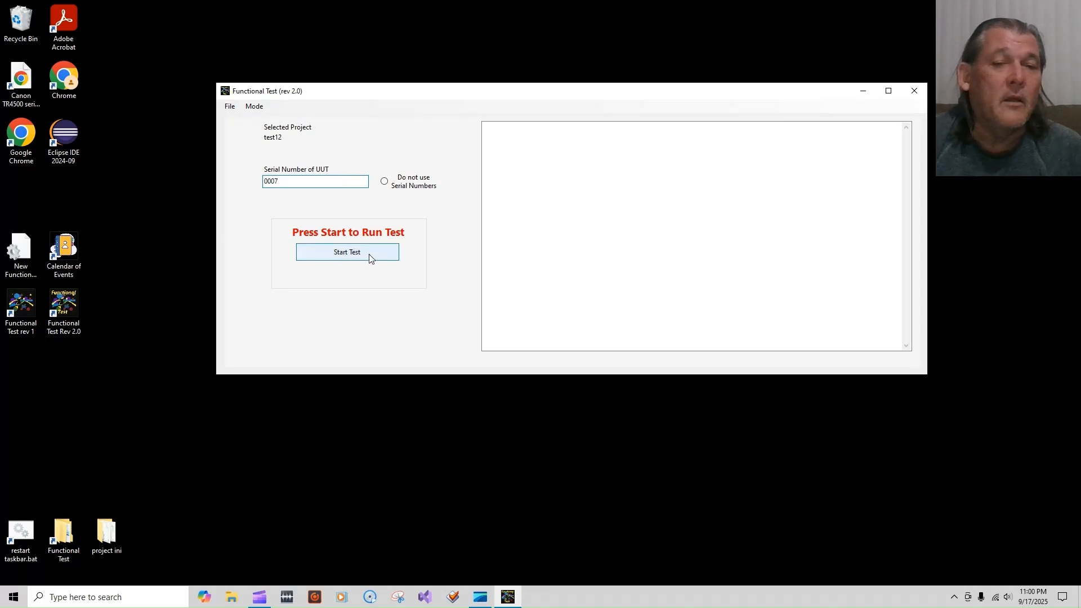
{"action": "left_click", "coordinate": [370, 258]}
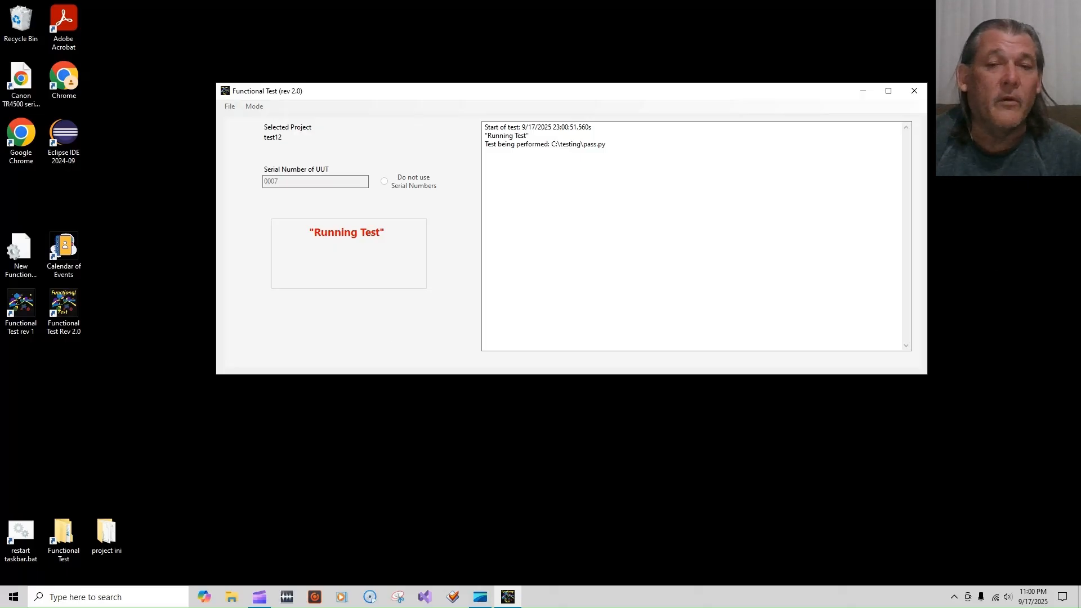
Try starting the test with no serial number, and start it for the unit with serial number 0008
{"action": "left_click_drag", "start_coordinate": [780, 93], "coordinate": [752, 138]}
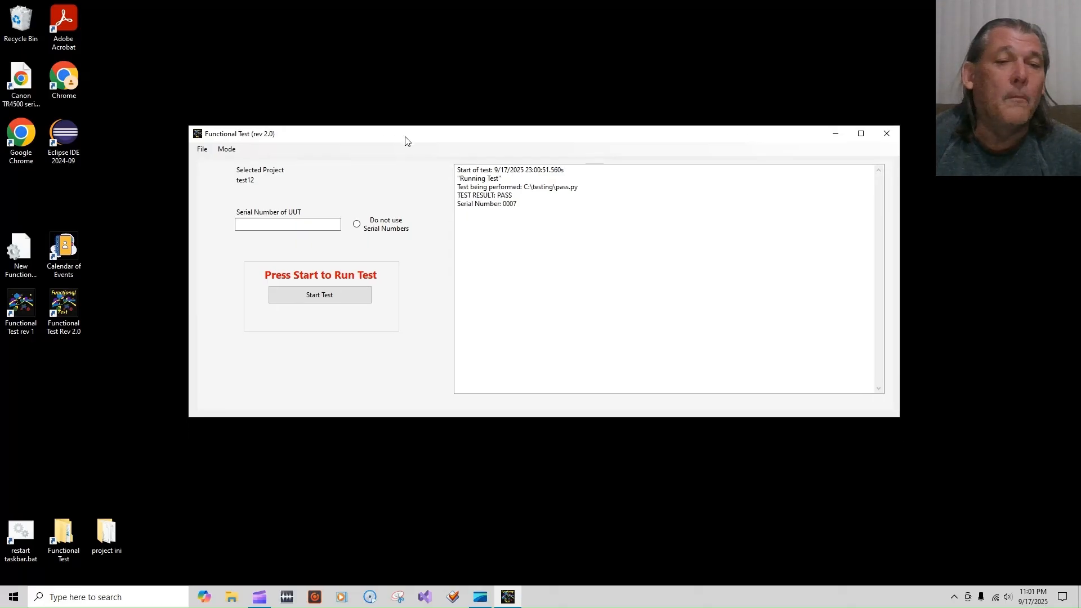
{"action": "left_click", "coordinate": [337, 296]}
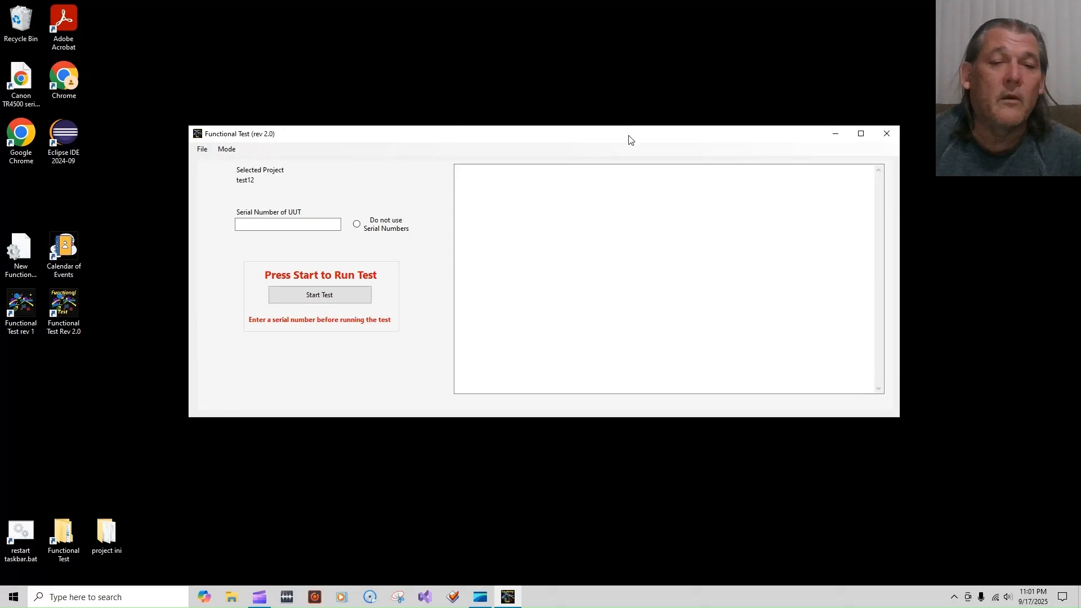
{"action": "left_click", "coordinate": [288, 224]}
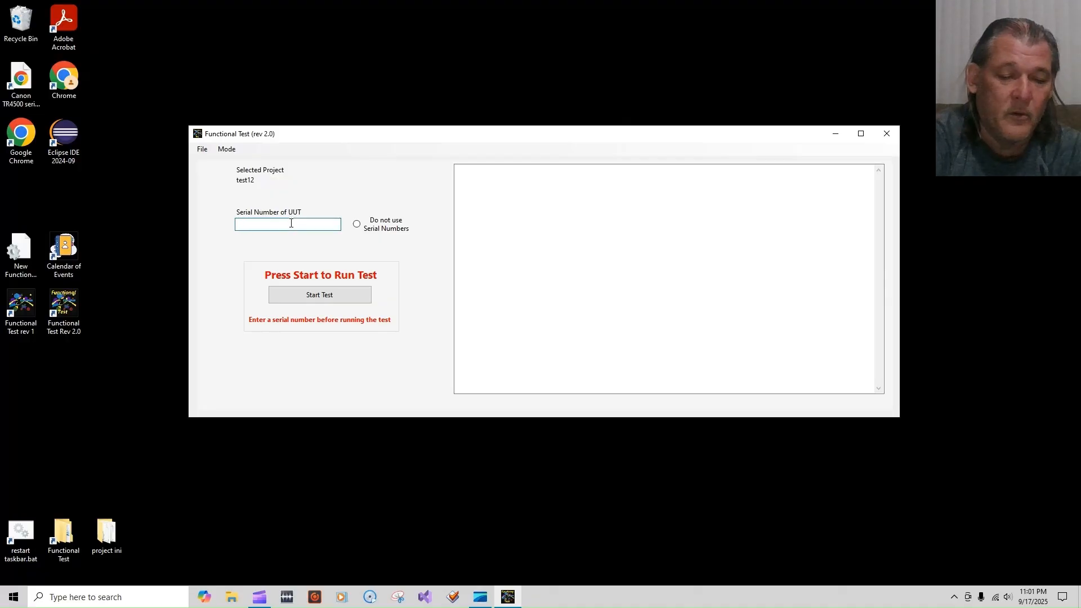
{"action": "type", "text": "0008"}
{"action": "left_click", "coordinate": [329, 294]}
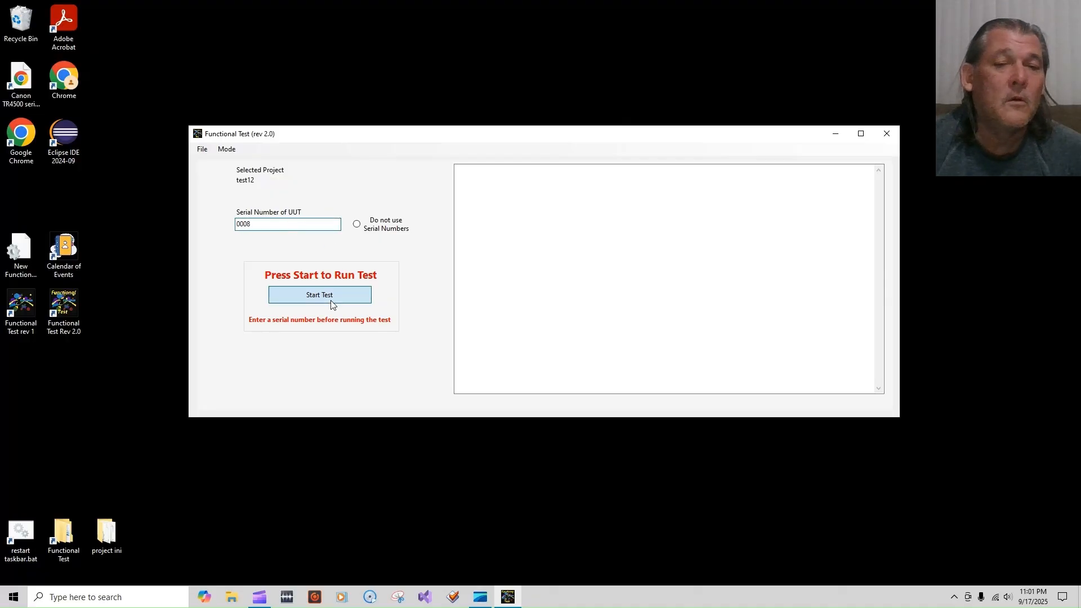
Turn off the use of serial numbers and run the test12 test without one
{"action": "left_click_drag", "start_coordinate": [605, 140], "coordinate": [660, 174]}
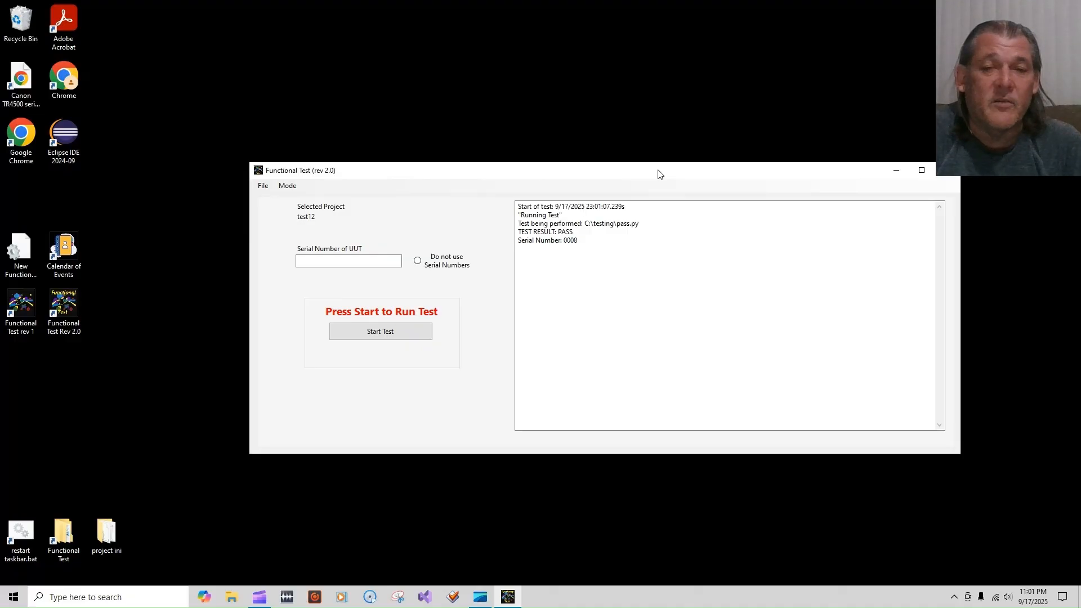
{"action": "left_click", "coordinate": [419, 266]}
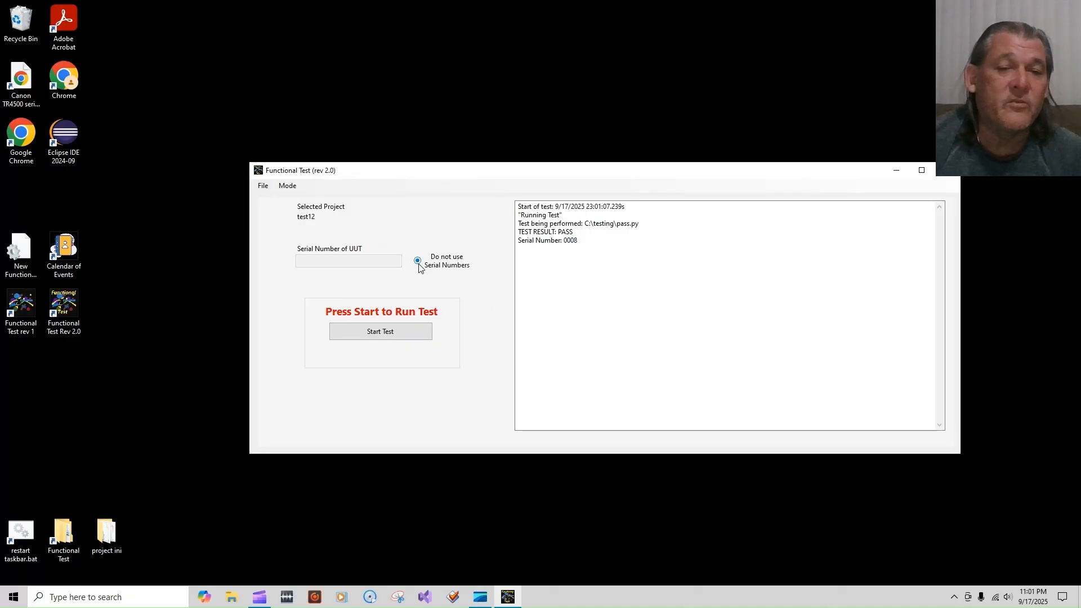
{"action": "left_click", "coordinate": [397, 338]}
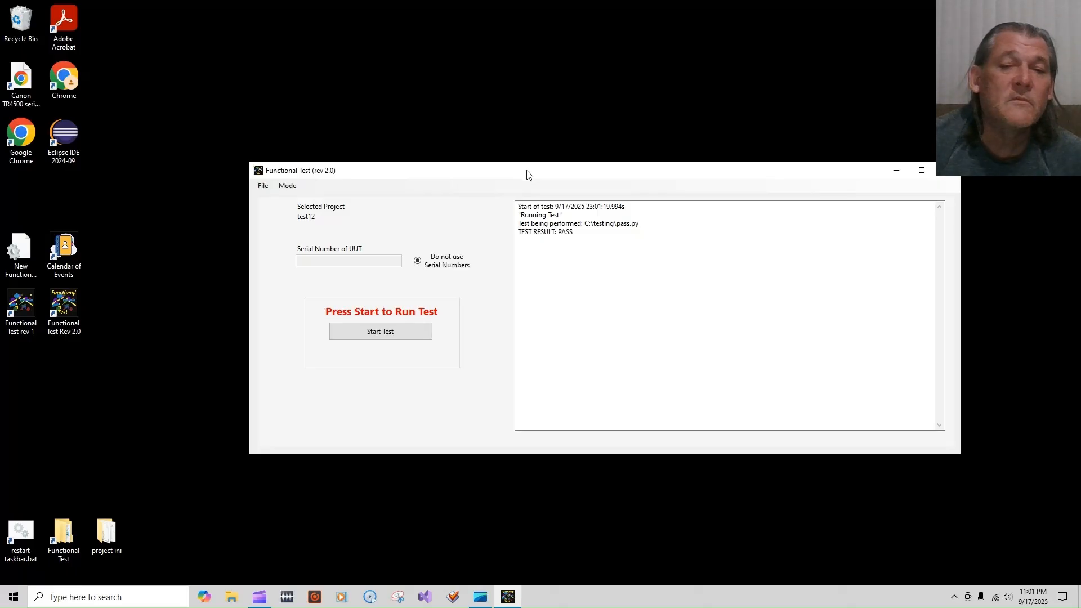
Switch to the Edit/Create test file mode, open the test12 project for editing and return to the project list
{"action": "left_click", "coordinate": [288, 186]}
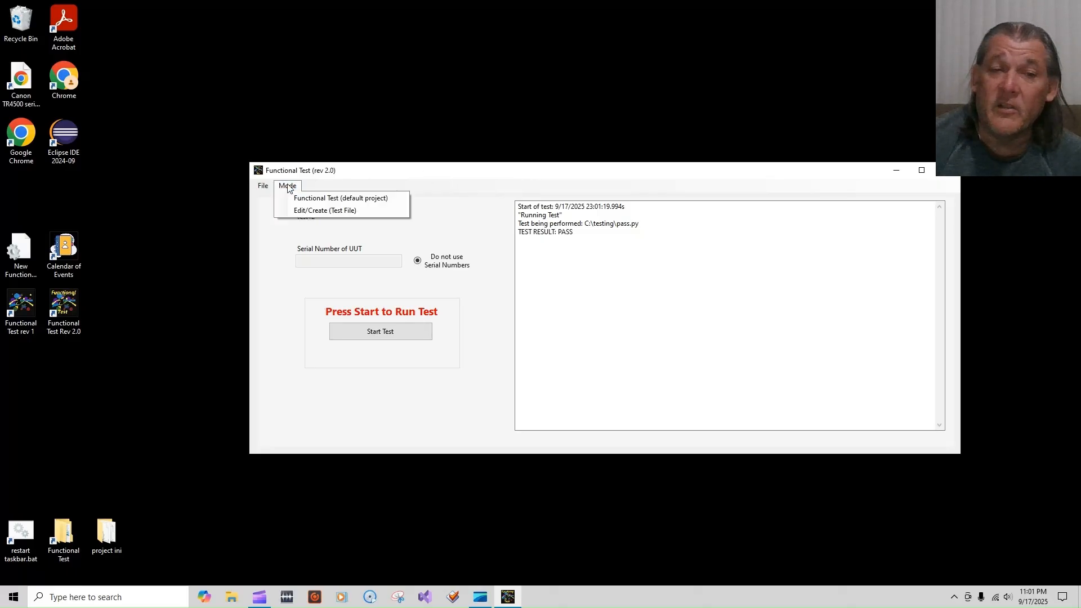
{"action": "left_click", "coordinate": [315, 211]}
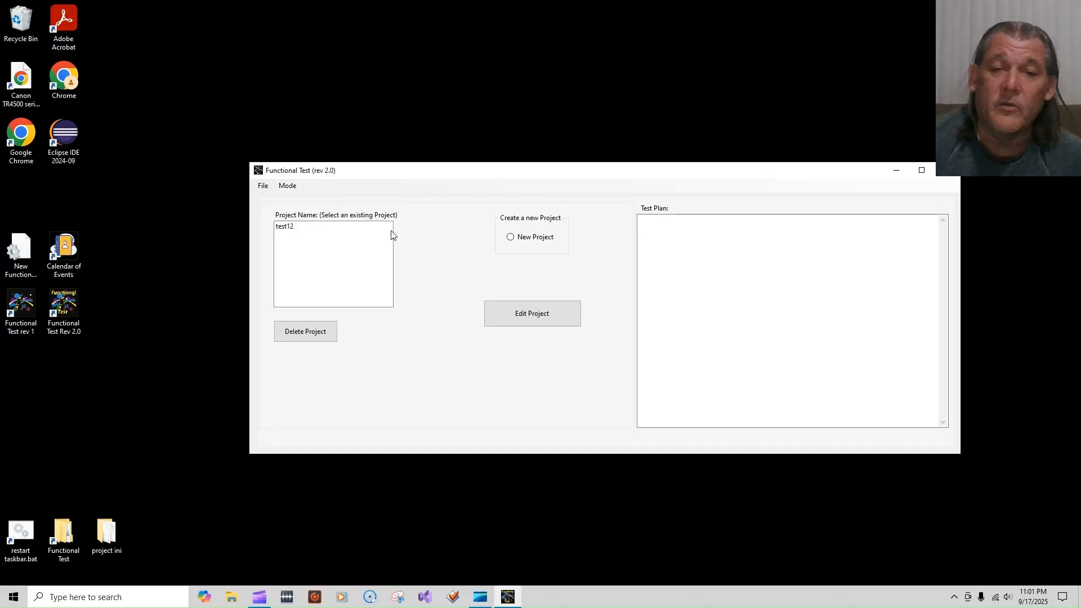
{"action": "left_click", "coordinate": [286, 226]}
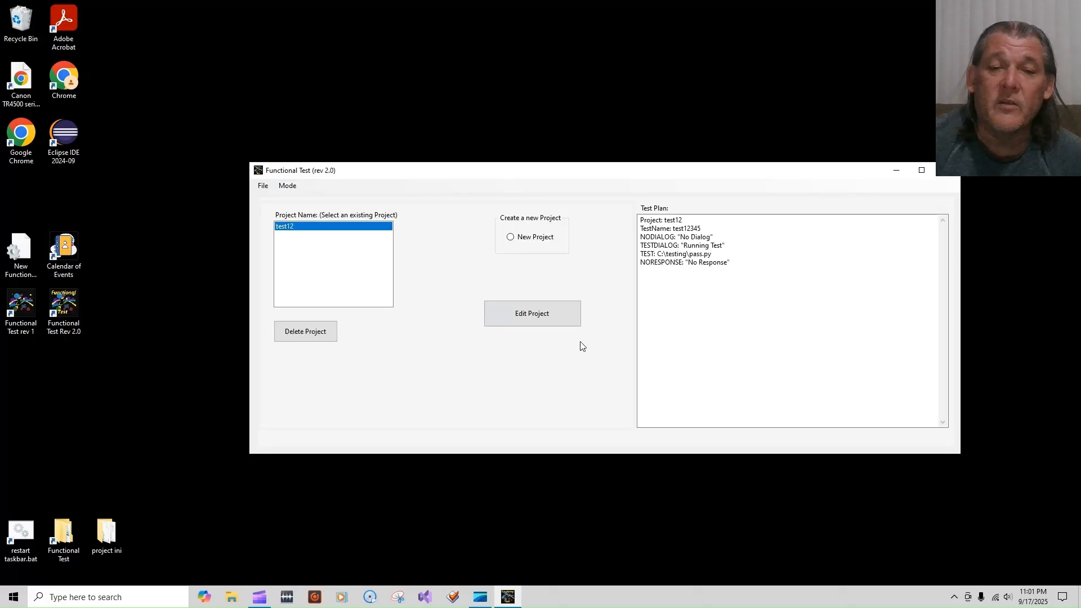
{"action": "left_click", "coordinate": [548, 313]}
{"action": "left_click", "coordinate": [509, 308]}
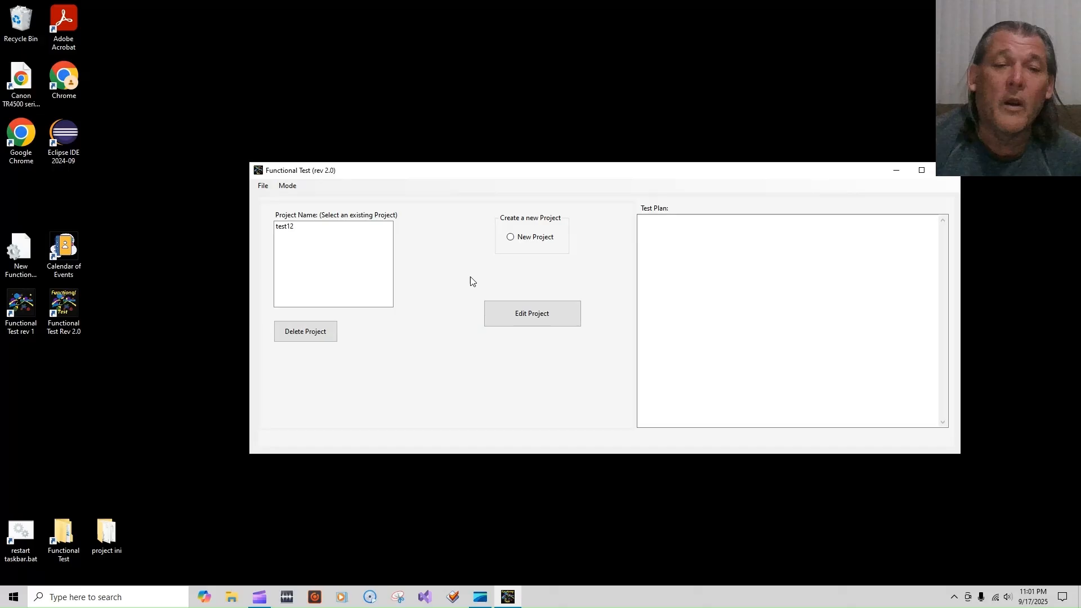
Create a new project named test82 with the test name LED test
{"action": "left_click", "coordinate": [511, 238]}
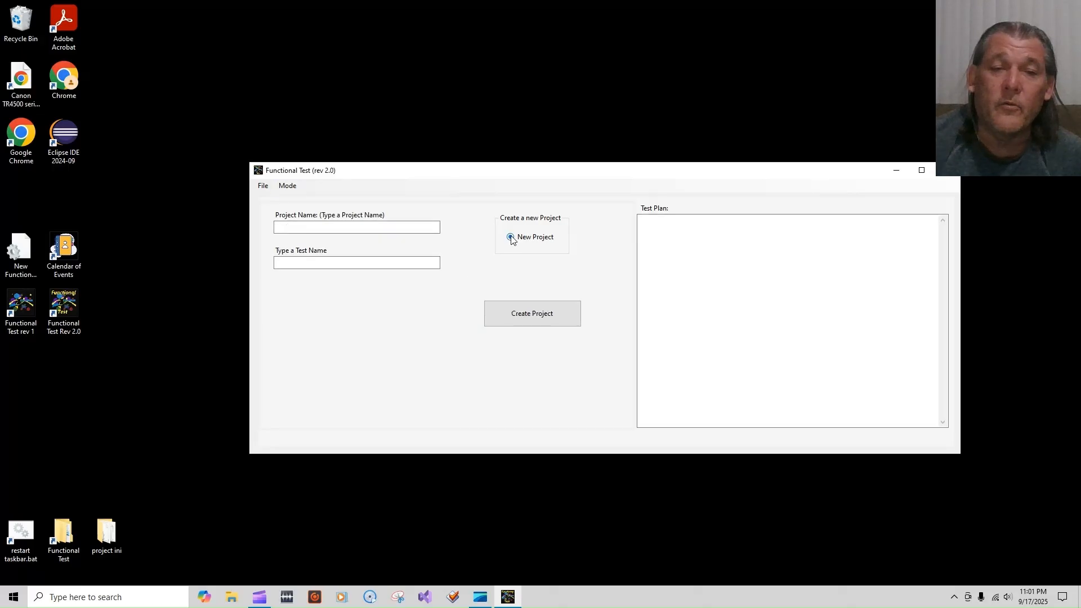
{"action": "left_click", "coordinate": [379, 224]}
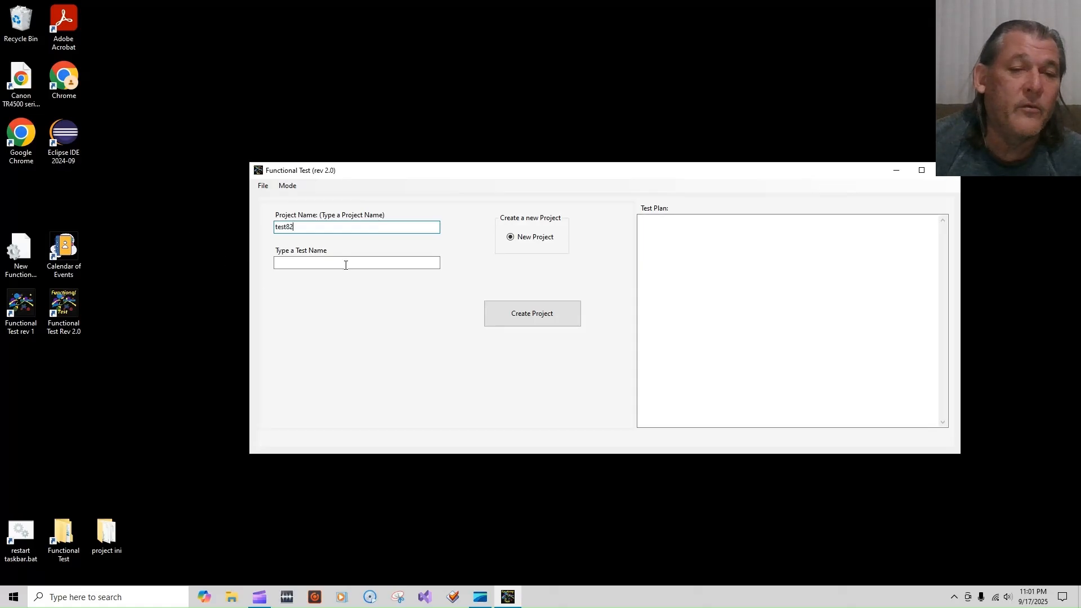
{"action": "left_click", "coordinate": [368, 261]}
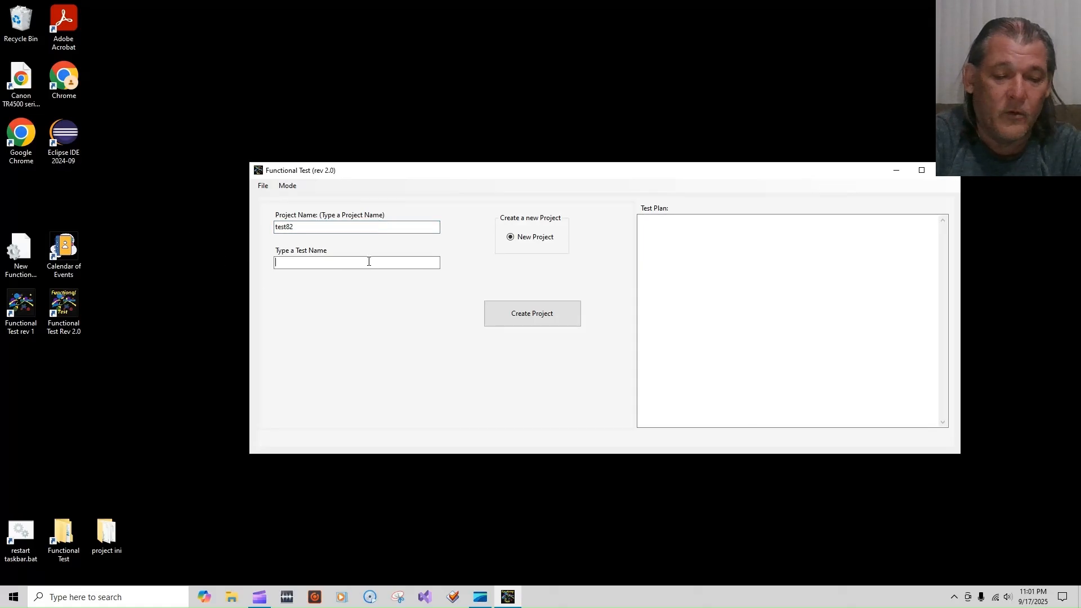
{"action": "type", "text": "test"}
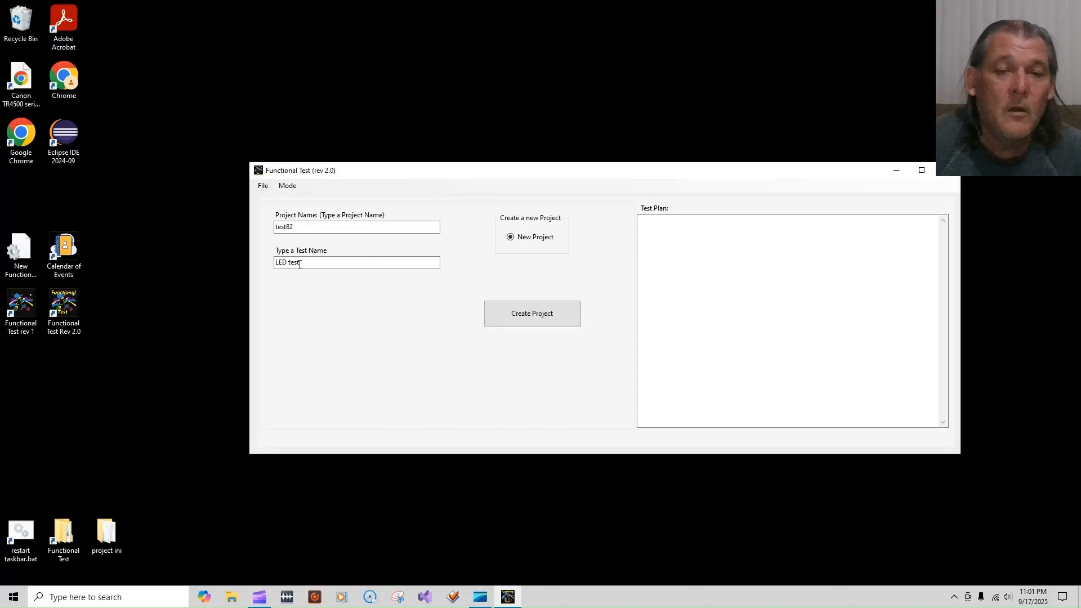
{"action": "left_click", "coordinate": [509, 317]}
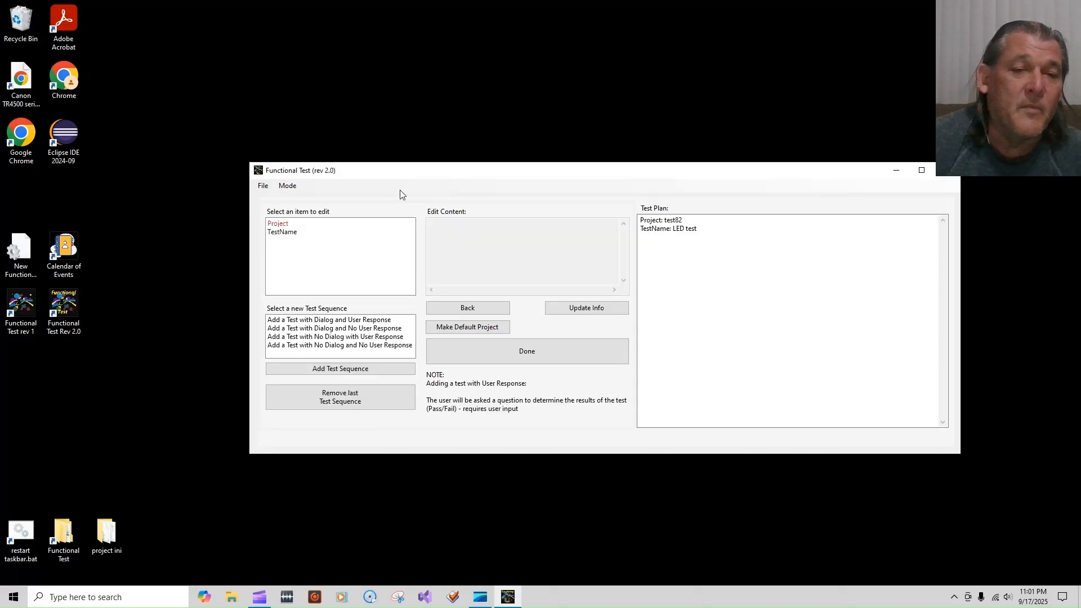
Review the descriptions of the four test sequence types, from dialog with user response to no dialog and no user response
{"action": "left_click", "coordinate": [358, 320]}
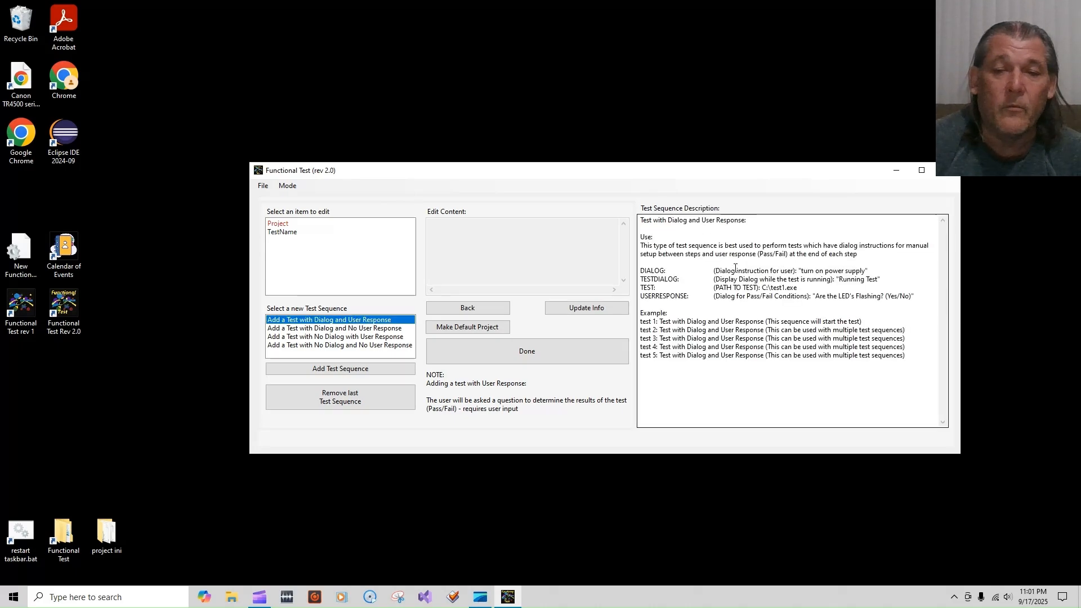
{"action": "key", "text": "Down"}
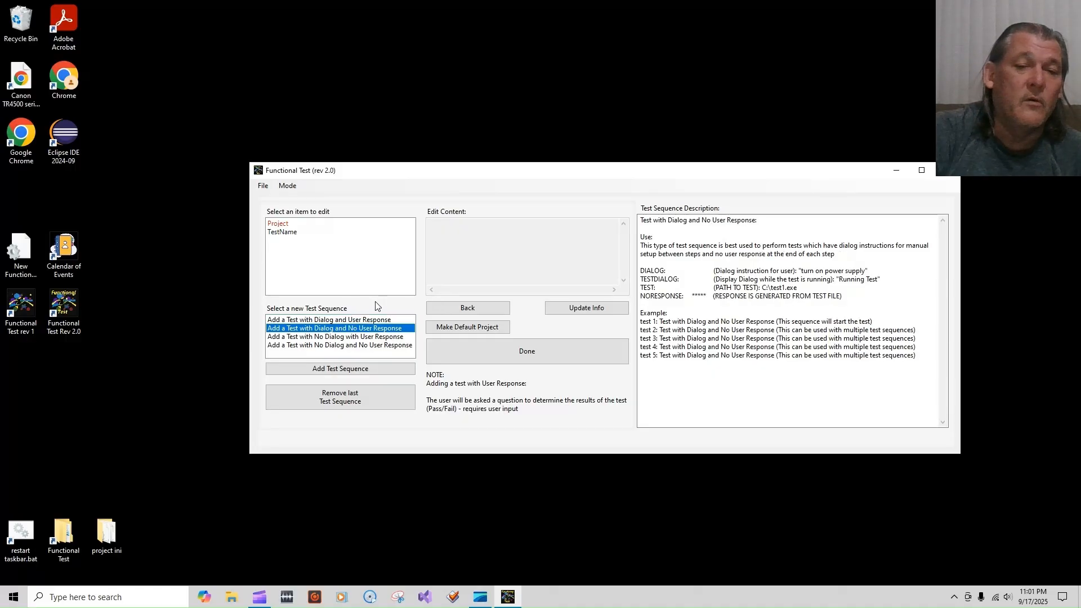
{"action": "key", "text": "Down"}
{"action": "key", "text": "Down"}
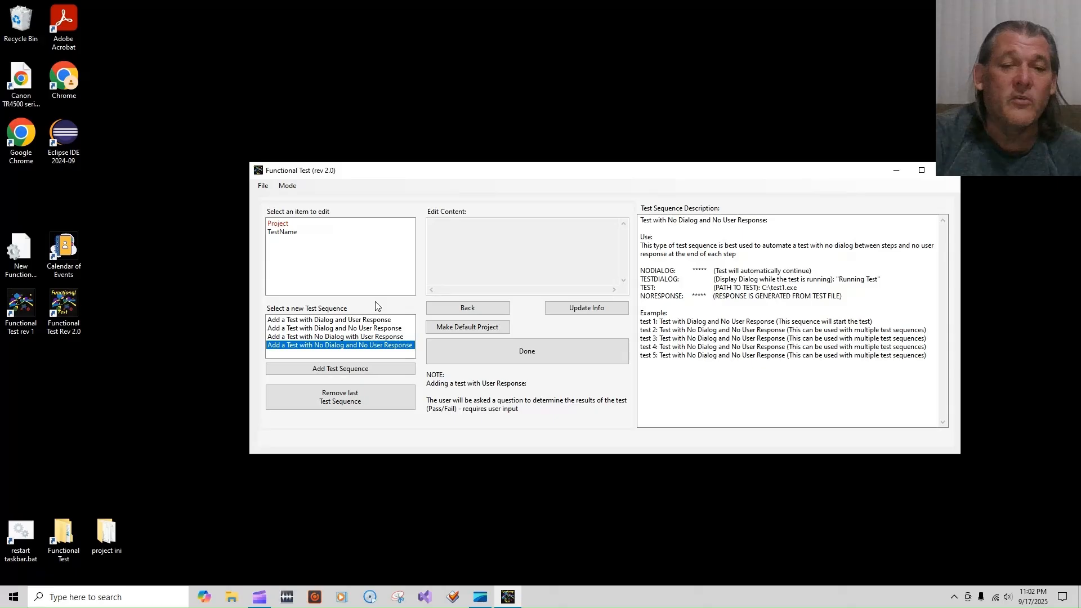
{"action": "key", "text": "Up"}
{"action": "key", "text": "Up"}
{"action": "key", "text": "Up"}
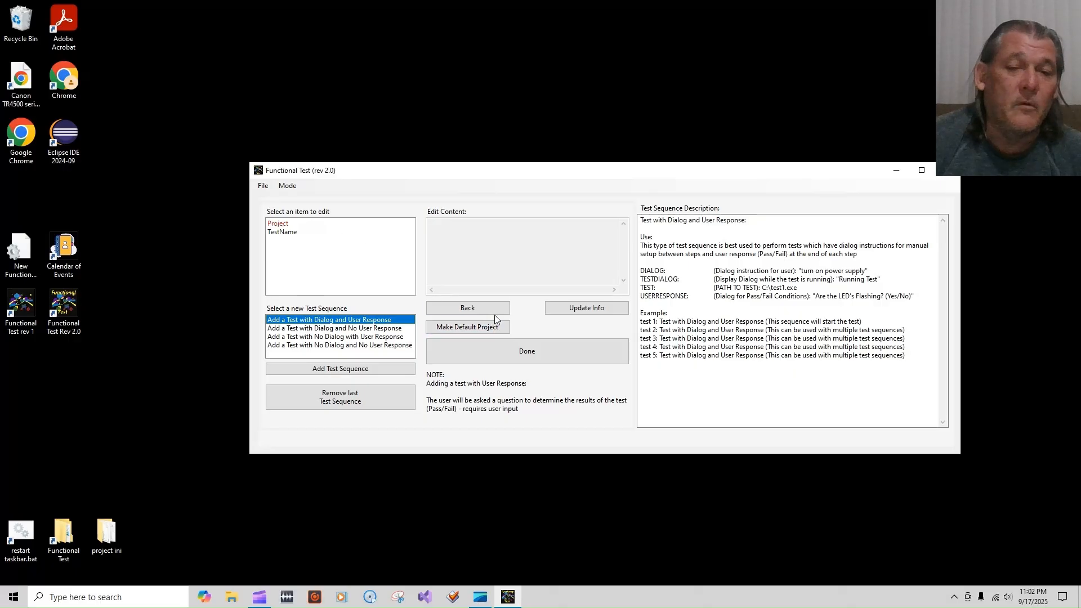
Add a test sequence with dialog and user response to test82, and remove that sequence again
{"action": "left_click", "coordinate": [361, 373]}
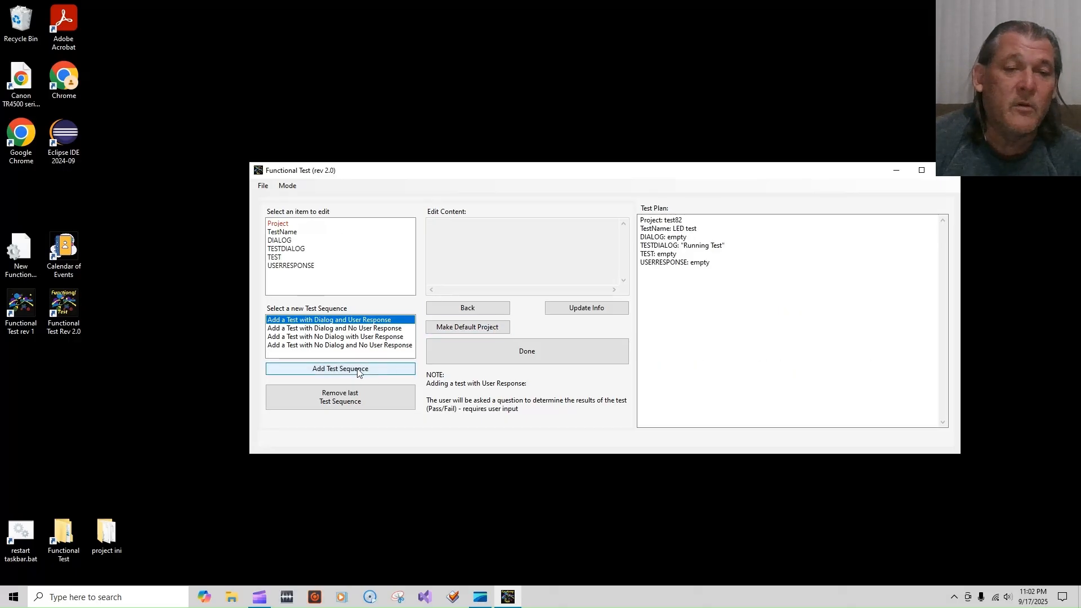
{"action": "left_click", "coordinate": [362, 398]}
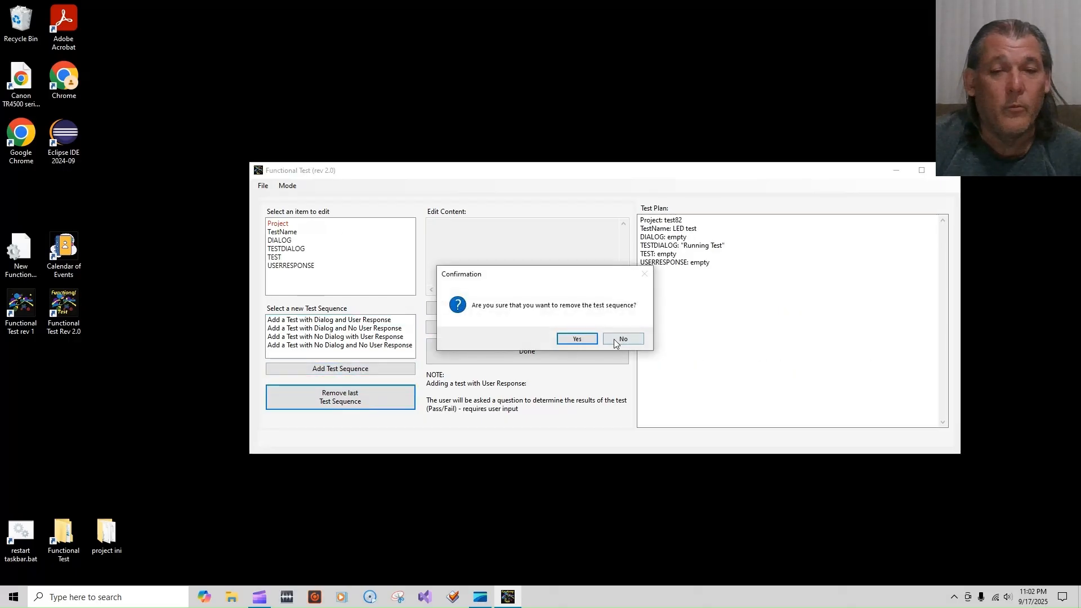
{"action": "left_click", "coordinate": [578, 340]}
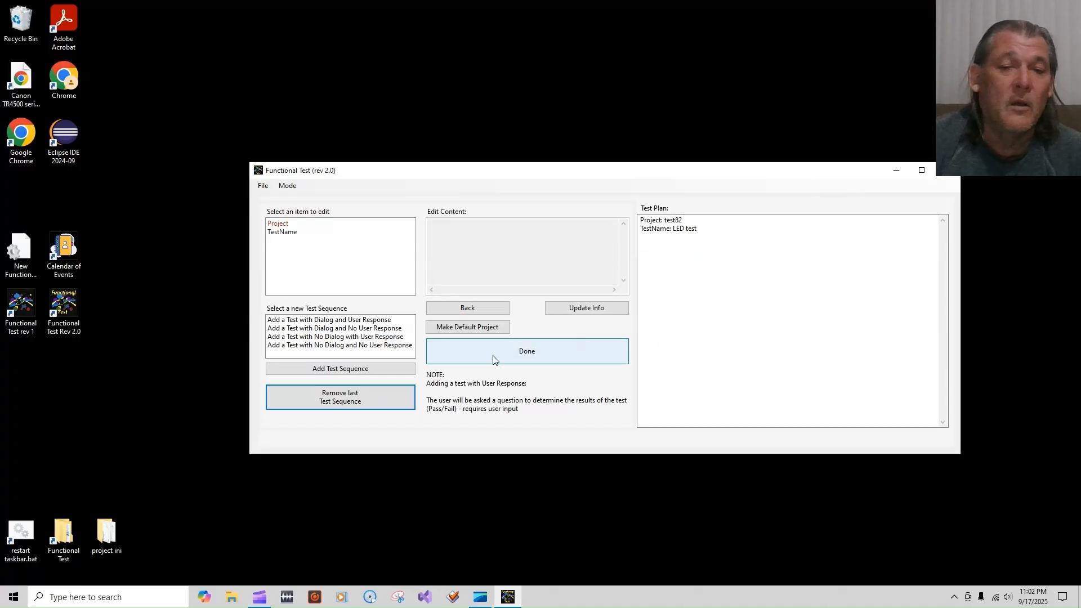
Add a test with dialog and user response to the test82 plan and check its Project and TestName items
{"action": "left_click", "coordinate": [350, 320]}
{"action": "left_click", "coordinate": [363, 370]}
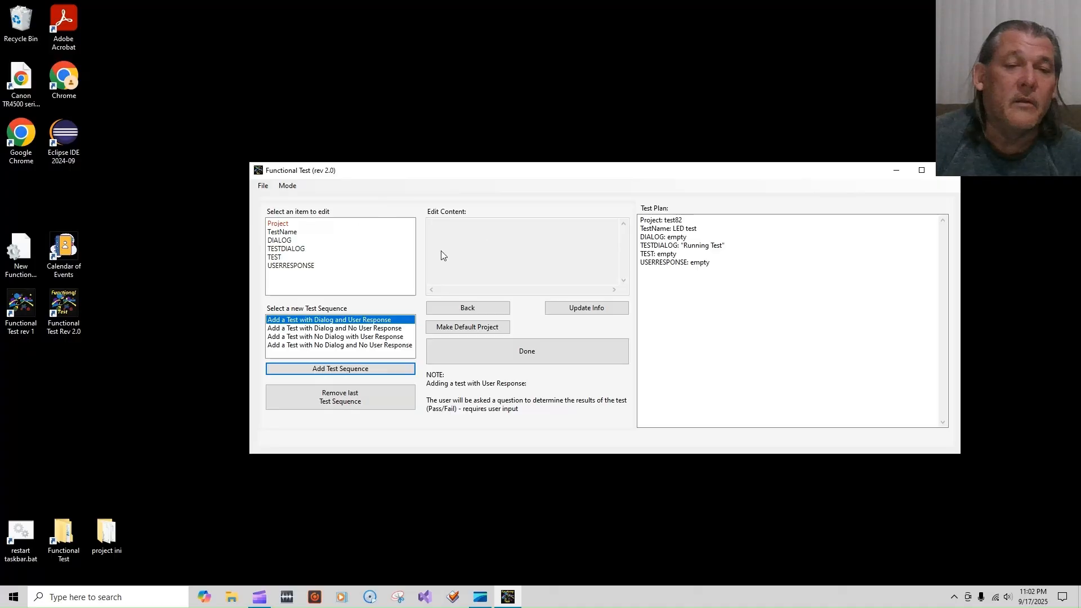
{"action": "left_click", "coordinate": [287, 225]}
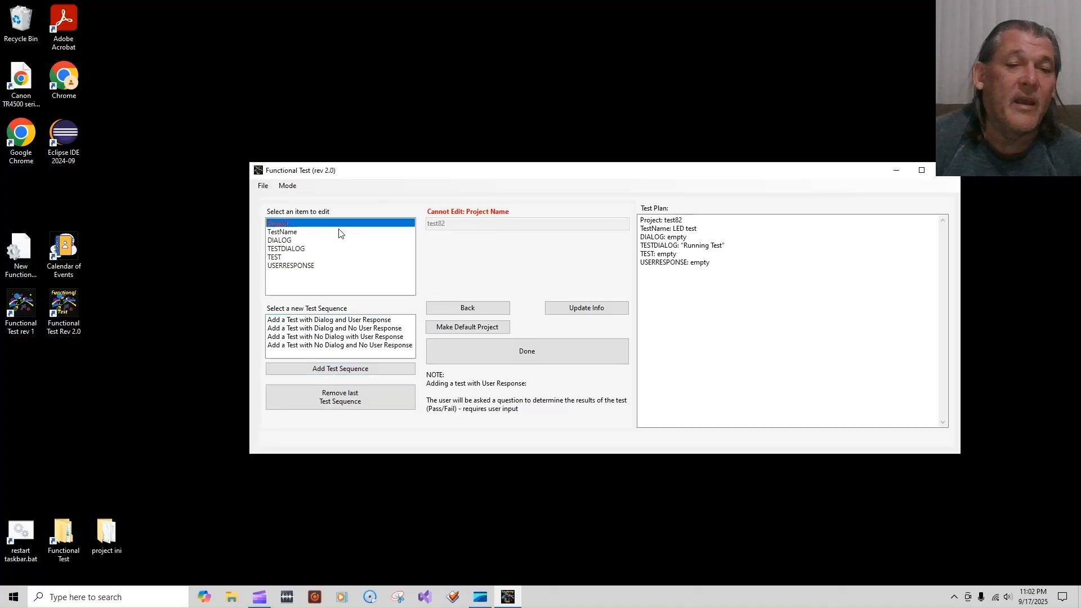
{"action": "left_click", "coordinate": [304, 233]}
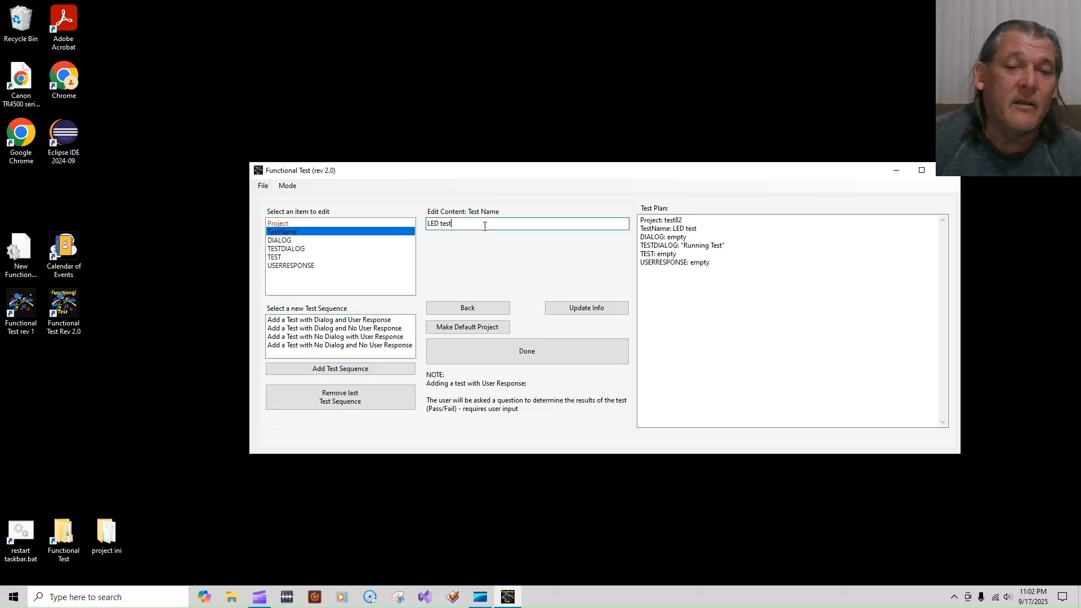
Set the DIALOG setup comments to two lines, "1. Turn on power supply" and "2. Press "Continue"", and update the test plan
{"action": "left_click", "coordinate": [293, 241]}
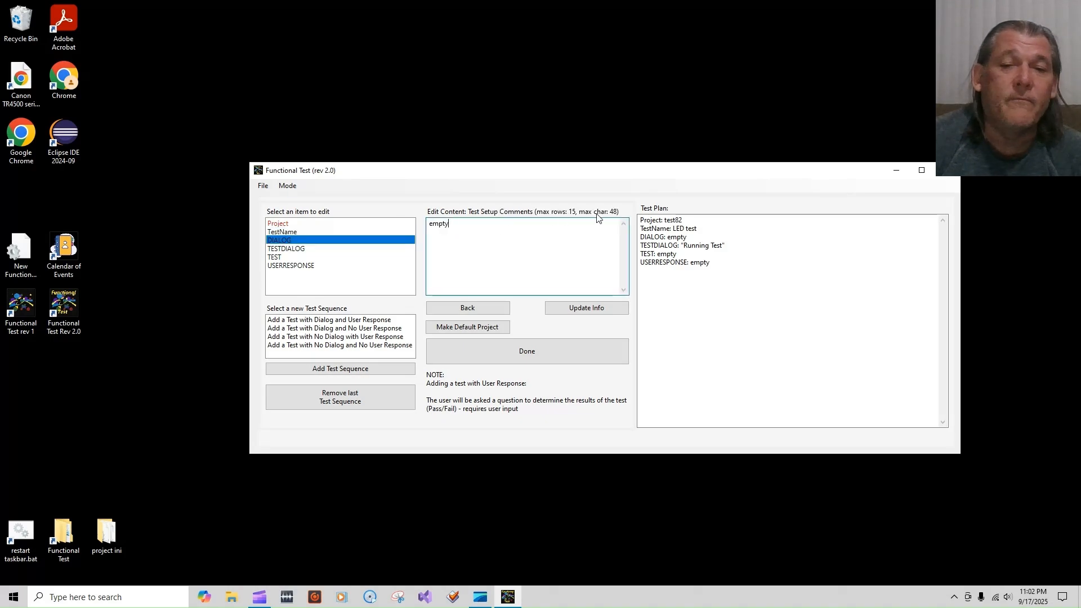
{"action": "double_click", "coordinate": [441, 223]}
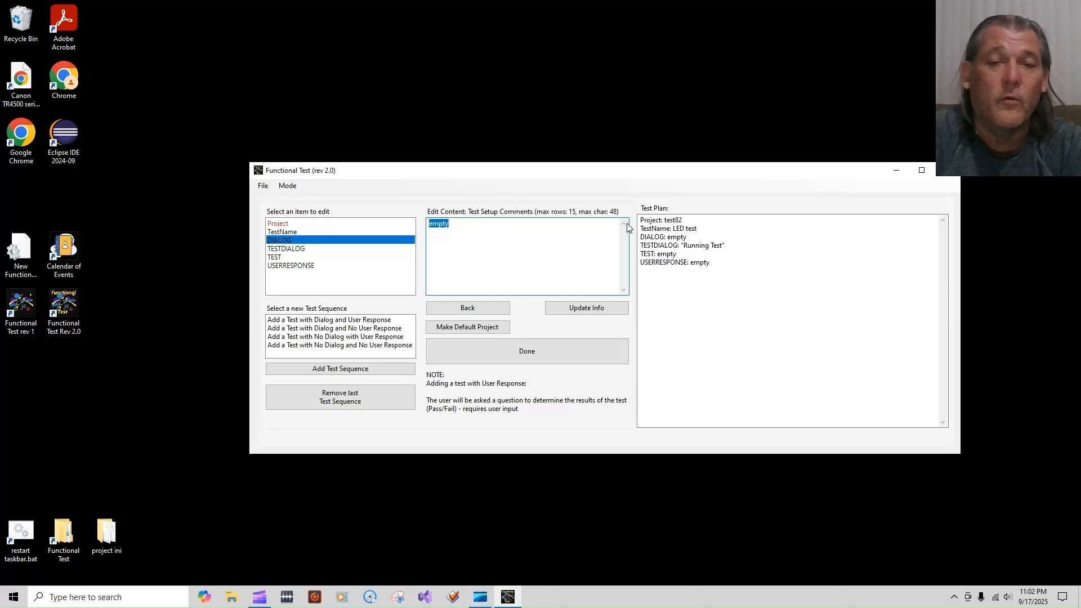
{"action": "type", "text": "1. Turn on"}
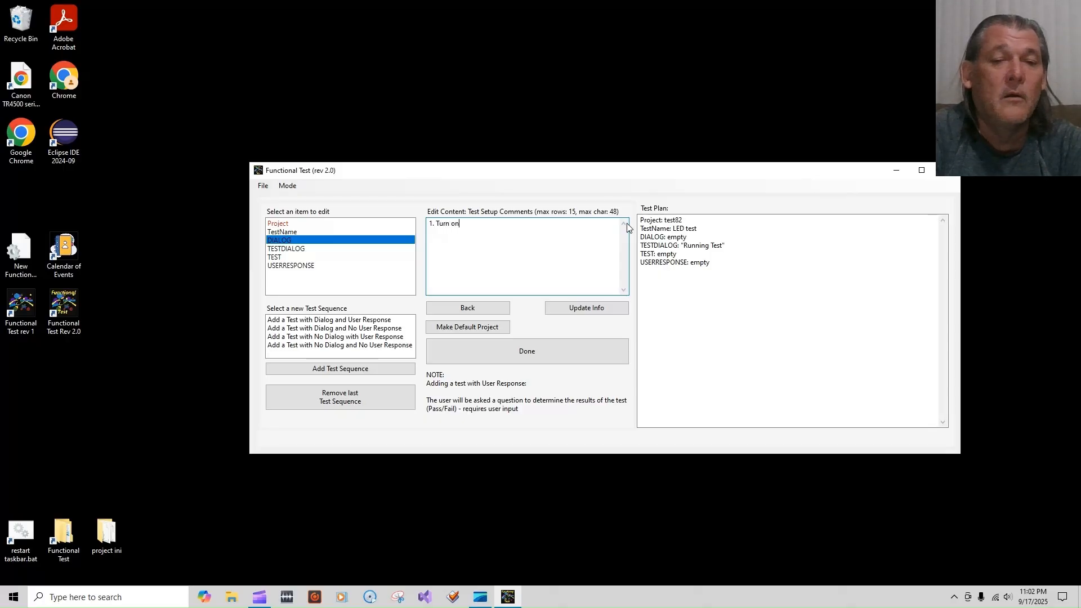
{"action": "type", "text": " power supply"}
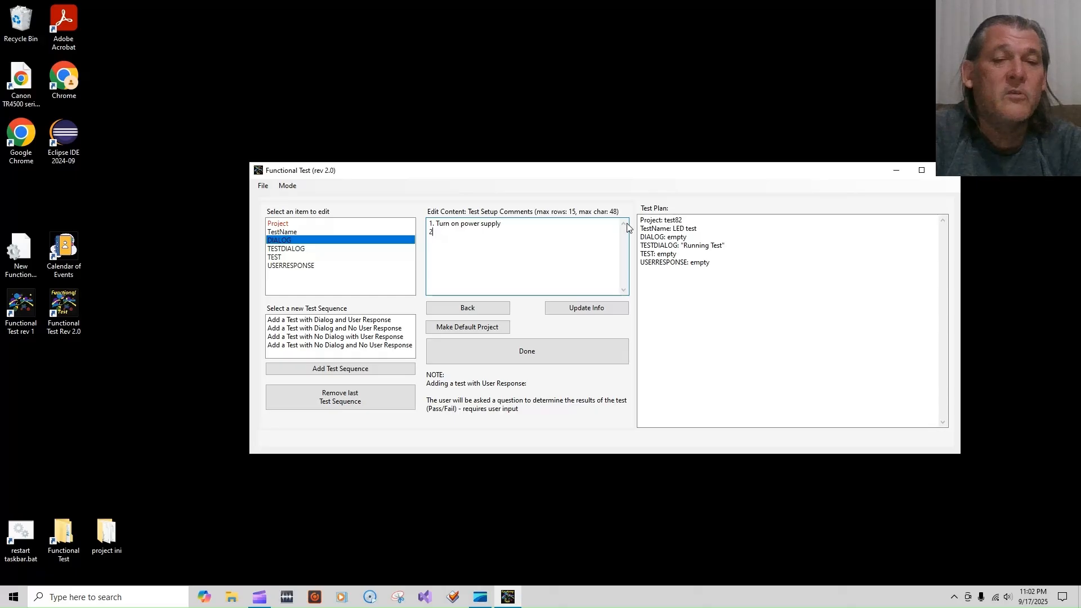
{"action": "key", "text": "Return"}
{"action": "type", "text": "2. Press \"C"}
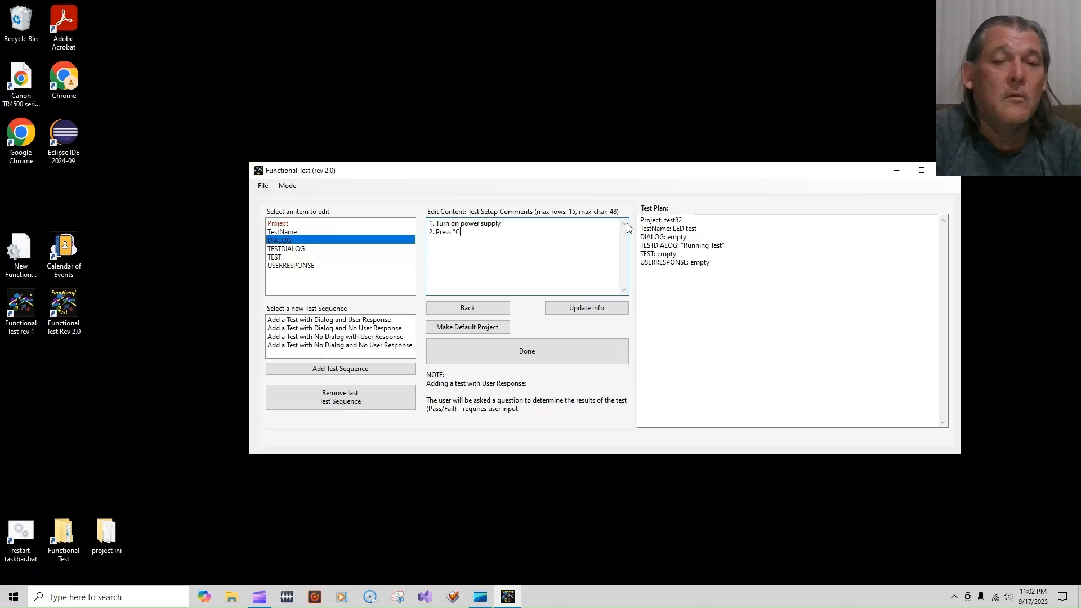
{"action": "type", "text": "ontinue\""}
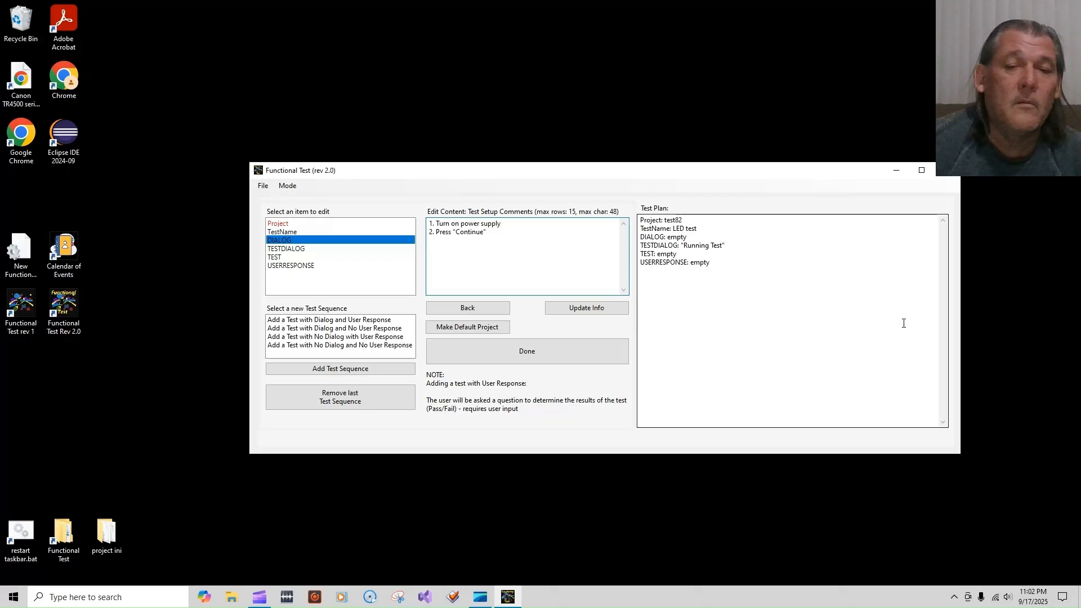
{"action": "left_click", "coordinate": [589, 310]}
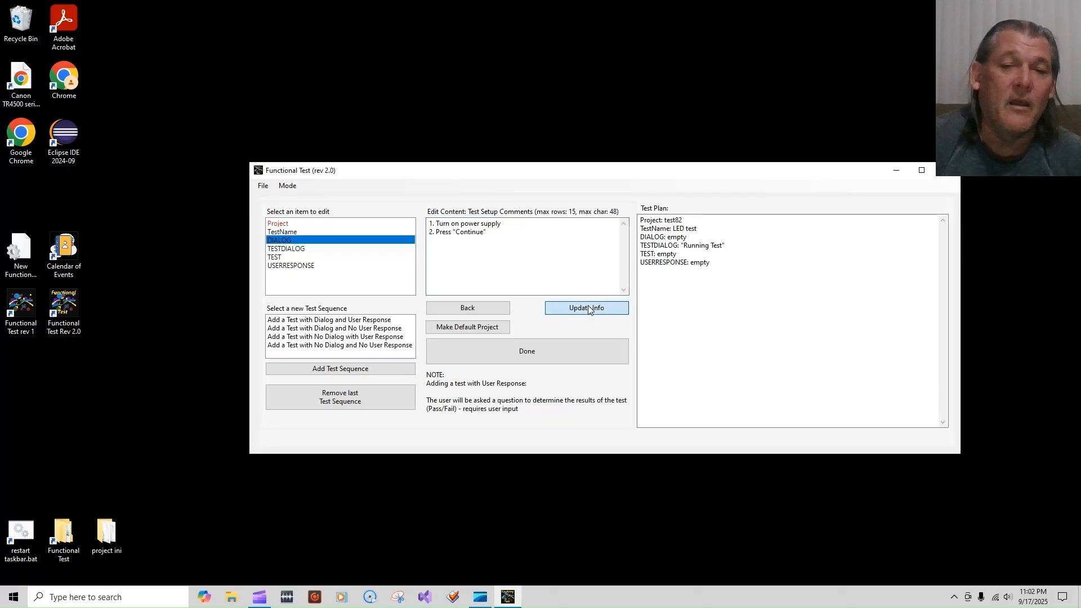
Set the TESTDIALOG display text to "Running LED Test" and update the test plan
{"action": "left_click", "coordinate": [300, 248]}
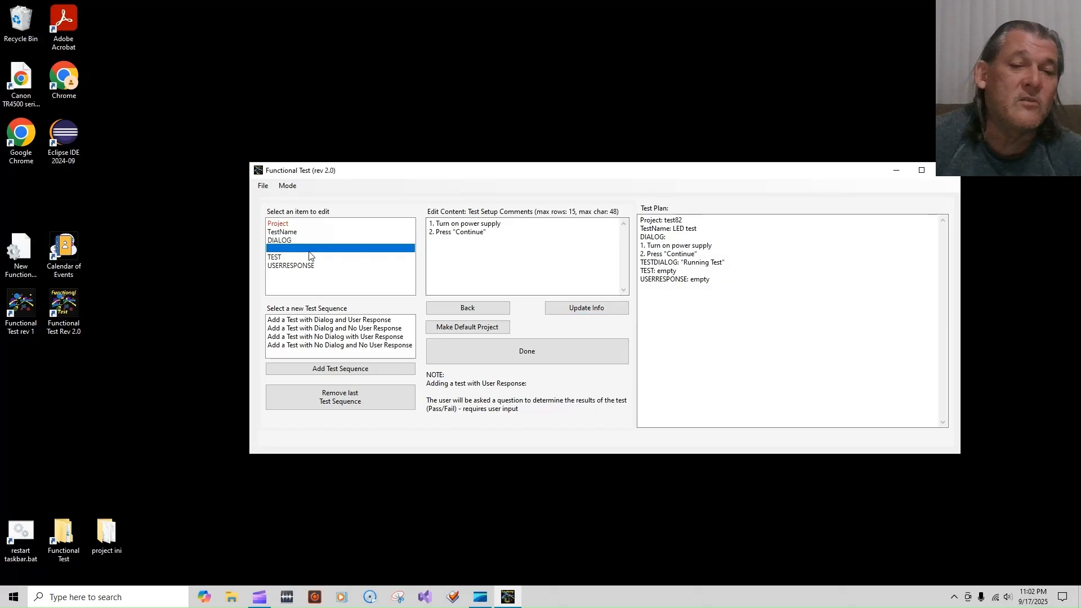
{"action": "left_click", "coordinate": [504, 224]}
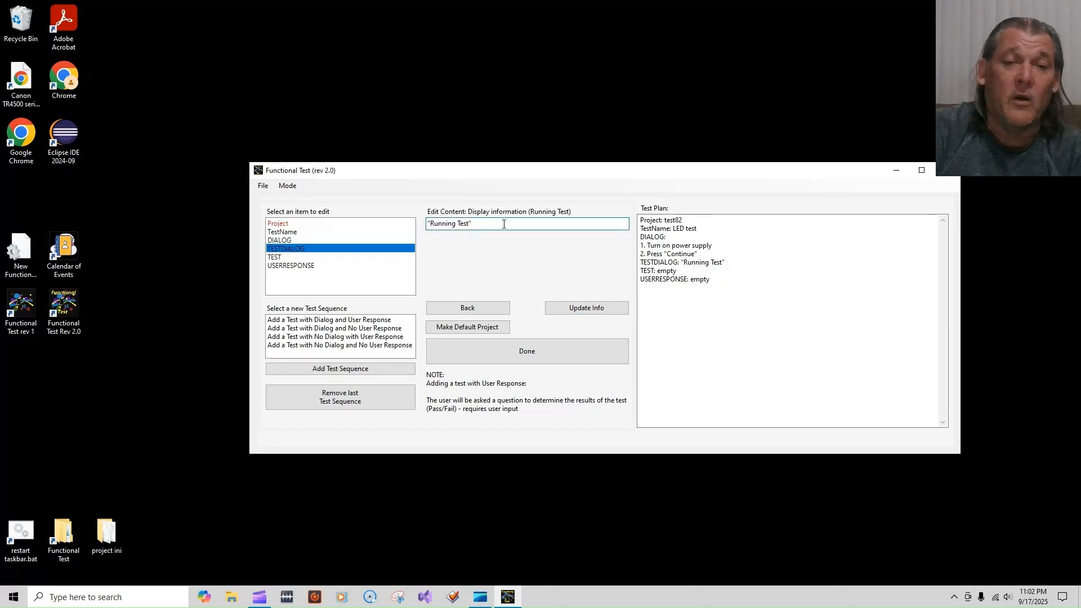
{"action": "type", "text": "\""}
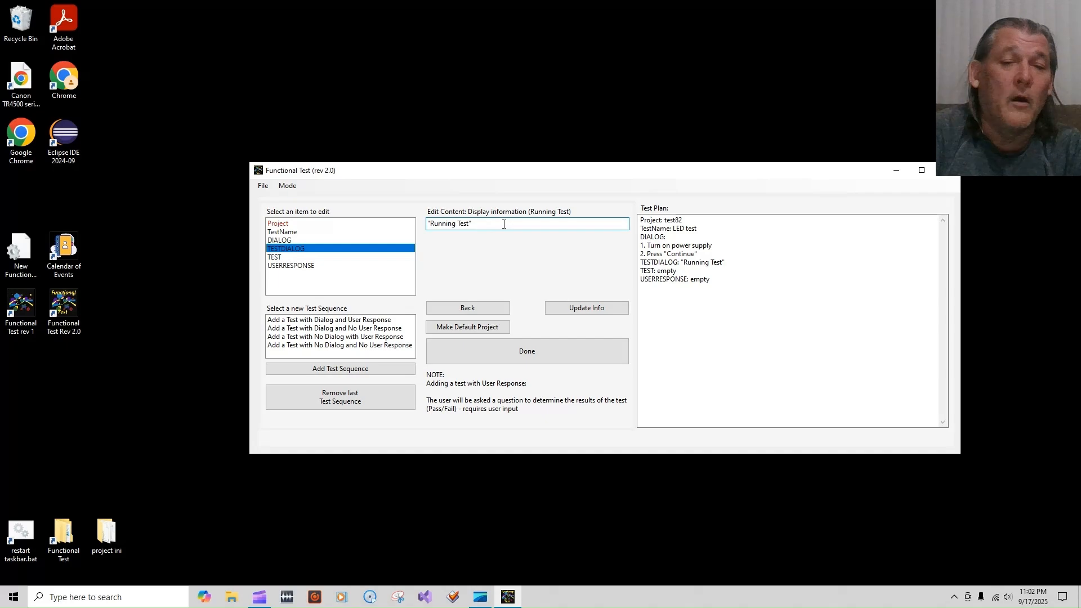
{"action": "type", "text": "LED"}
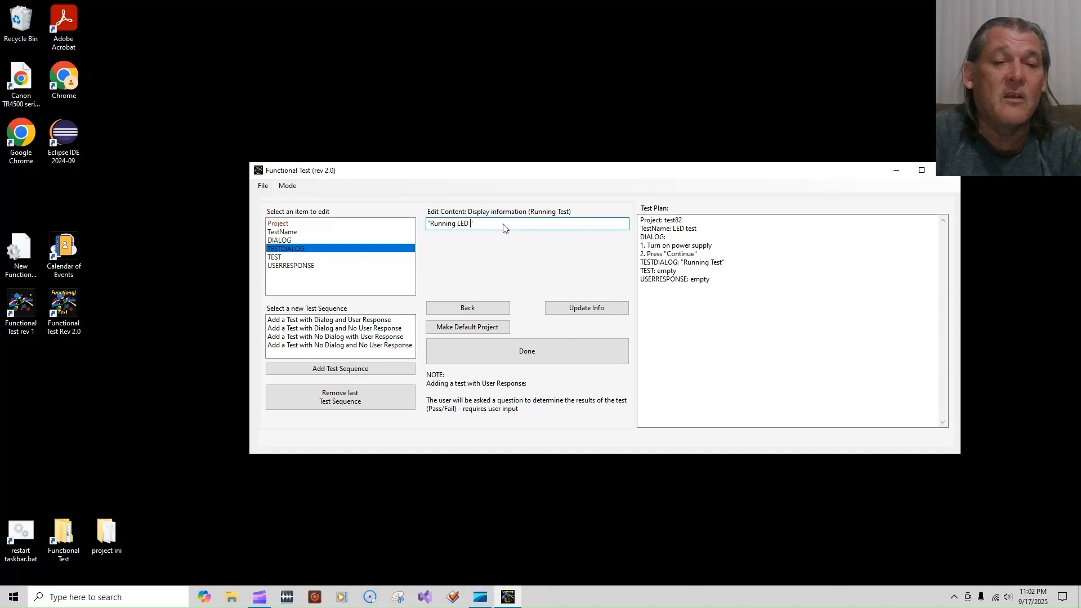
{"action": "left_click", "coordinate": [585, 311]}
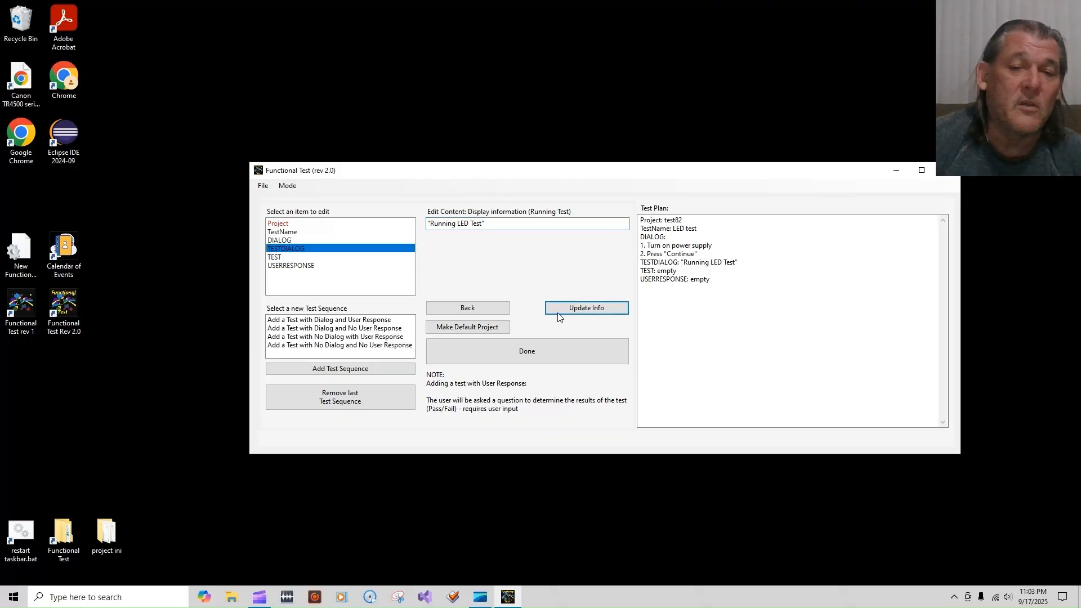
Set the TEST path to C:\testing\000playsoundpass.bat and update the test plan
{"action": "left_click", "coordinate": [280, 258]}
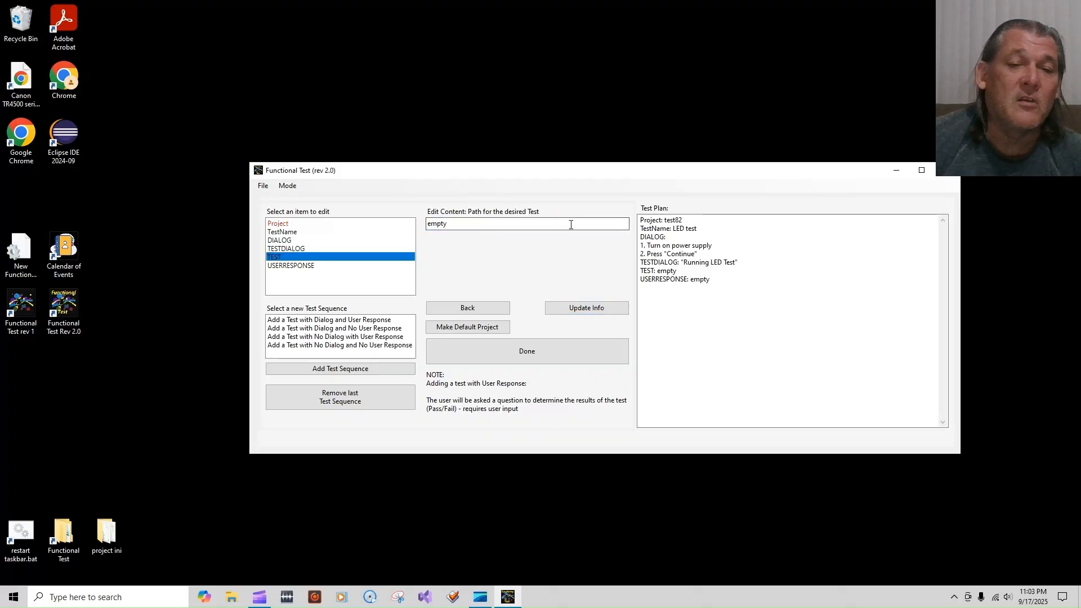
{"action": "left_click", "coordinate": [493, 232]}
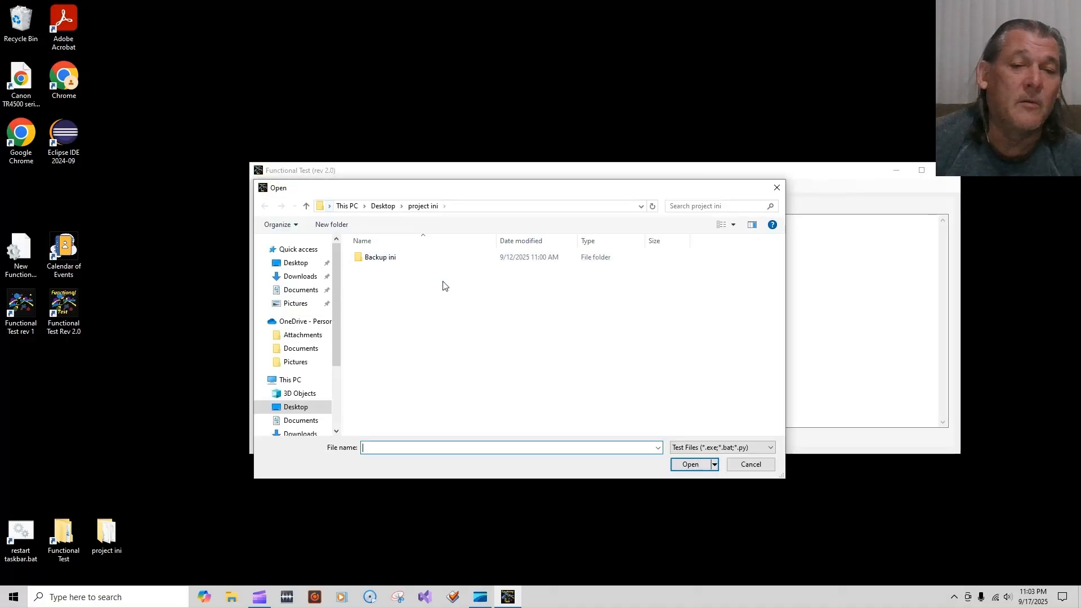
{"action": "left_click_drag", "start_coordinate": [332, 327], "coordinate": [340, 400]}
{"action": "left_click", "coordinate": [304, 396]}
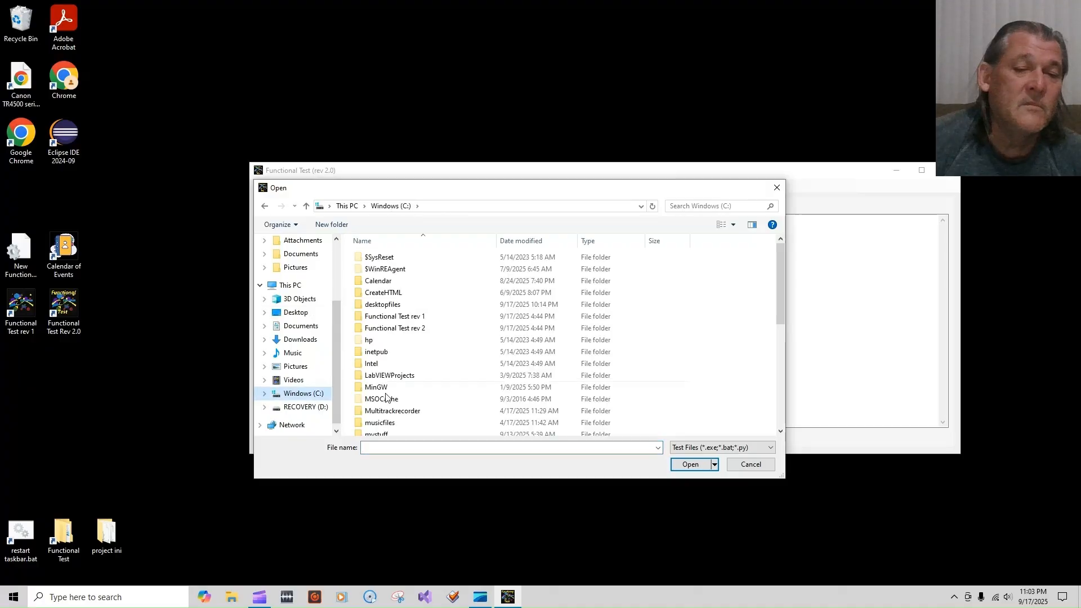
{"action": "scroll", "coordinate": [401, 401], "scroll_direction": "down", "scroll_amount": 4}
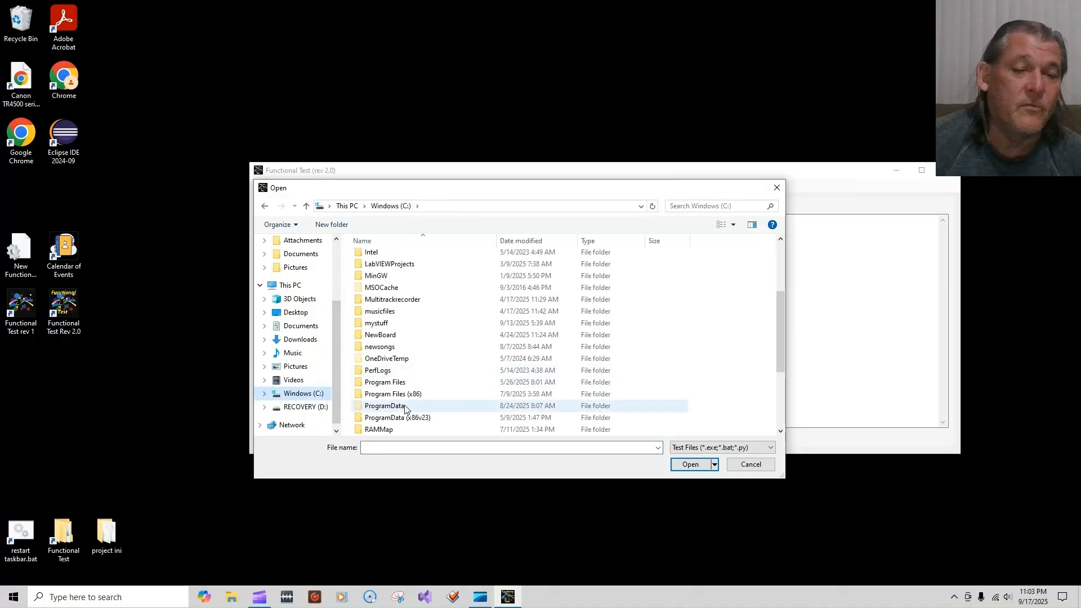
{"action": "scroll", "coordinate": [411, 389], "scroll_direction": "down", "scroll_amount": 3}
{"action": "double_click", "coordinate": [375, 347]}
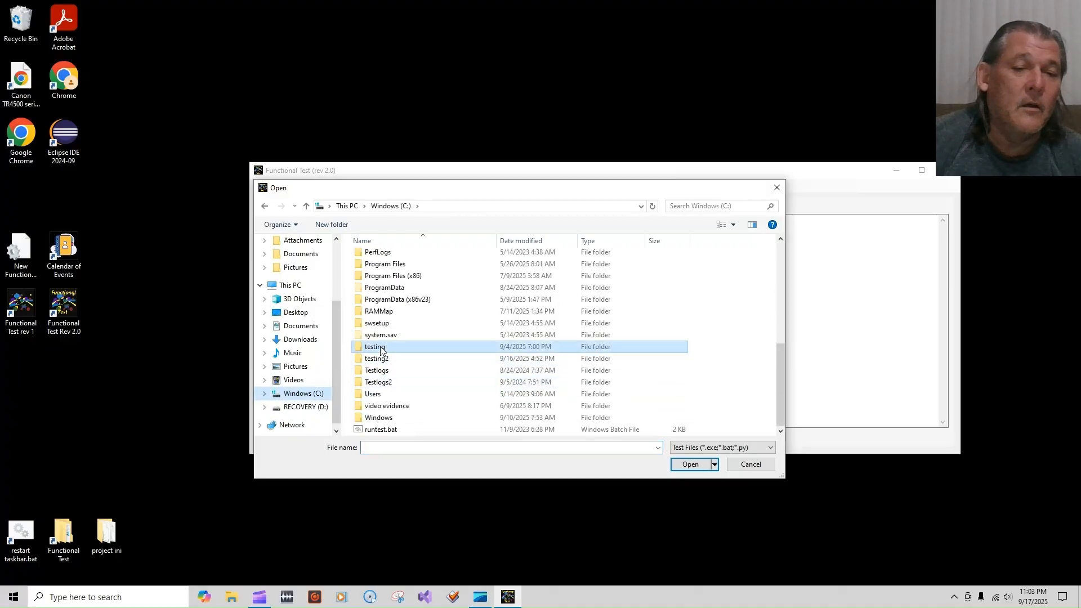
{"action": "double_click", "coordinate": [415, 280]}
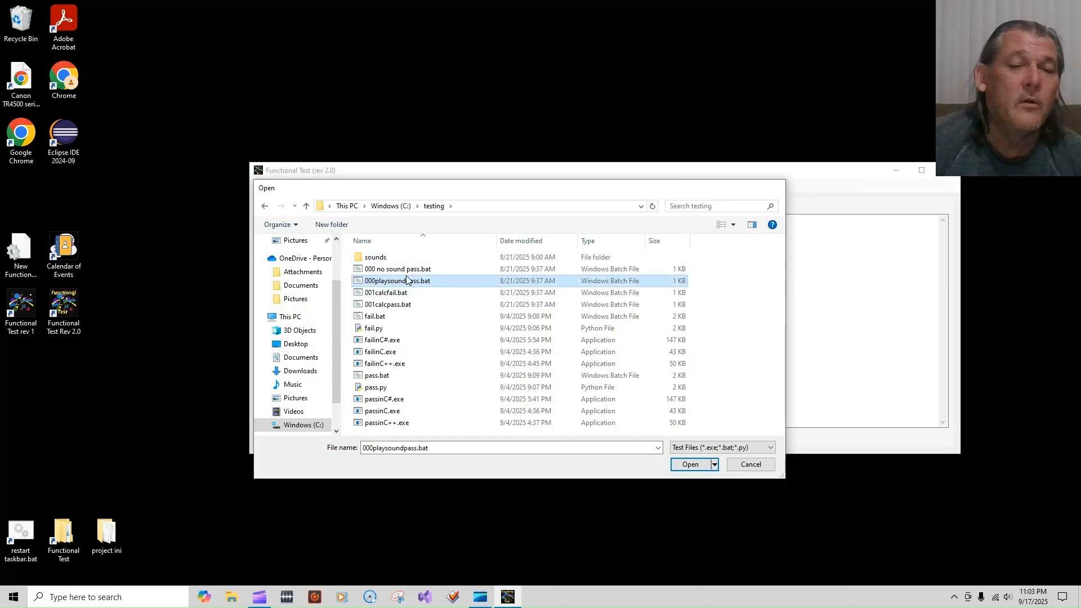
{"action": "left_click", "coordinate": [585, 310]}
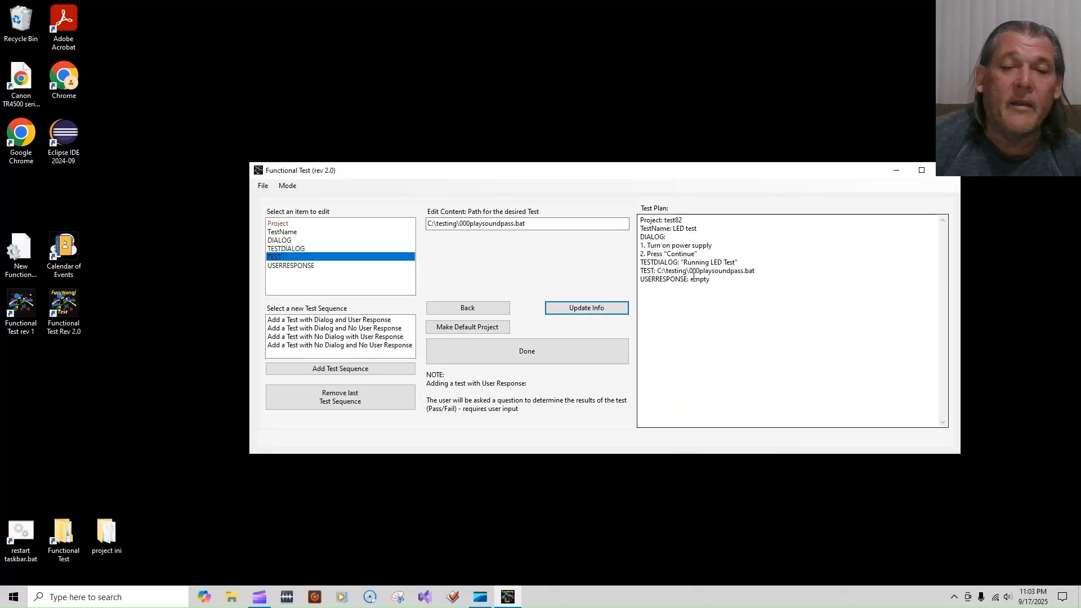
Set the USERRESPONSE question to "Did you hear an audio Sample?" and update the test plan
{"action": "left_click", "coordinate": [314, 266]}
{"action": "double_click", "coordinate": [465, 229]}
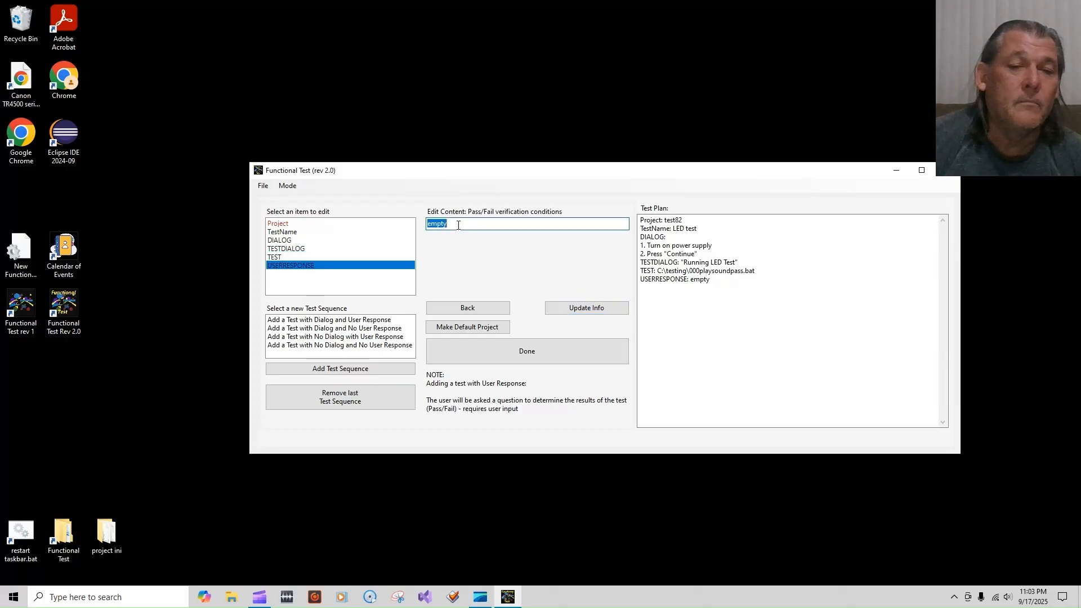
{"action": "type", "text": "Did yo"}
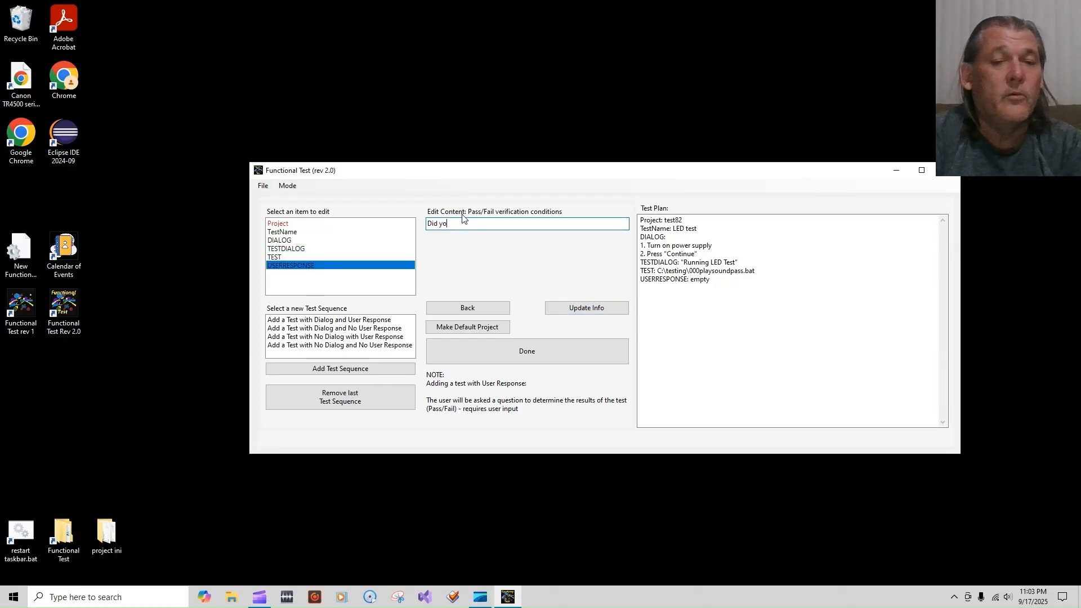
{"action": "type", "text": "u hear an audio Sam"}
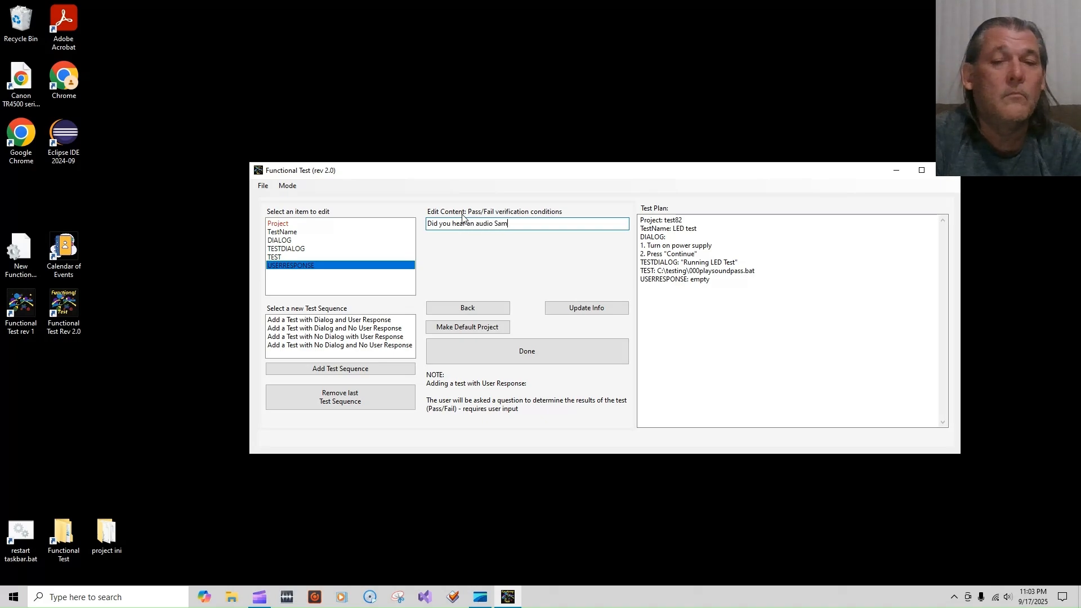
{"action": "type", "text": "ple?"}
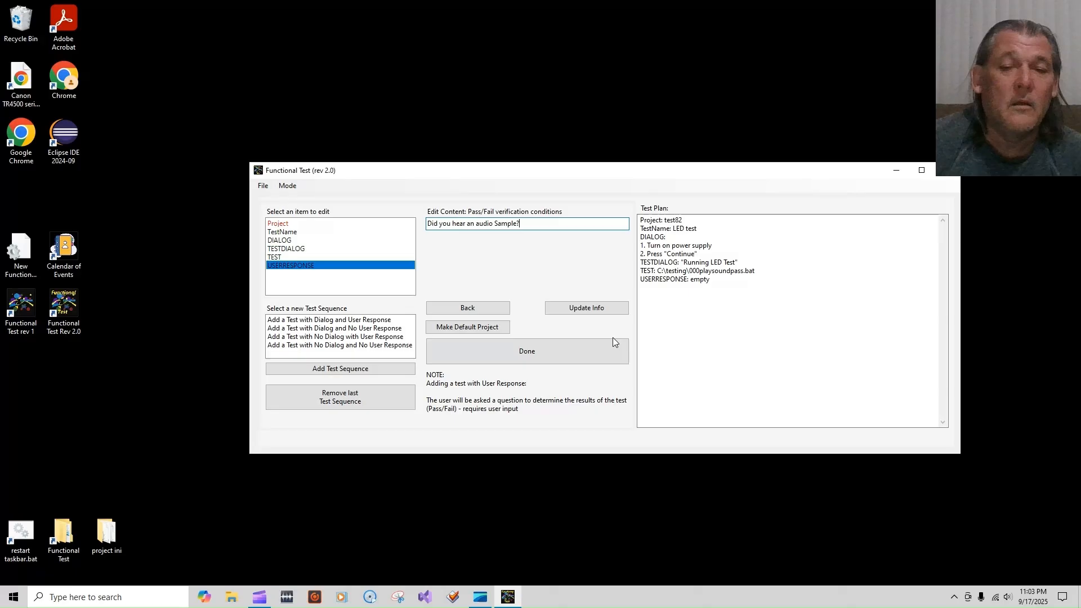
{"action": "left_click", "coordinate": [588, 312]}
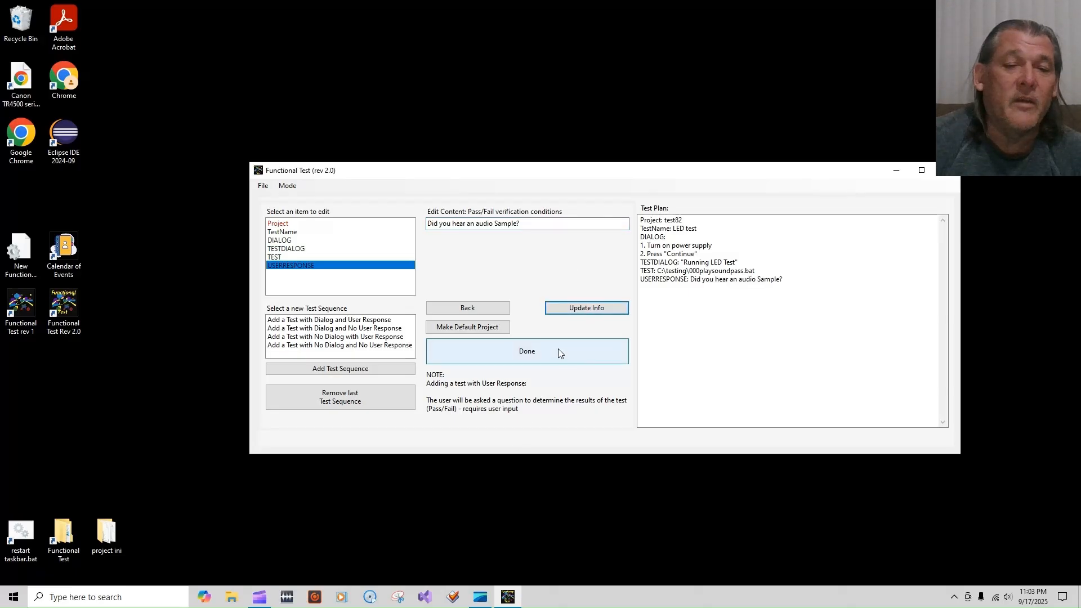
Make test82 the default project, then finish editing and switch to Functional Test mode
{"action": "left_click", "coordinate": [481, 331]}
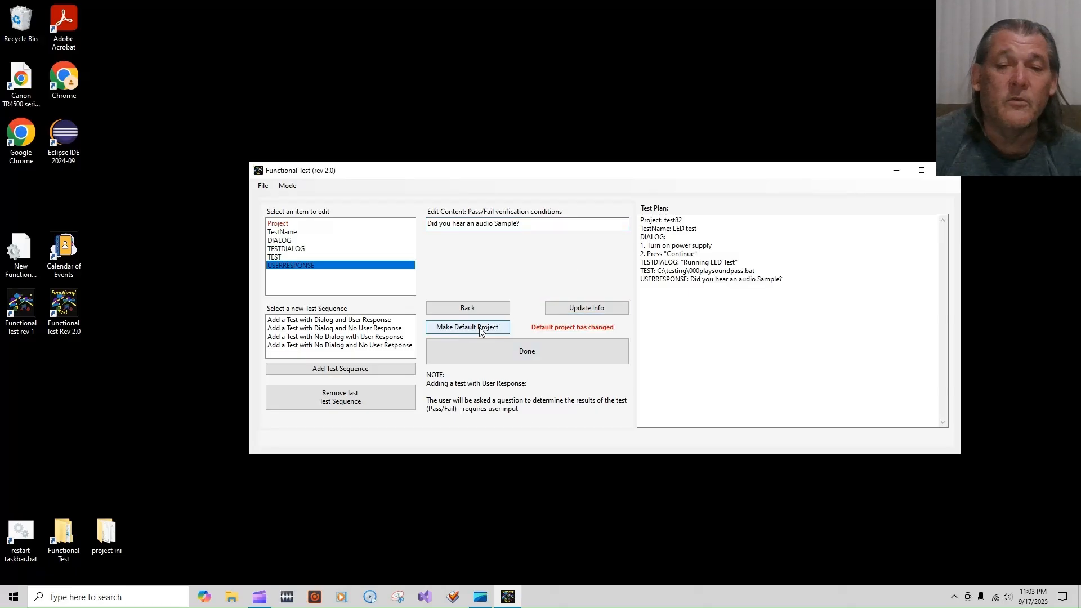
{"action": "left_click", "coordinate": [542, 359]}
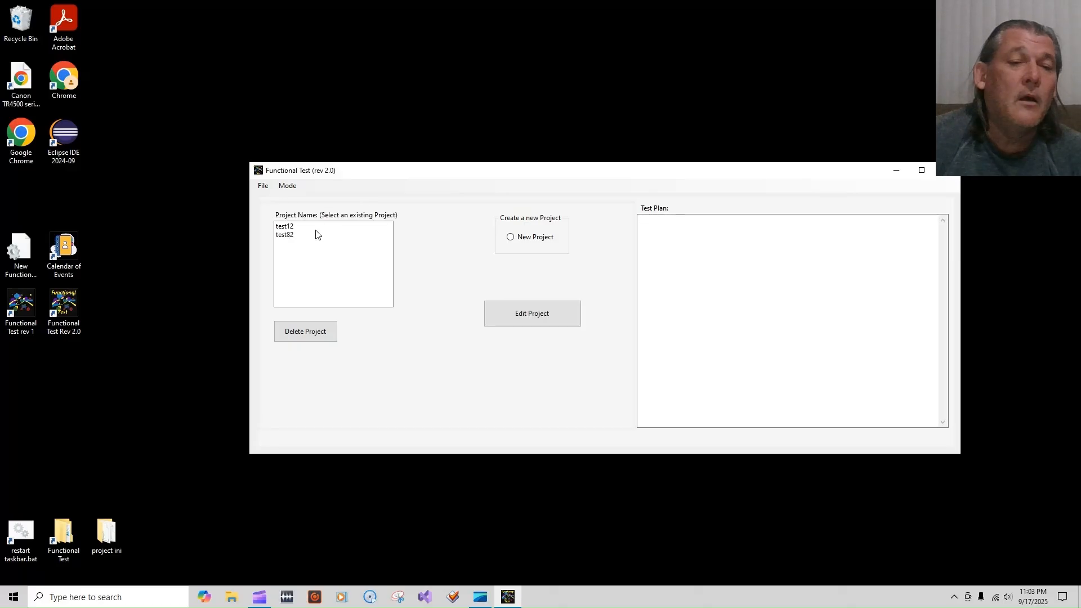
{"action": "left_click", "coordinate": [286, 186]}
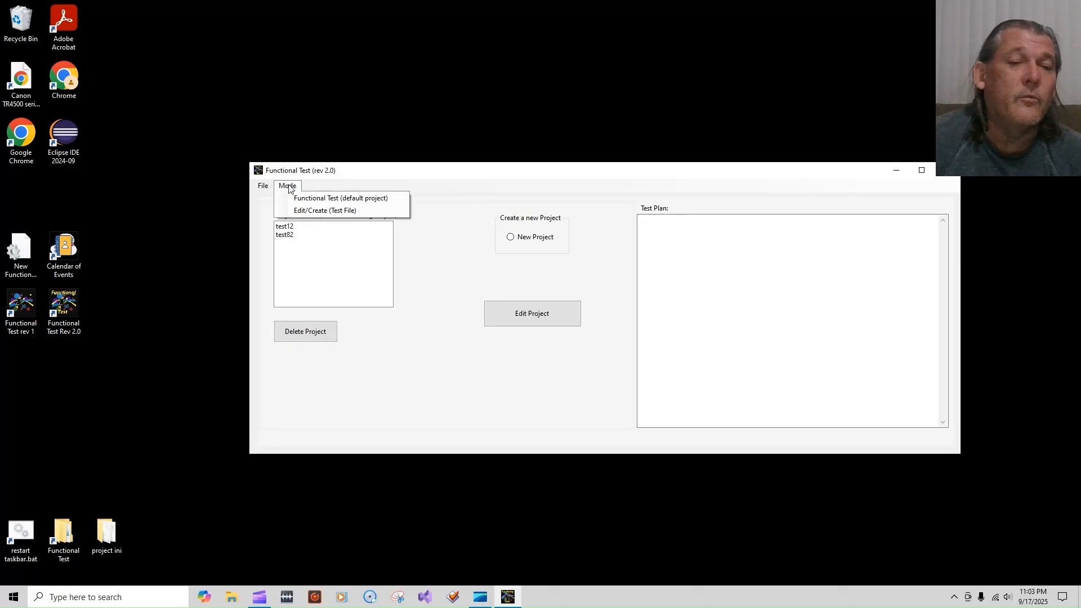
{"action": "left_click", "coordinate": [344, 196]}
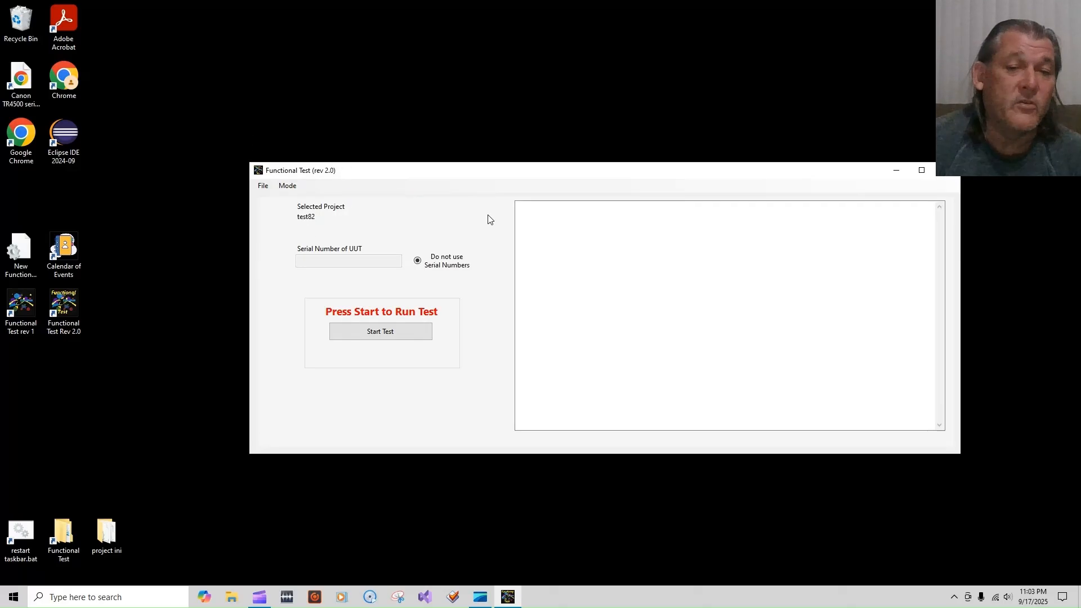
Run the test82 project with serial number 0092, continuing past the setup dialog and answering Yes to the audio question
{"action": "left_click", "coordinate": [428, 262]}
{"action": "left_click", "coordinate": [366, 264]}
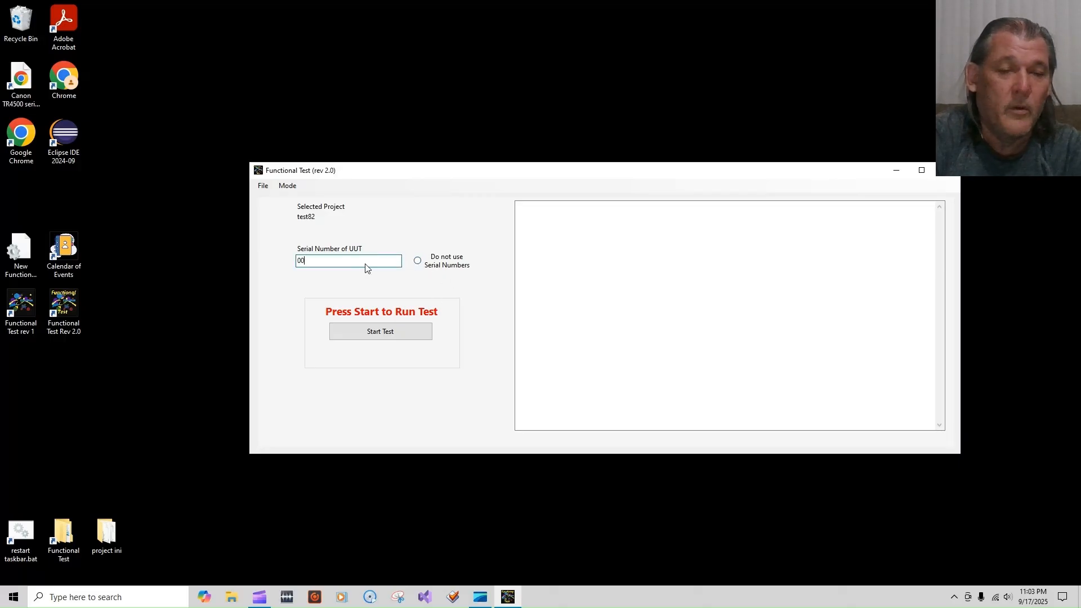
{"action": "type", "text": "00-9"}
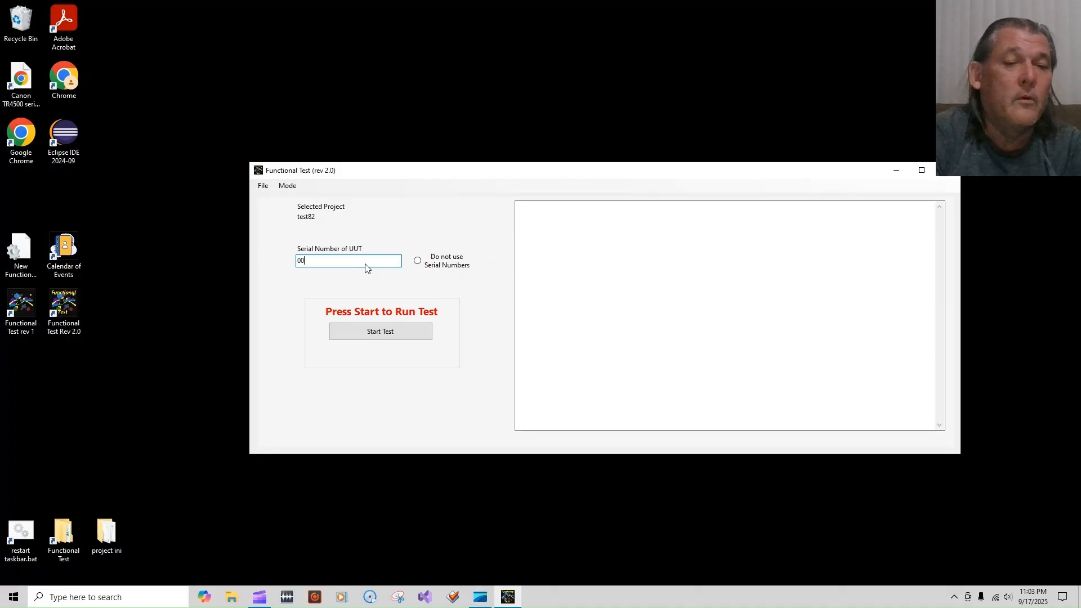
{"action": "type", "text": "2"}
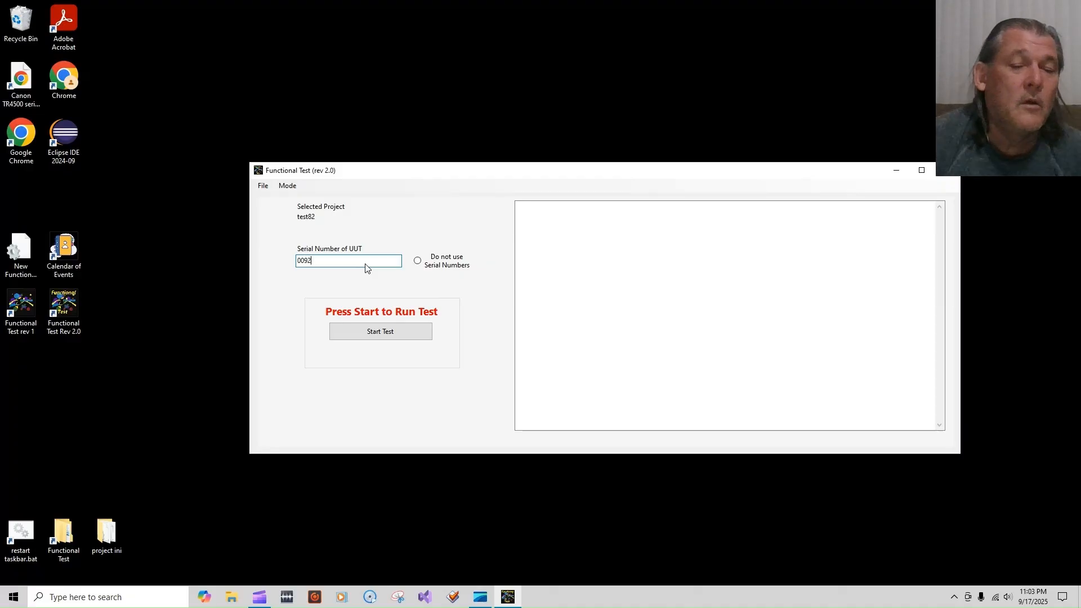
{"action": "left_click", "coordinate": [385, 335]}
{"action": "left_click", "coordinate": [391, 336]}
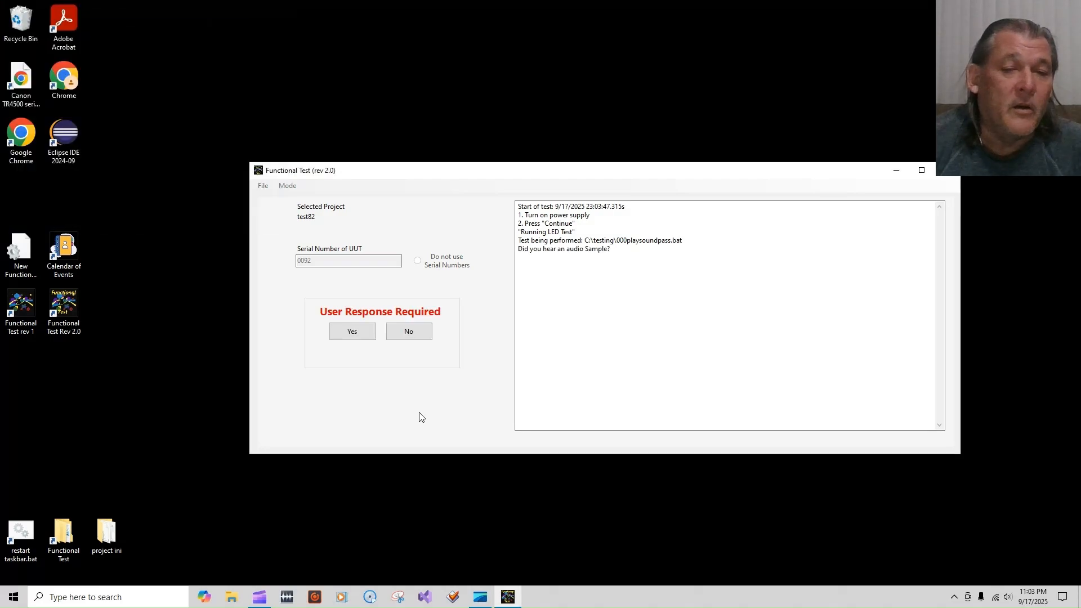
{"action": "left_click", "coordinate": [351, 331]}
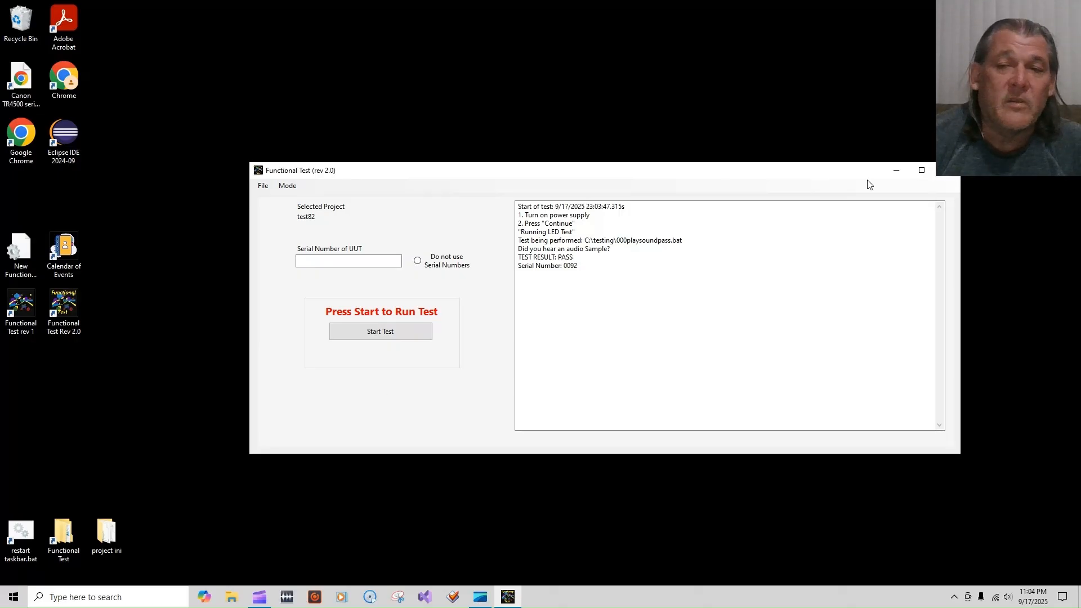
Switch to File Explorer and open the Results folder inside Functional Test rev 2 on the C: drive
{"action": "left_click", "coordinate": [230, 599]}
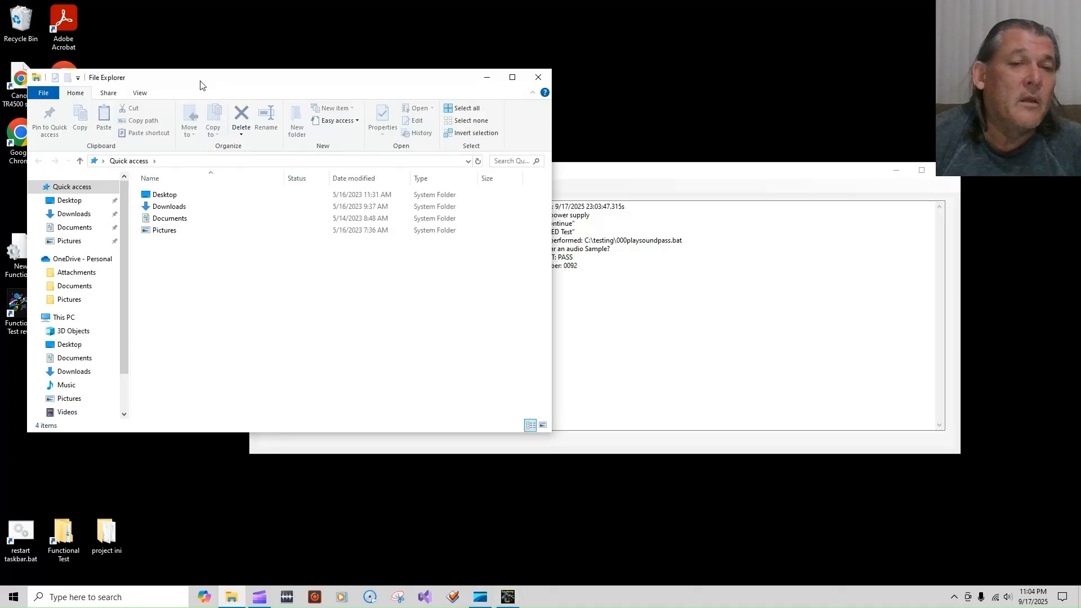
{"action": "left_click_drag", "start_coordinate": [203, 85], "coordinate": [502, 89]}
{"action": "left_click_drag", "start_coordinate": [424, 225], "coordinate": [424, 278]}
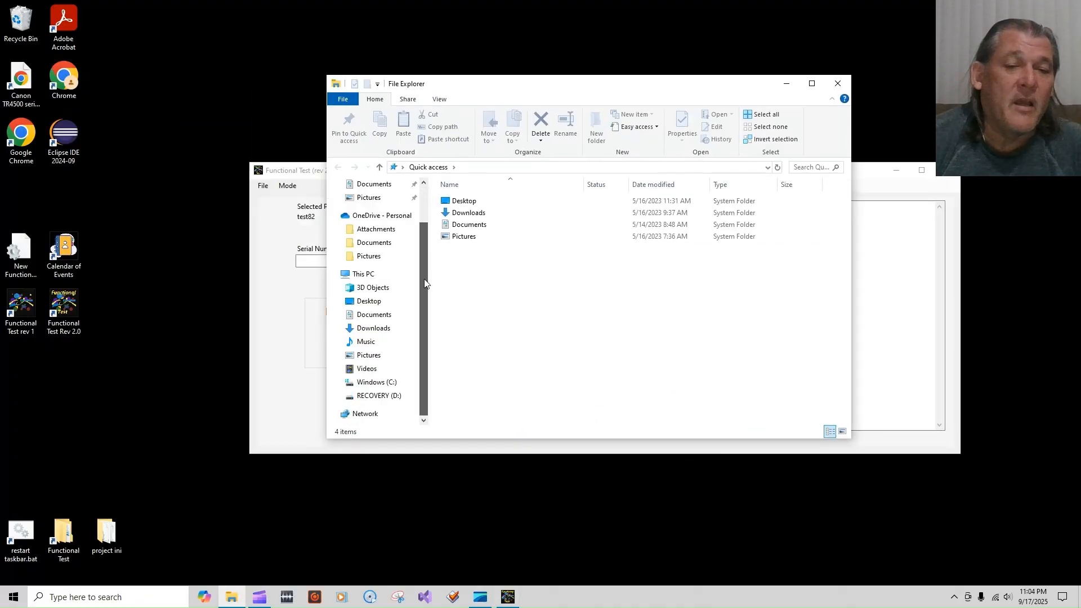
{"action": "left_click", "coordinate": [383, 382]}
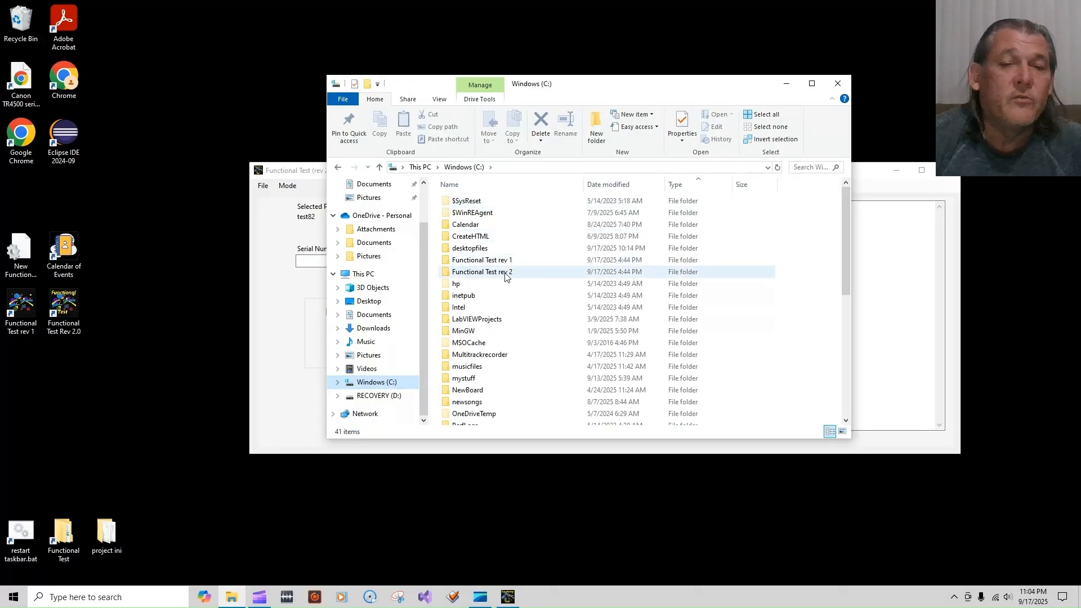
{"action": "double_click", "coordinate": [507, 272]}
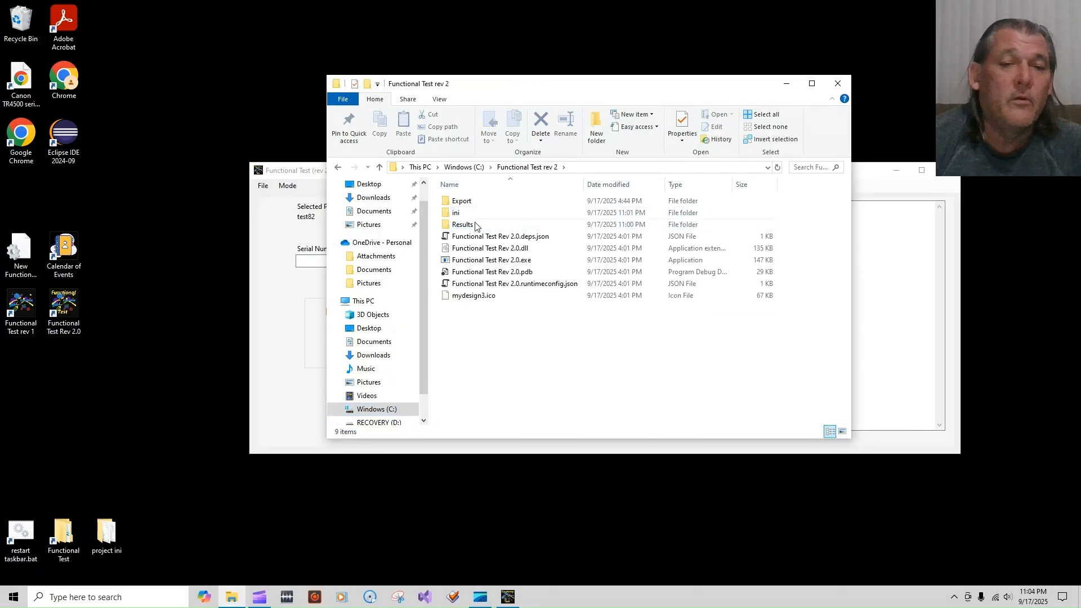
{"action": "double_click", "coordinate": [476, 227]}
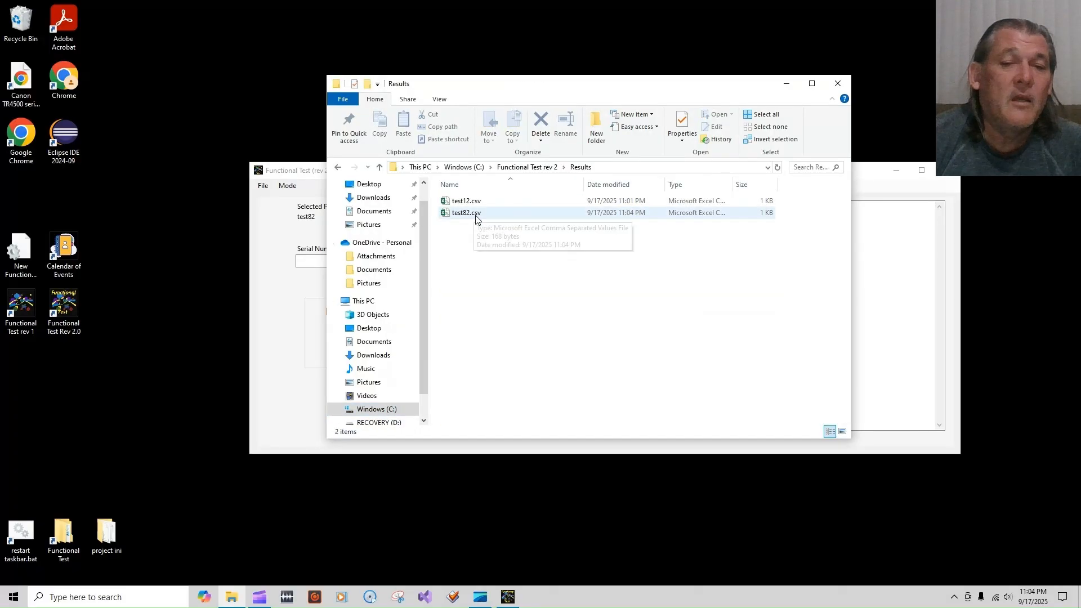
Open the test82.csv results file in Excel
{"action": "left_click", "coordinate": [478, 214]}
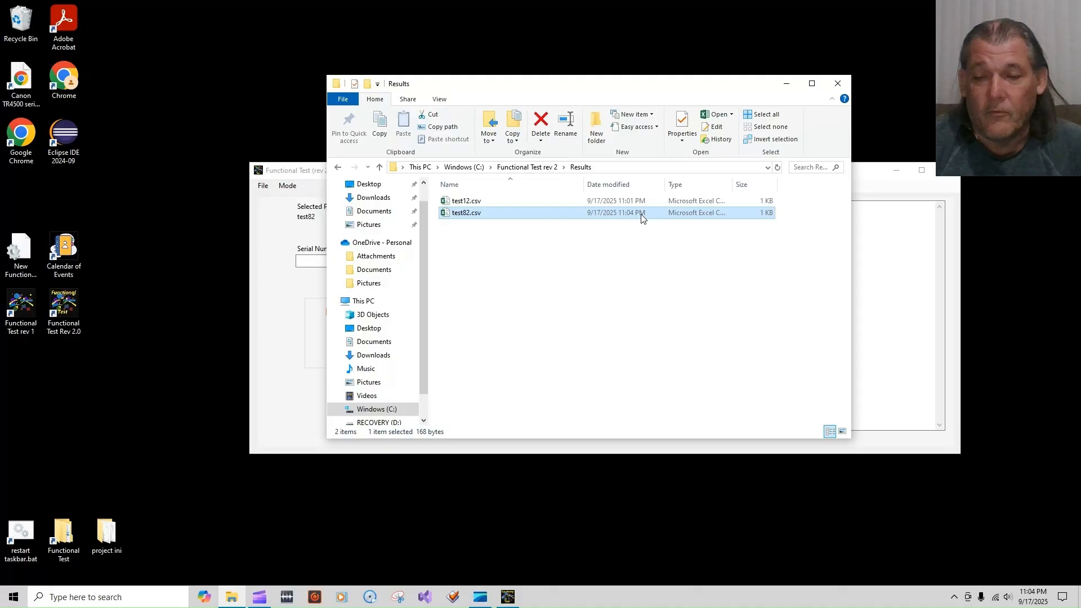
{"action": "left_click", "coordinate": [462, 212]}
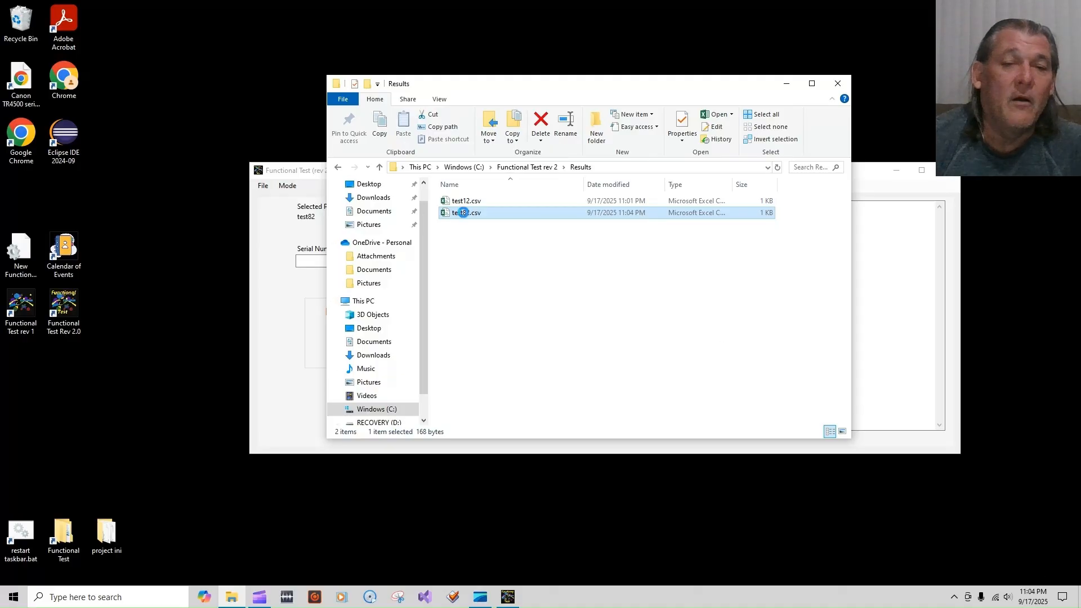
{"action": "left_click", "coordinate": [493, 232]}
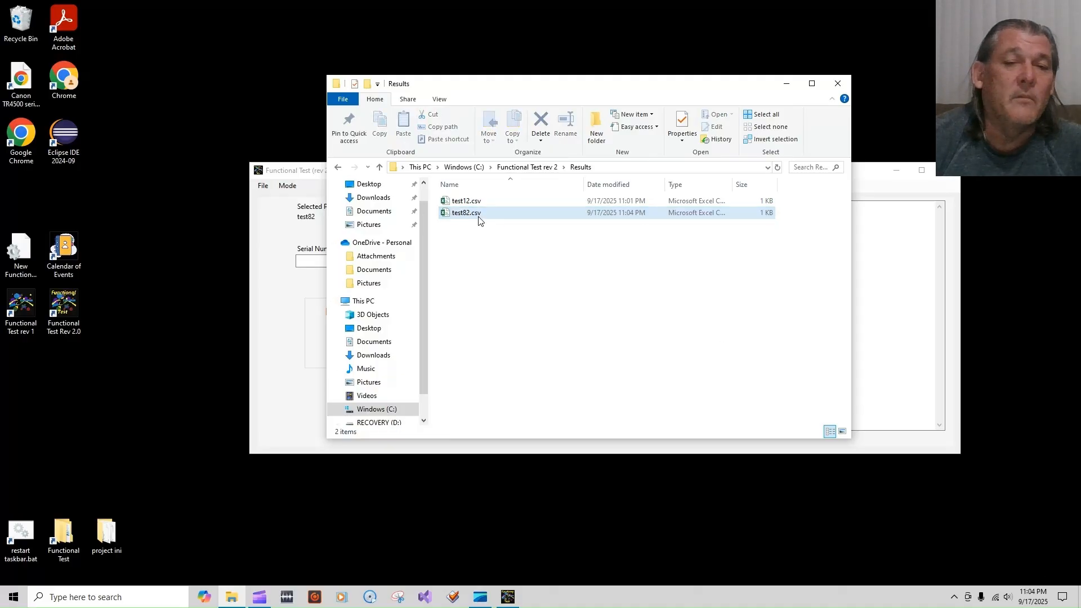
{"action": "double_click", "coordinate": [478, 217]}
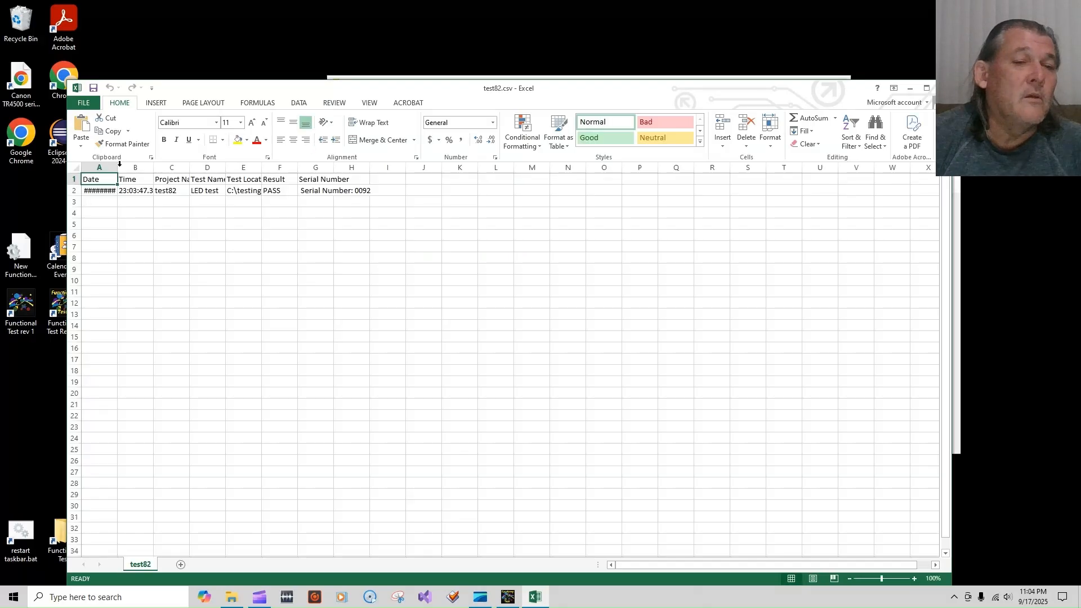
Widen the Date, Time, Project Name, Test Name, Test Location and Serial Number columns so the test82 results can be read in full
{"action": "left_click_drag", "start_coordinate": [135, 167], "coordinate": [322, 167]}
{"action": "left_click", "coordinate": [580, 237]}
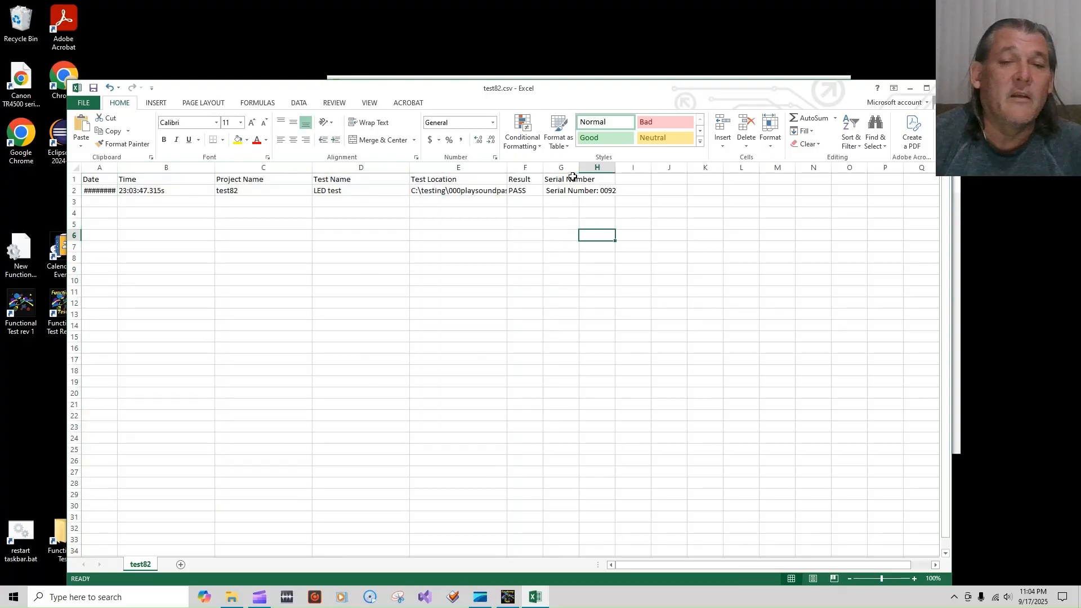
{"action": "left_click_drag", "start_coordinate": [580, 168], "coordinate": [648, 168]}
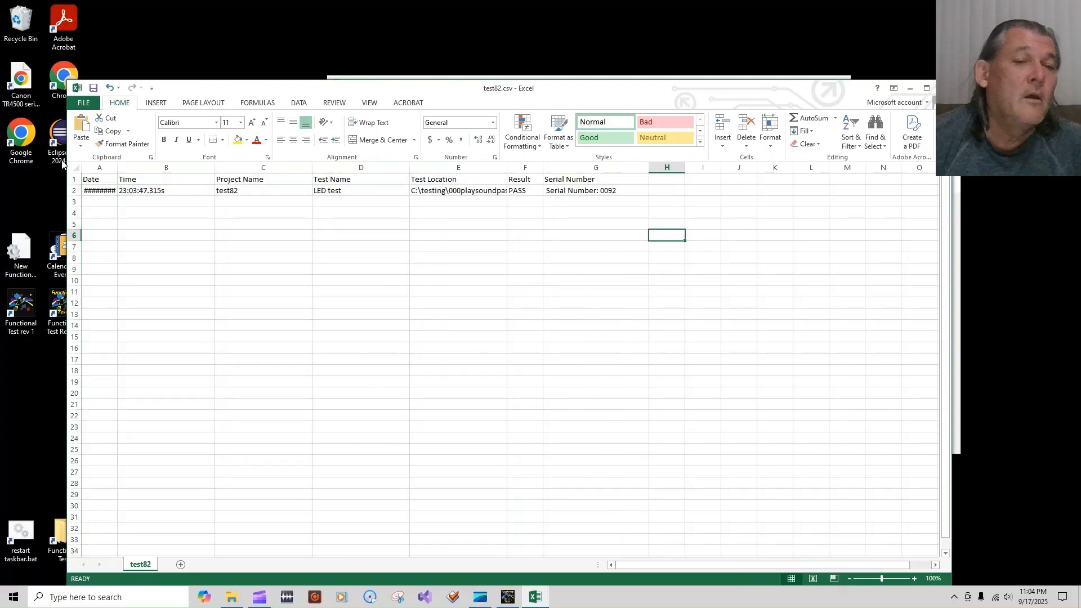
{"action": "left_click_drag", "start_coordinate": [116, 168], "coordinate": [145, 168]}
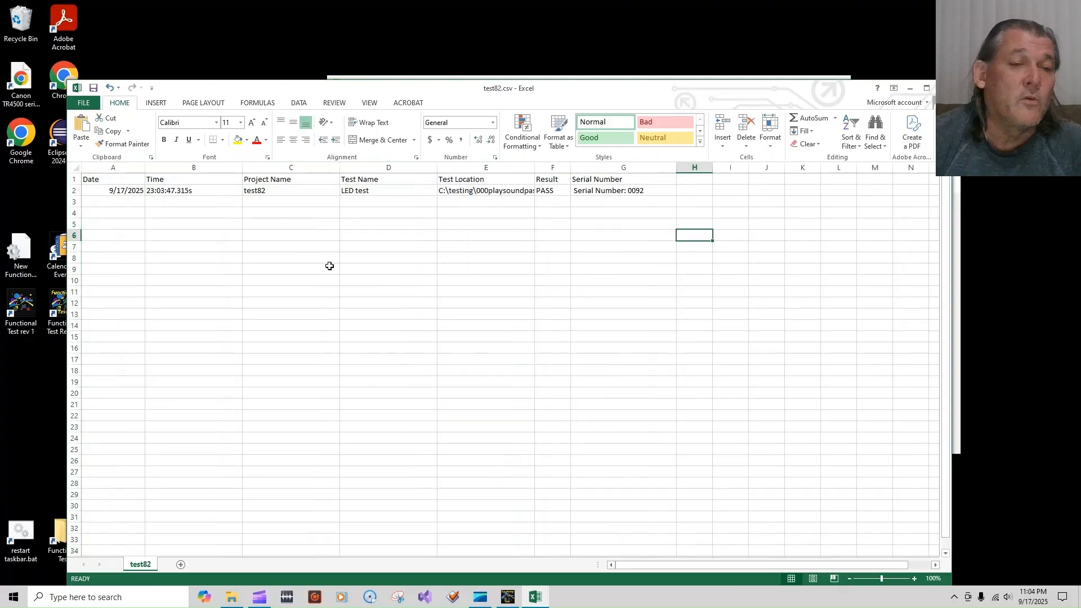
{"action": "left_click", "coordinate": [379, 280]}
{"action": "left_click_drag", "start_coordinate": [535, 168], "coordinate": [572, 168]}
{"action": "left_click", "coordinate": [659, 271]}
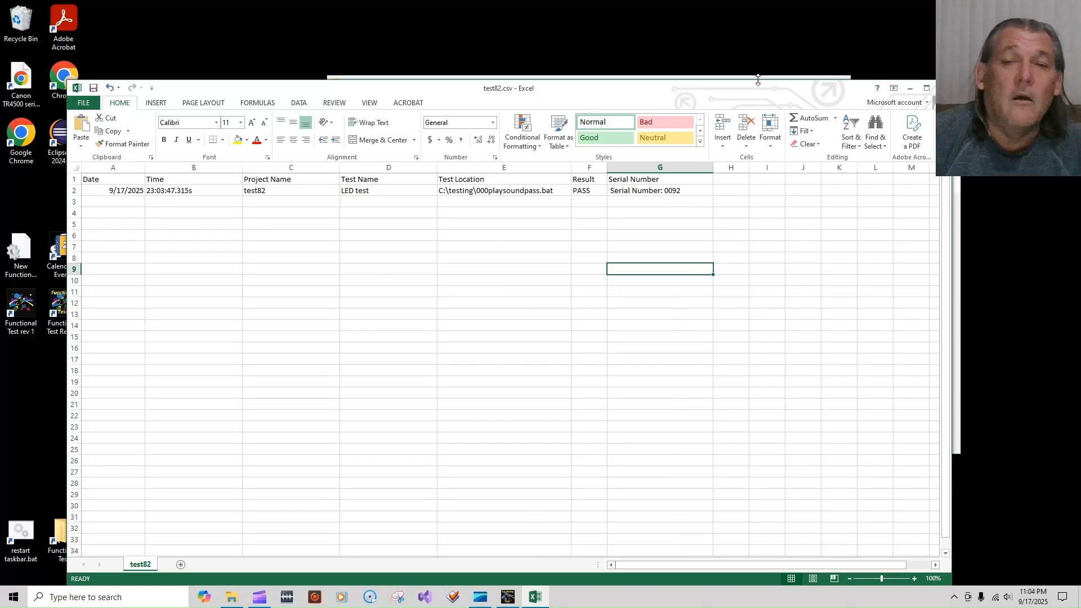
Close the test82.csv workbook without saving the changes
{"action": "left_click_drag", "start_coordinate": [803, 93], "coordinate": [809, 58]}
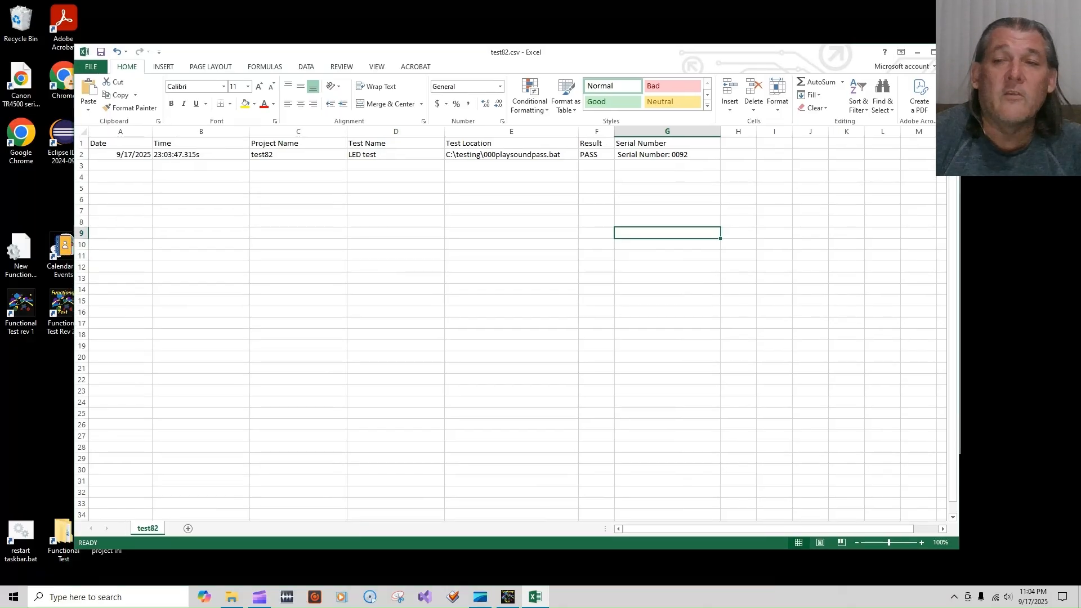
{"action": "left_click", "coordinate": [950, 52]}
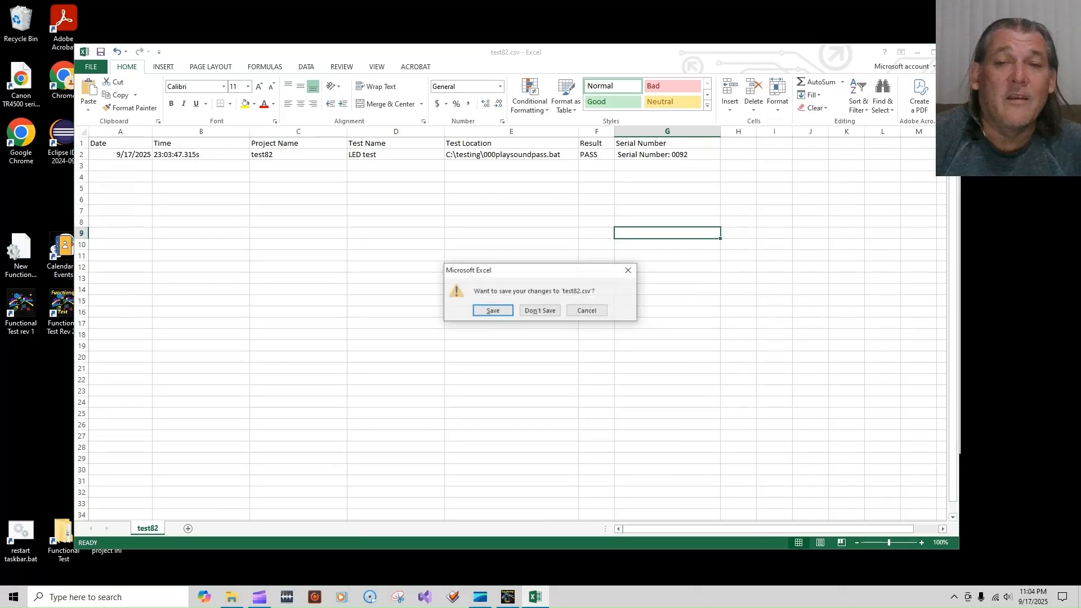
{"action": "left_click", "coordinate": [556, 314]}
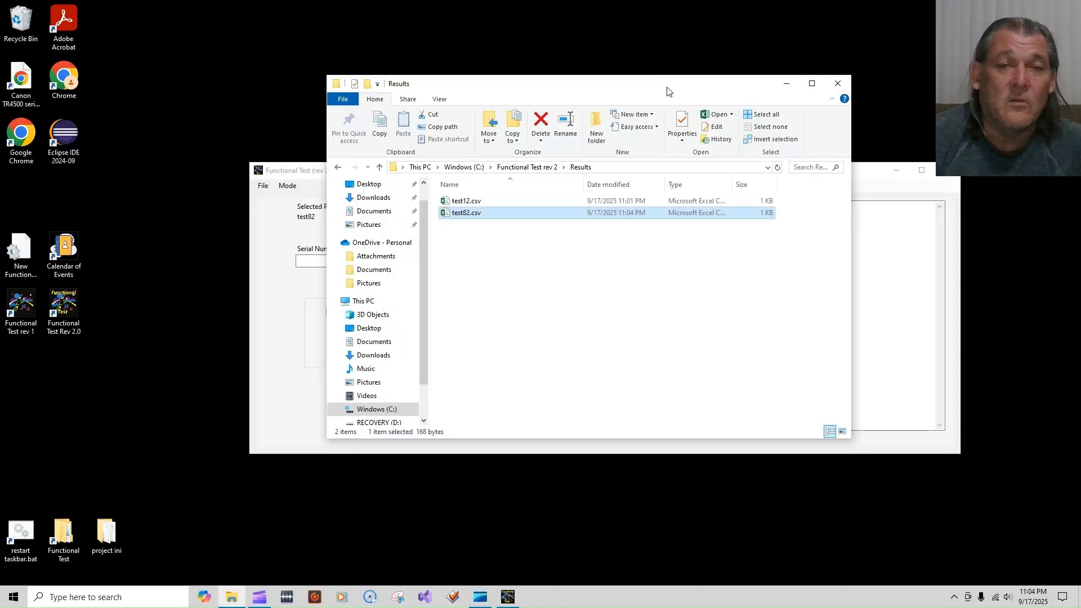
Move the Results folder window aside, then switch to Functional Test and reposition its window so both windows are accessible
{"action": "left_click_drag", "start_coordinate": [667, 91], "coordinate": [366, 43]}
{"action": "left_click", "coordinate": [653, 172]}
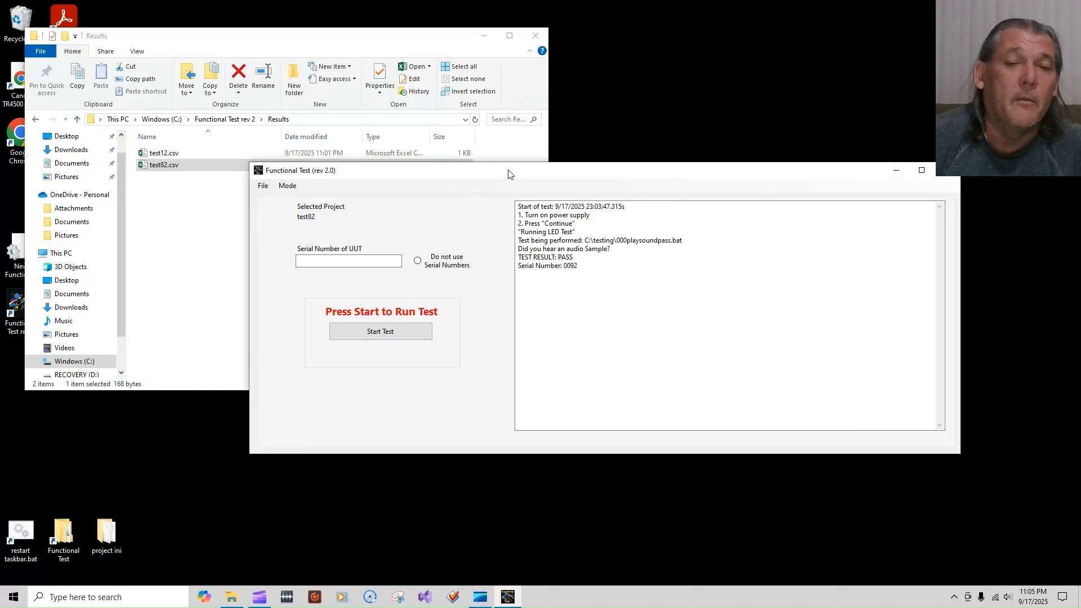
{"action": "left_click_drag", "start_coordinate": [508, 174], "coordinate": [527, 223]}
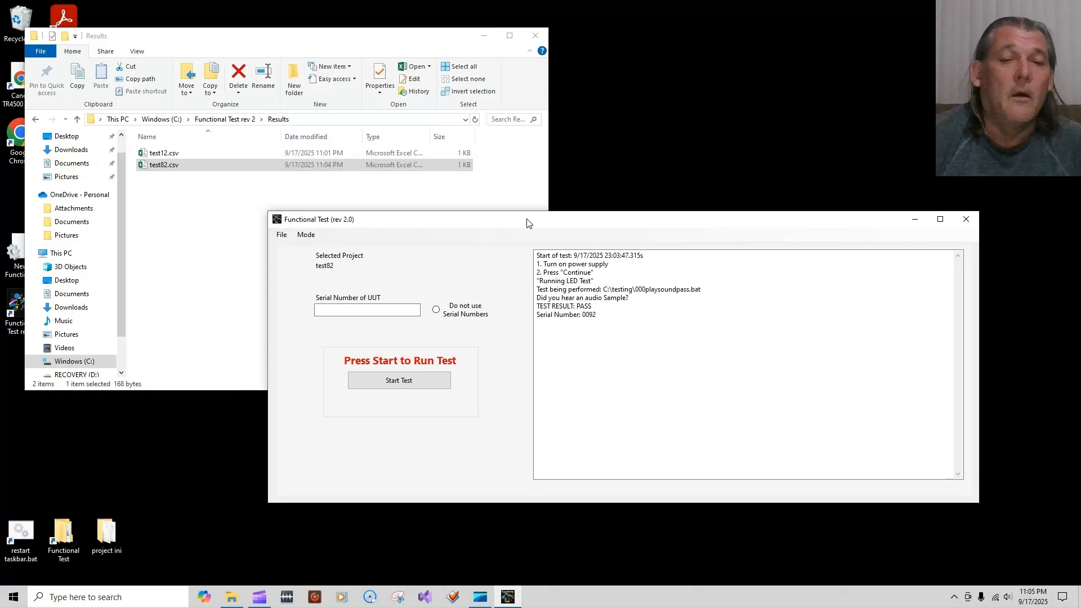